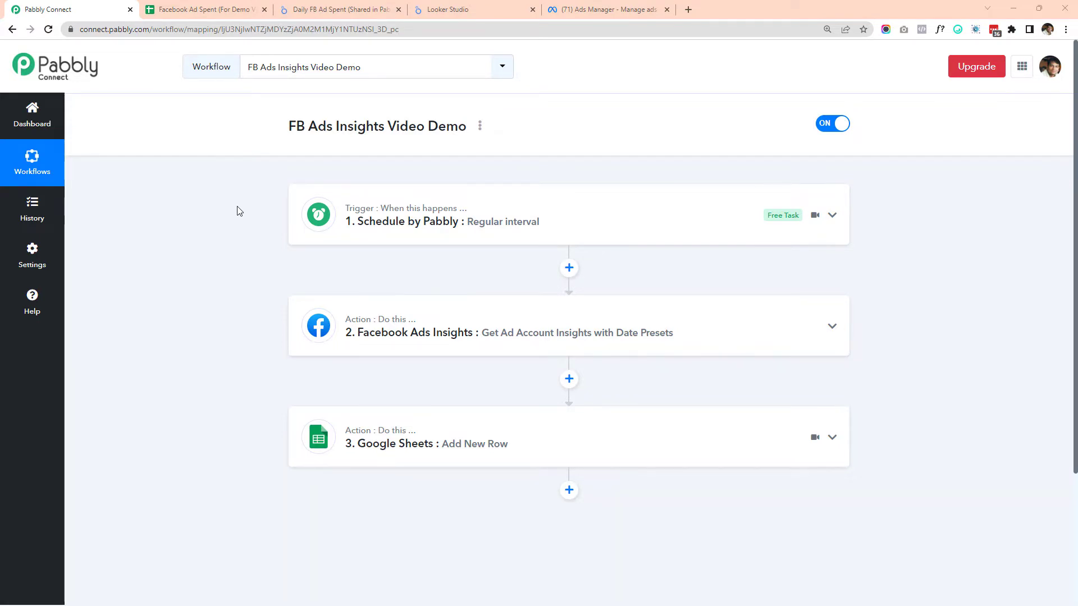
Confirm the Schedule by Pabbly trigger runs every 15 minutes, then open the Facebook Ads Insights step.
{"action": "scroll", "coordinate": [237, 211], "scroll_direction": "down", "scroll_amount": 1}
{"action": "scroll", "coordinate": [237, 211], "scroll_direction": "up", "scroll_amount": 1}
{"action": "left_click", "coordinate": [607, 227]}
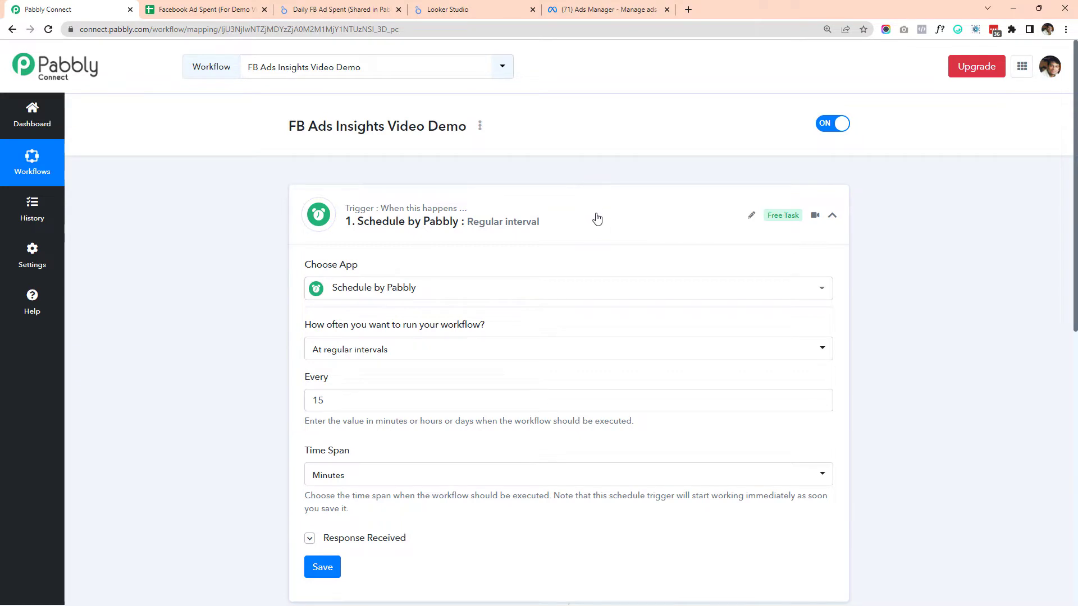
{"action": "left_click", "coordinate": [597, 218]}
{"action": "scroll", "coordinate": [584, 224], "scroll_direction": "down", "scroll_amount": 1}
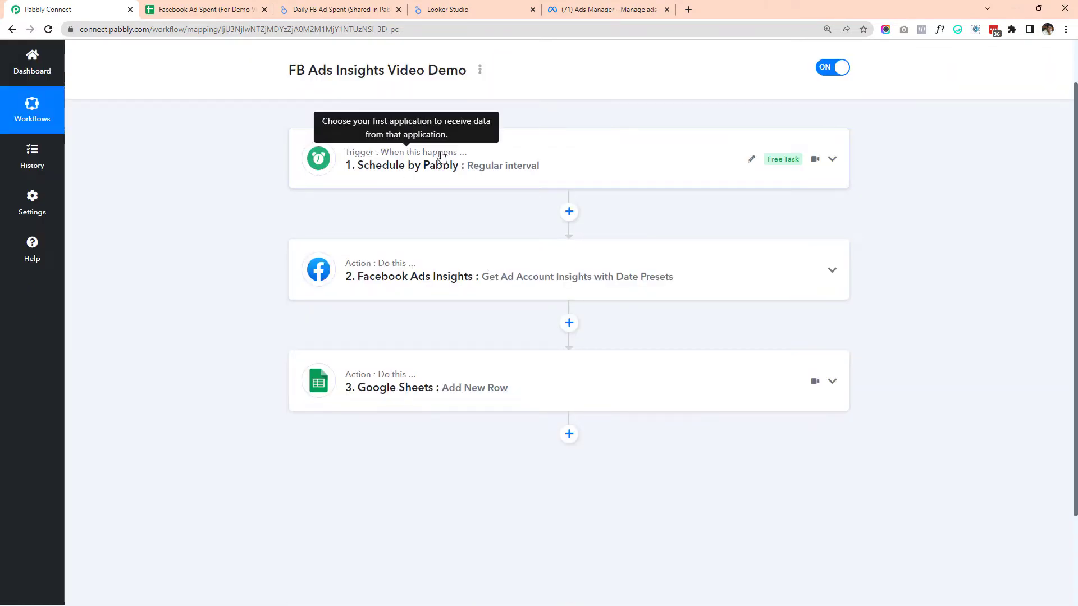
{"action": "left_click", "coordinate": [566, 158]}
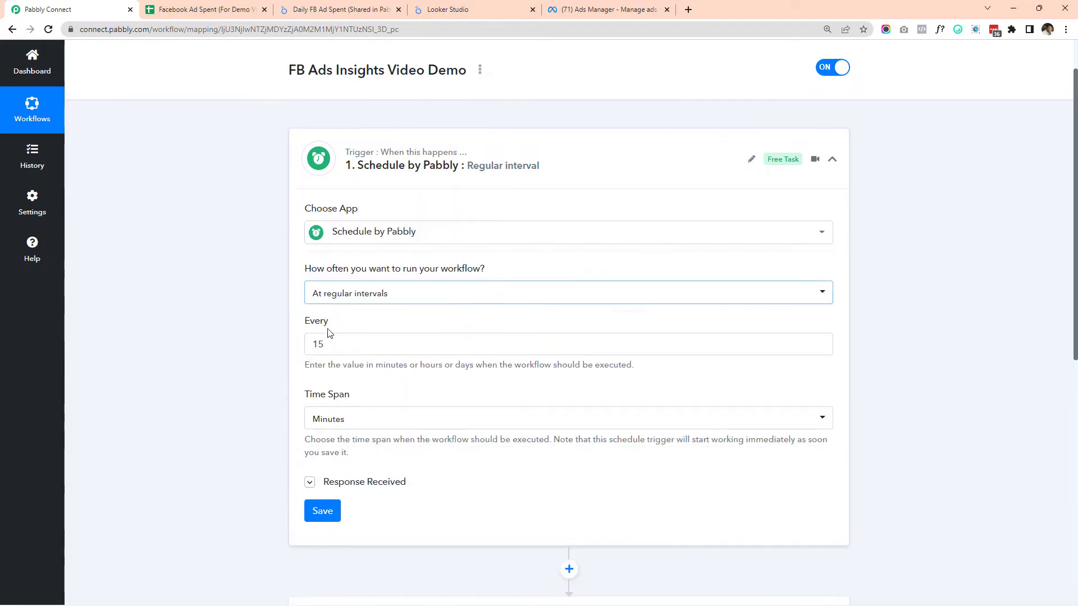
{"action": "left_click", "coordinate": [568, 150]}
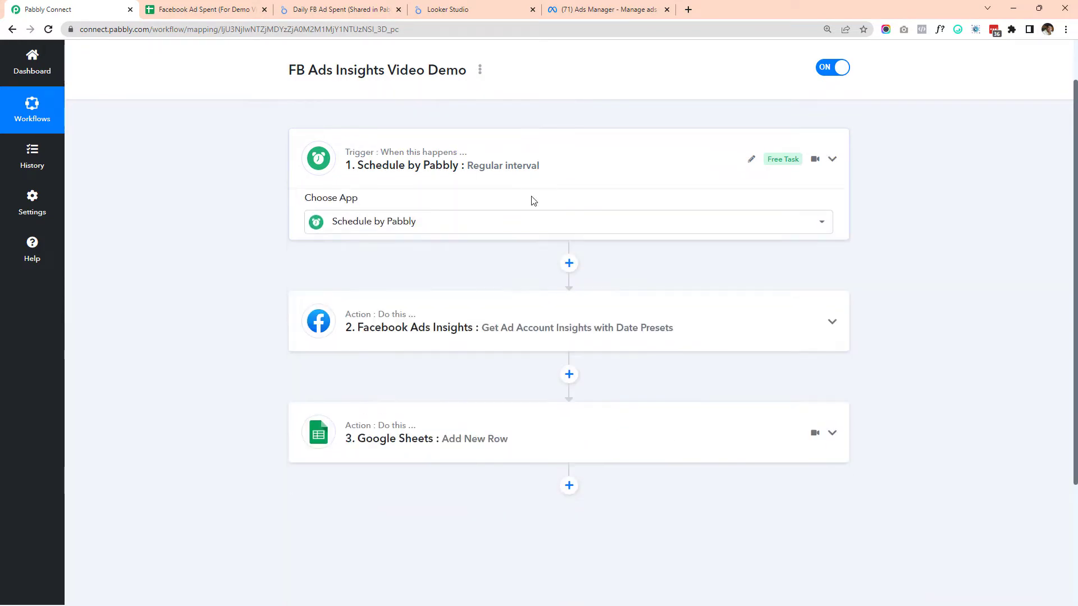
{"action": "scroll", "coordinate": [506, 199], "scroll_direction": "down", "scroll_amount": 2}
{"action": "left_click", "coordinate": [521, 178]}
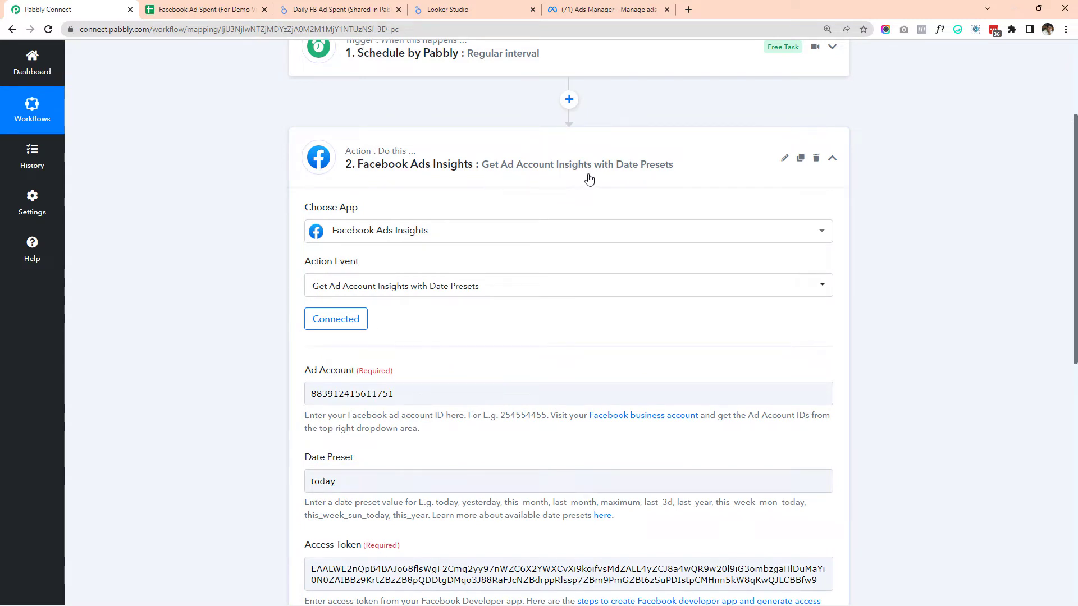
Review the Facebook Ads Insights 'today' date preset and its received response data, then collapse the step.
{"action": "scroll", "coordinate": [662, 173], "scroll_direction": "down", "scroll_amount": 3}
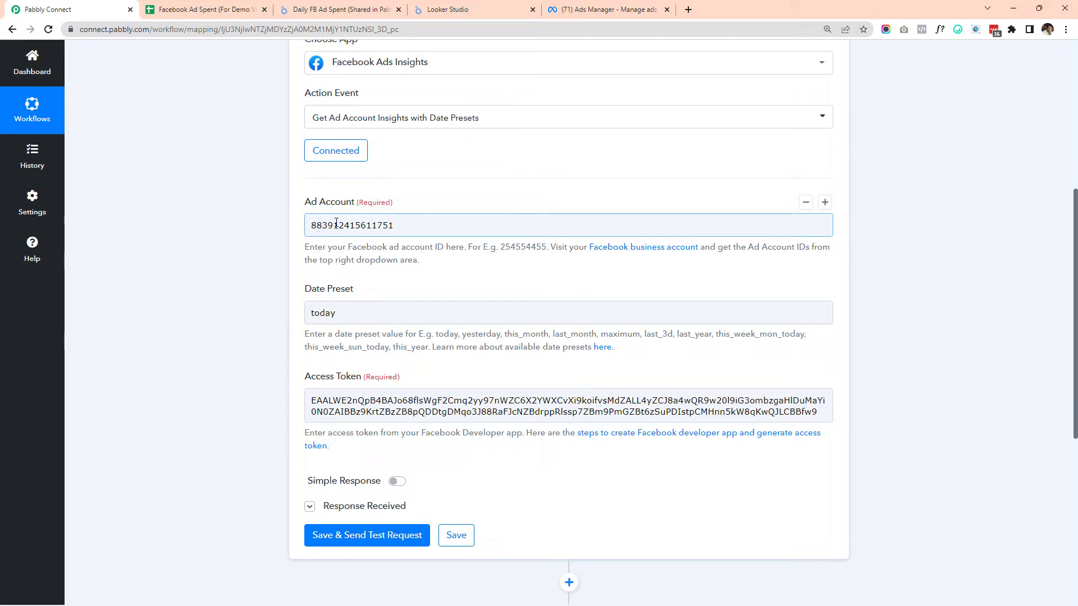
{"action": "left_click", "coordinate": [362, 315]}
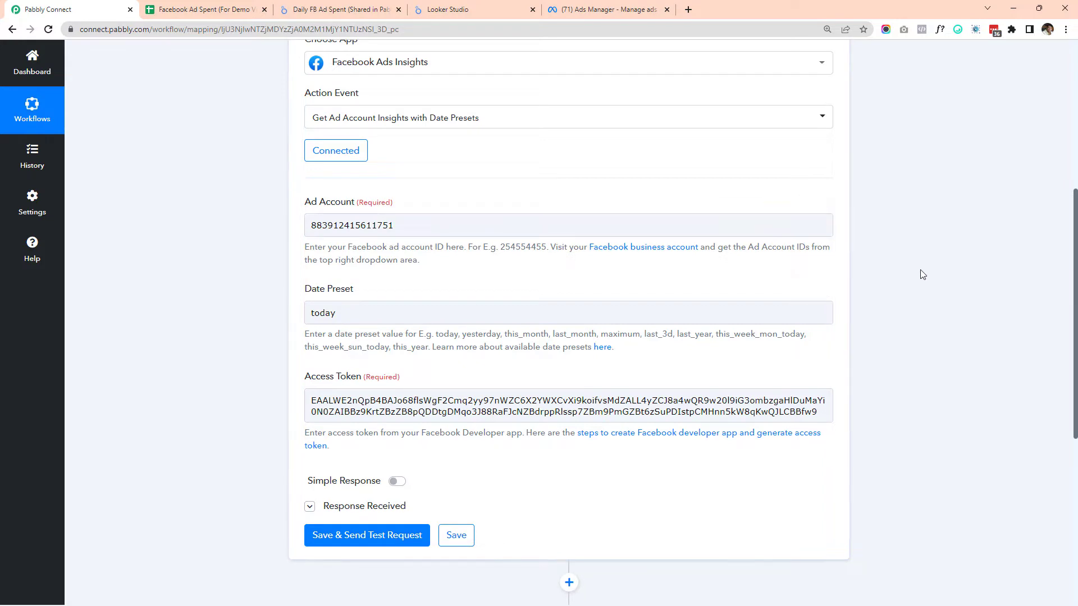
{"action": "left_click", "coordinate": [348, 509]}
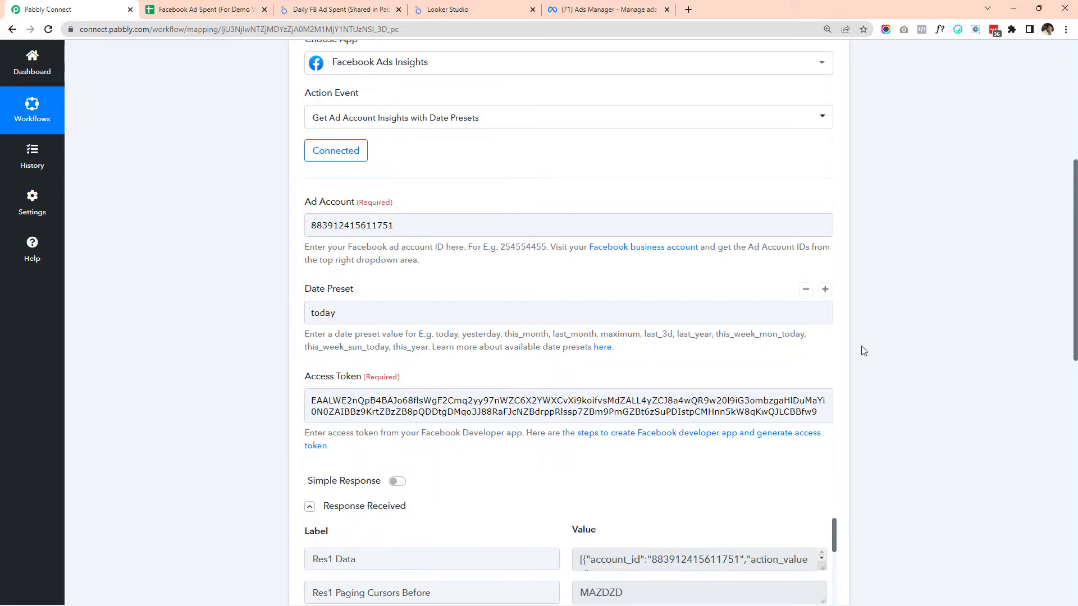
{"action": "scroll", "coordinate": [569, 192], "scroll_direction": "up", "scroll_amount": 2}
{"action": "left_click", "coordinate": [537, 100]}
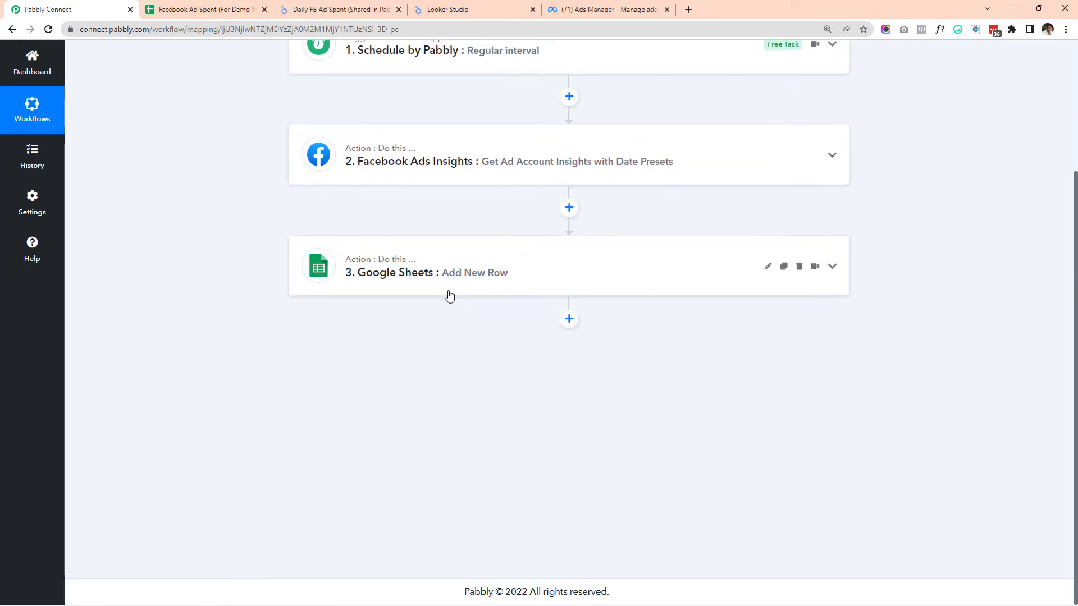
{"action": "left_click", "coordinate": [481, 275]}
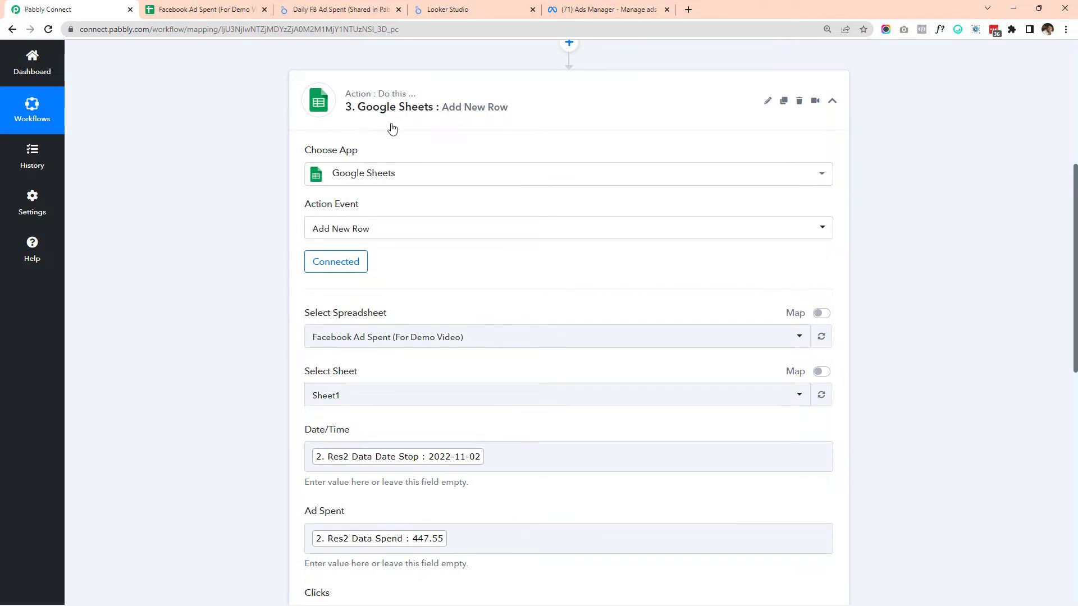
{"action": "scroll", "coordinate": [238, 204], "scroll_direction": "down", "scroll_amount": 2}
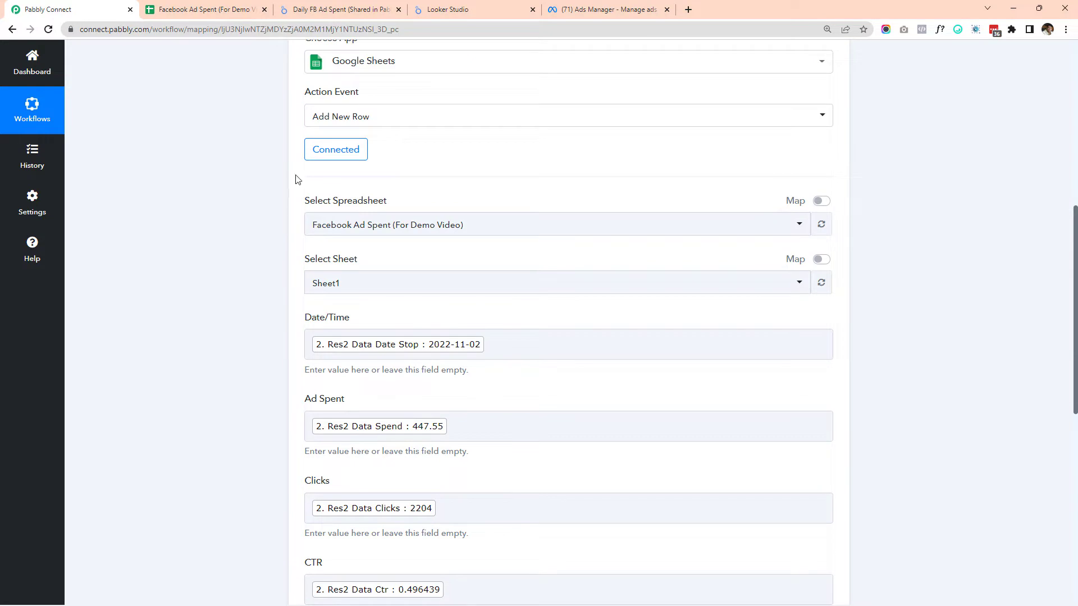
{"action": "scroll", "coordinate": [275, 179], "scroll_direction": "down", "scroll_amount": 1}
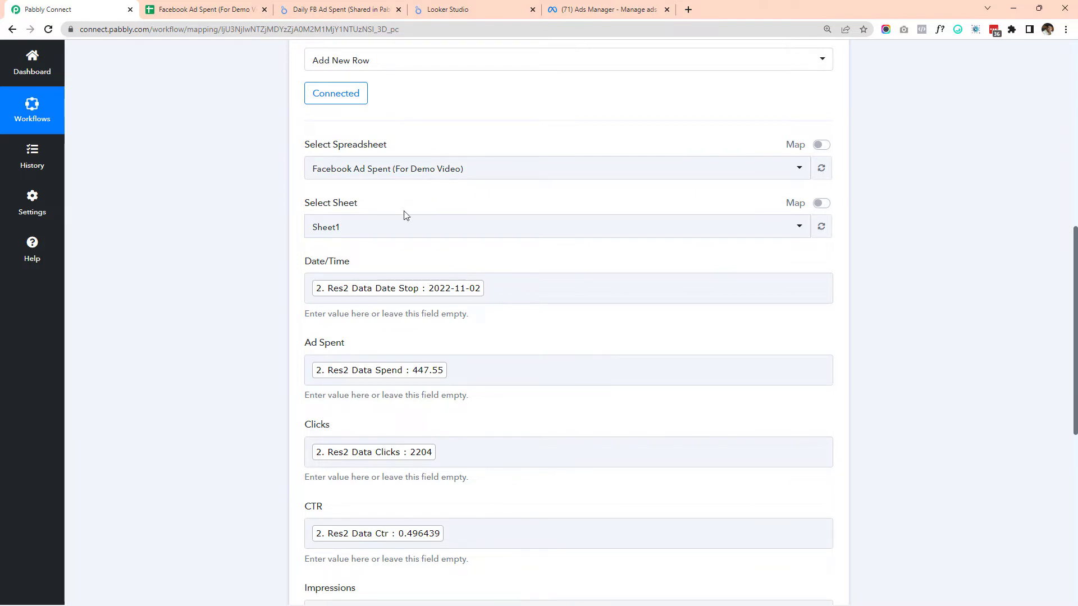
{"action": "scroll", "coordinate": [353, 236], "scroll_direction": "down", "scroll_amount": 2}
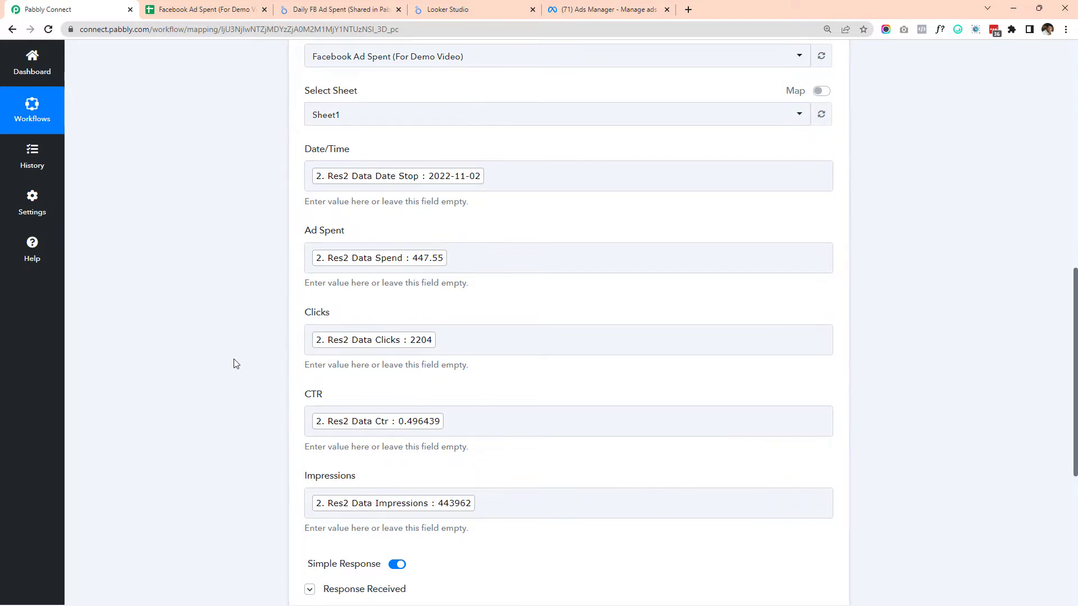
{"action": "scroll", "coordinate": [233, 362], "scroll_direction": "down", "scroll_amount": 1}
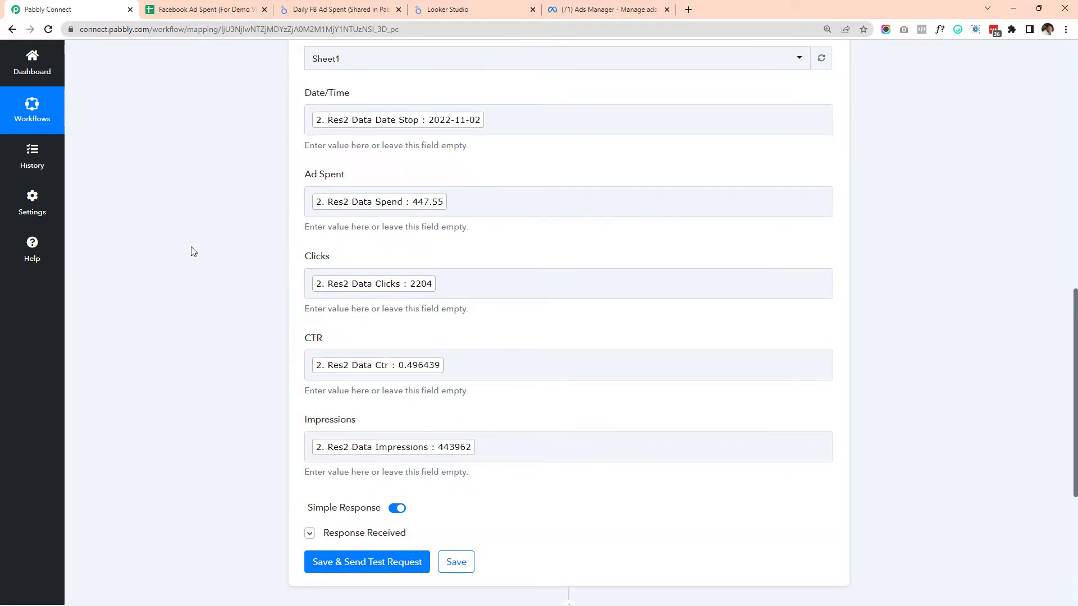
{"action": "scroll", "coordinate": [193, 249], "scroll_direction": "up", "scroll_amount": 7}
{"action": "left_click", "coordinate": [487, 172]}
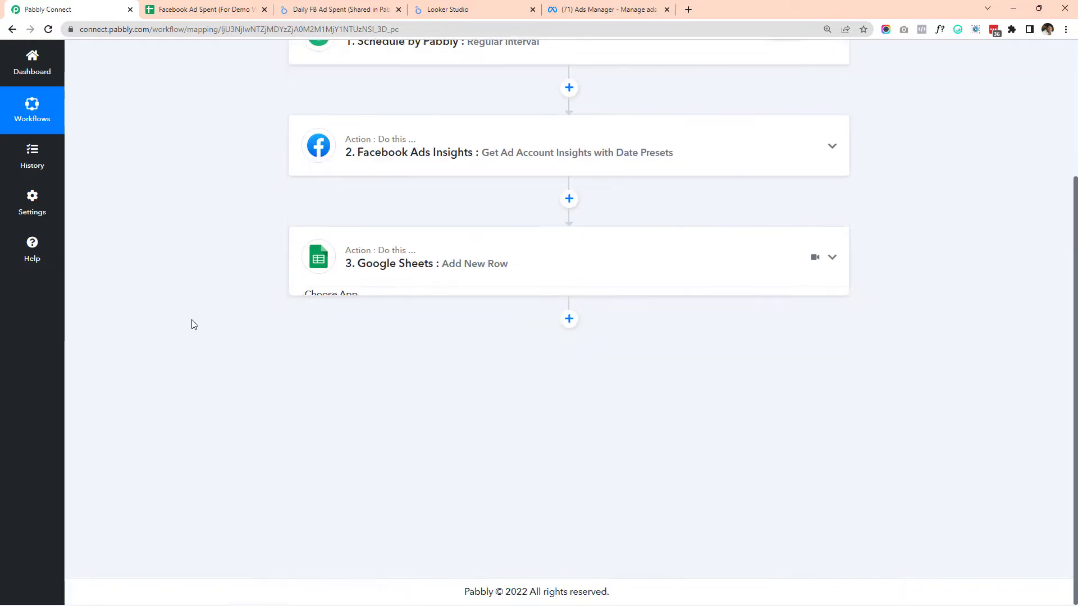
{"action": "scroll", "coordinate": [193, 322], "scroll_direction": "up", "scroll_amount": 3}
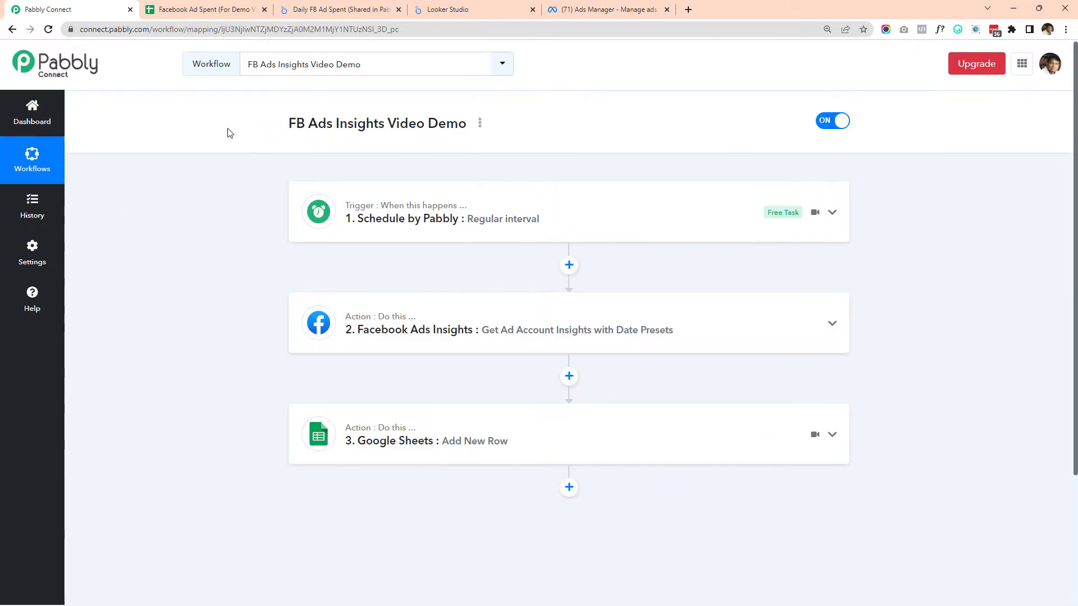
In the Facebook Ad Spent sheet, inspect the first logged rows' Date, Ad Spent, Clicks, CTR and Impressions values.
{"action": "left_click", "coordinate": [228, 10]}
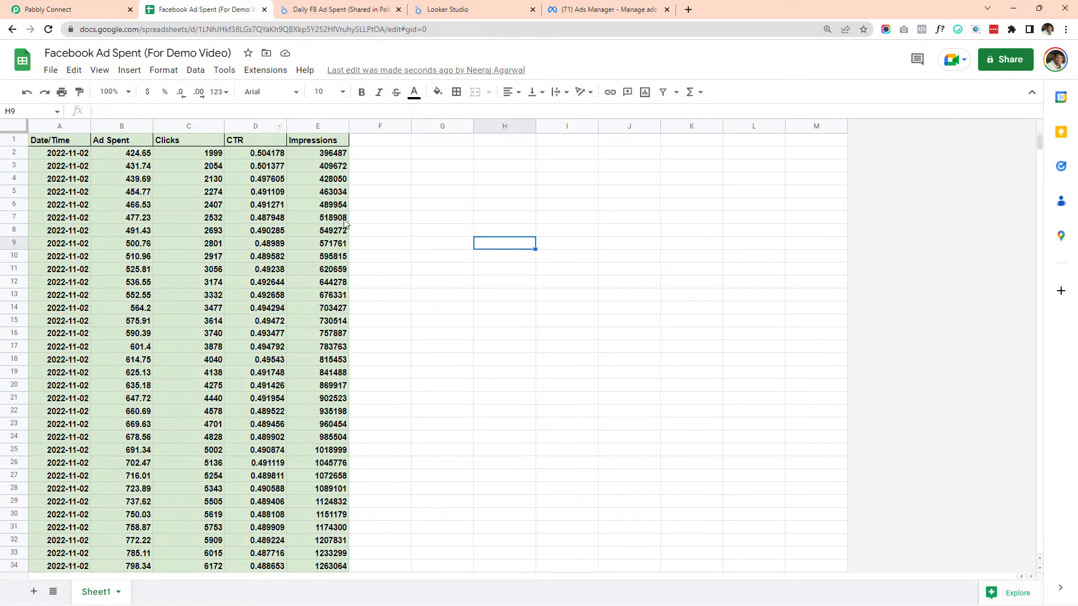
{"action": "scroll", "coordinate": [264, 313], "scroll_direction": "down", "scroll_amount": 4}
{"action": "scroll", "coordinate": [264, 313], "scroll_direction": "down", "scroll_amount": 15}
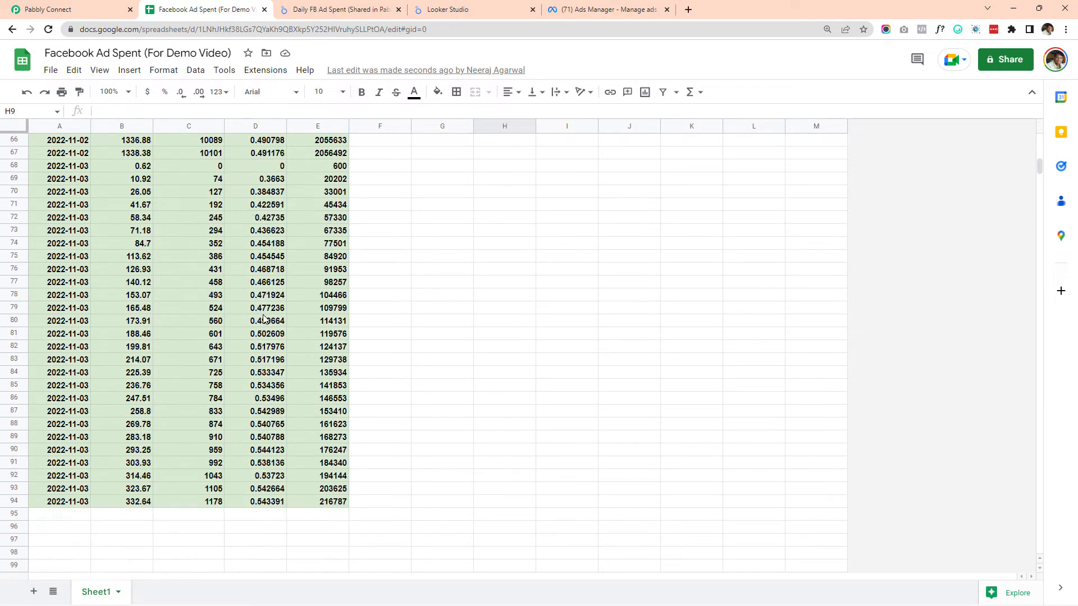
{"action": "scroll", "coordinate": [265, 318], "scroll_direction": "up", "scroll_amount": 11}
{"action": "scroll", "coordinate": [264, 321], "scroll_direction": "up", "scroll_amount": 12}
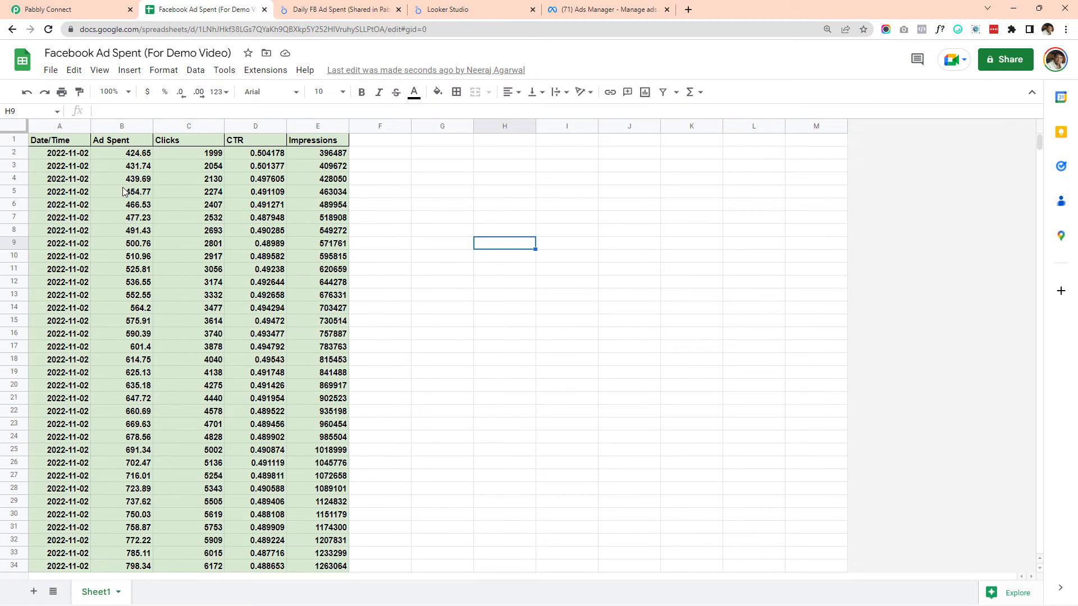
{"action": "left_click_drag", "start_coordinate": [69, 153], "coordinate": [325, 159]}
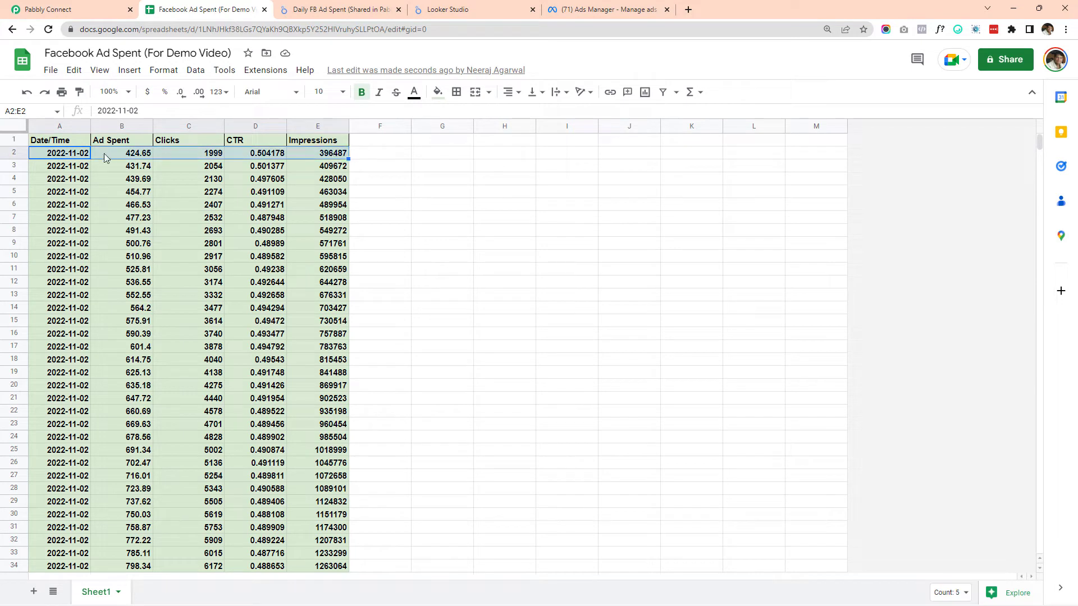
{"action": "left_click", "coordinate": [73, 160]}
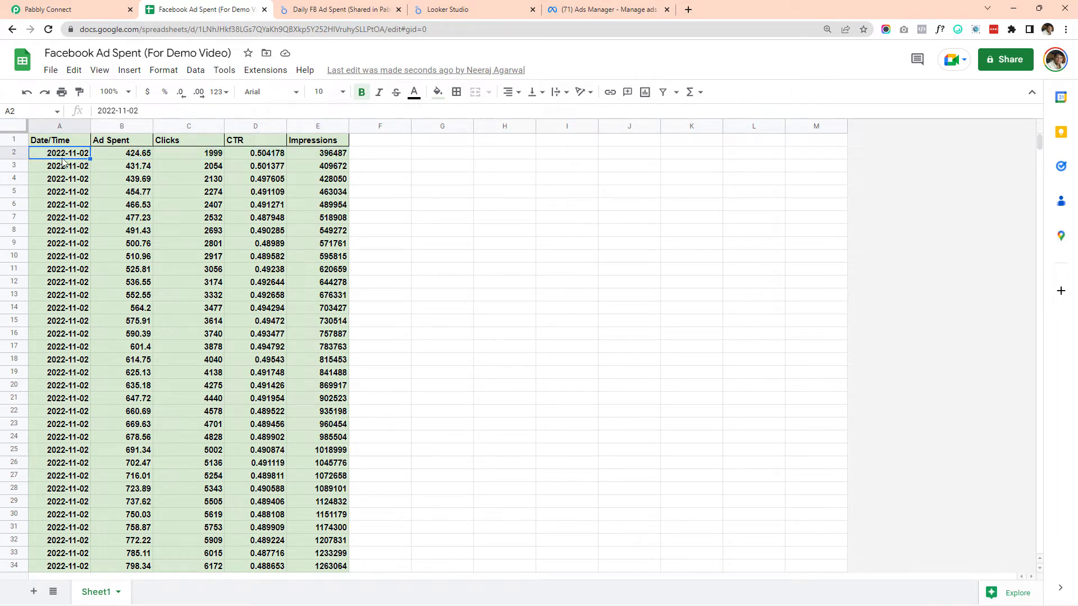
{"action": "left_click", "coordinate": [120, 159]}
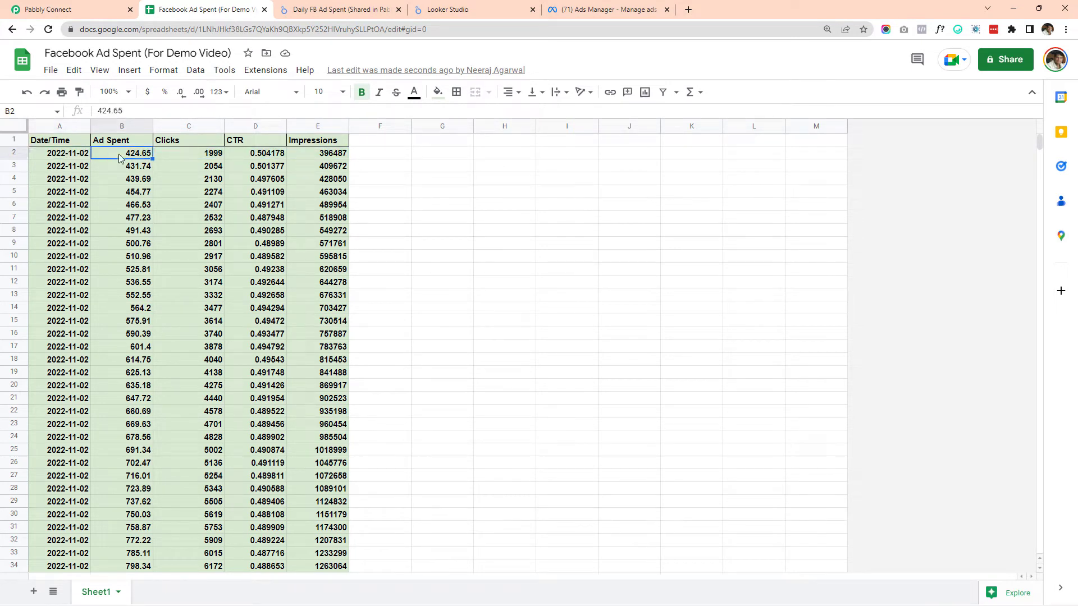
{"action": "left_click", "coordinate": [198, 158]}
{"action": "left_click", "coordinate": [269, 156]}
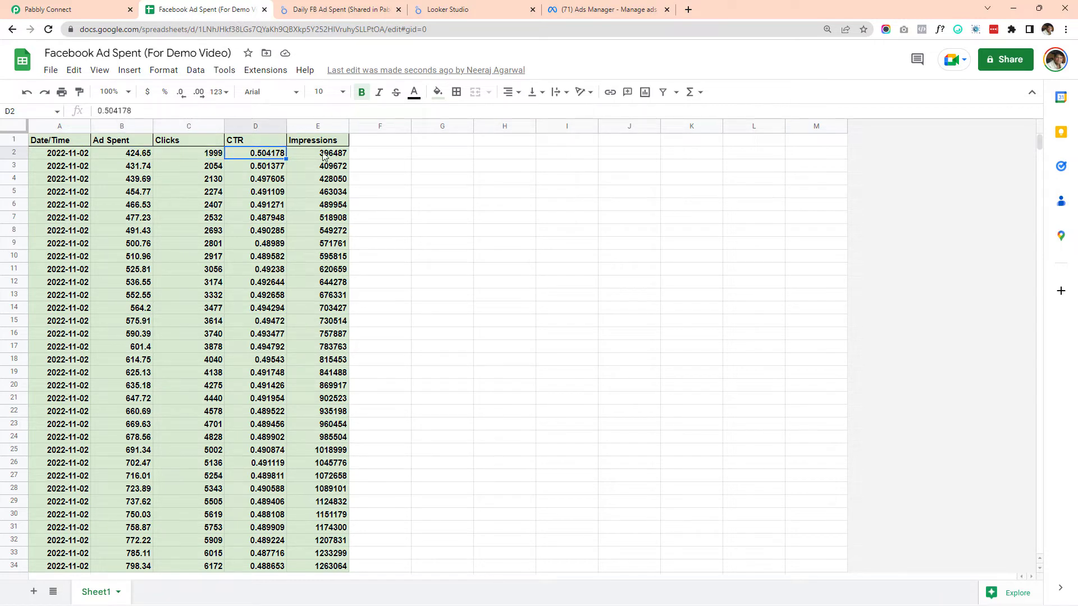
{"action": "left_click", "coordinate": [330, 157]}
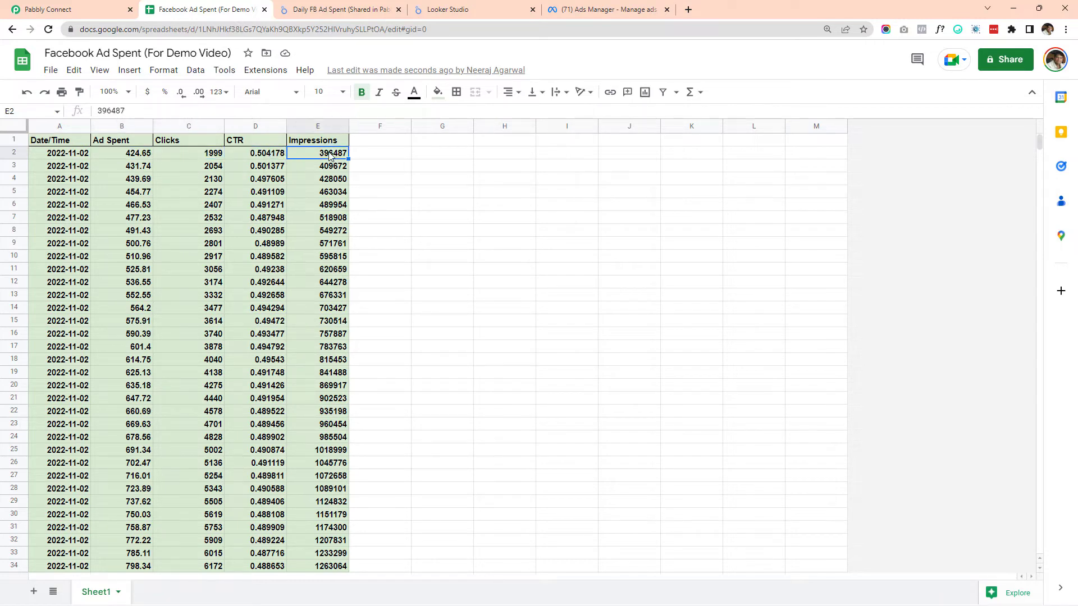
{"action": "left_click", "coordinate": [81, 171]}
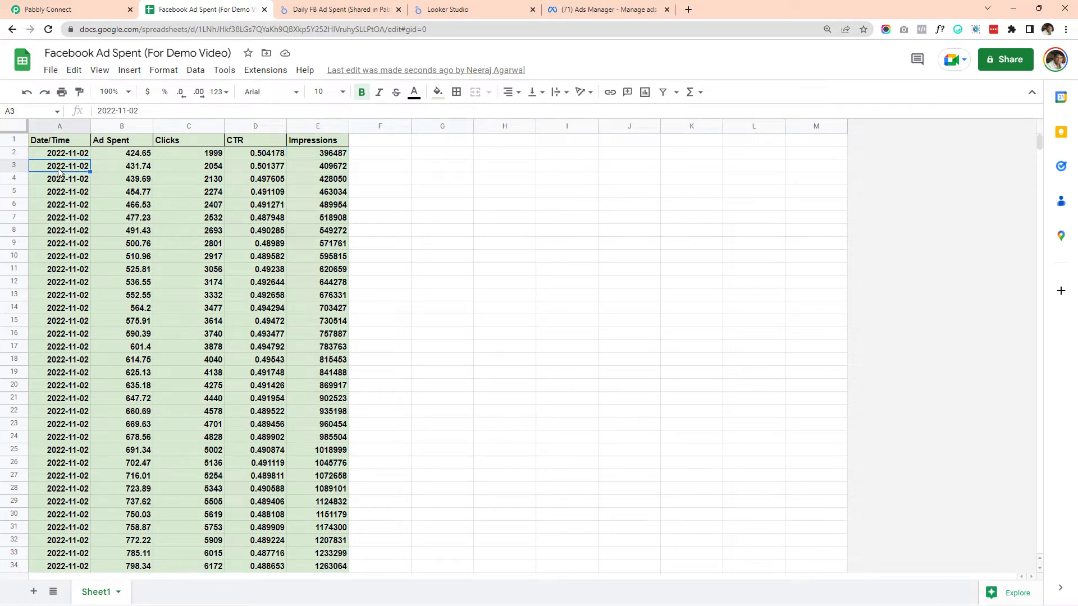
{"action": "left_click", "coordinate": [130, 170]}
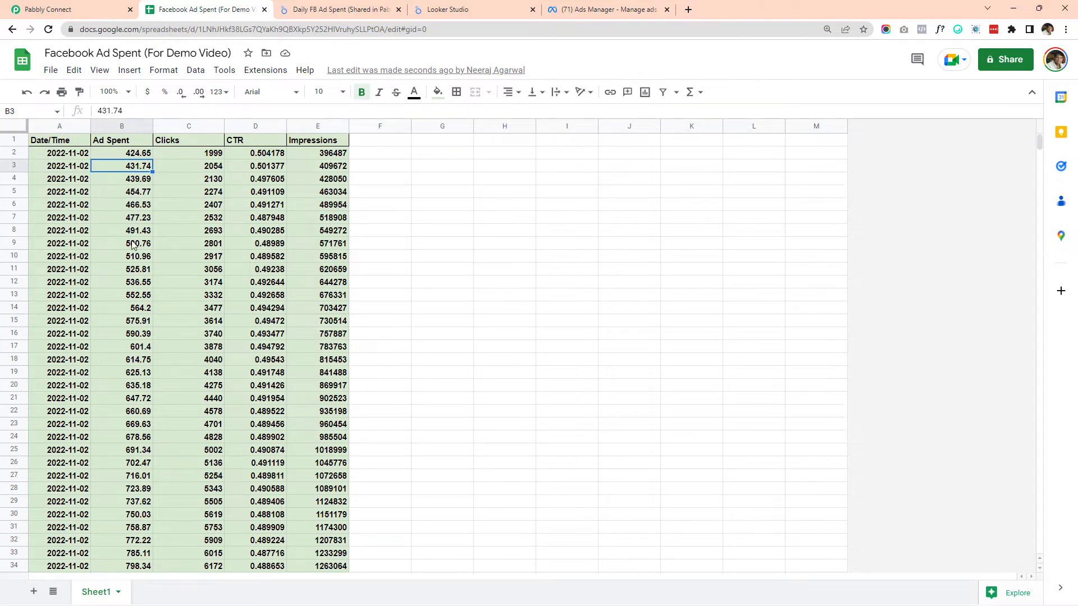
Find the last 2022-11-02 row (row 67) and the first 2022-11-03 entry in A68.
{"action": "scroll", "coordinate": [133, 250], "scroll_direction": "down", "scroll_amount": 5}
{"action": "scroll", "coordinate": [133, 253], "scroll_direction": "down", "scroll_amount": 10}
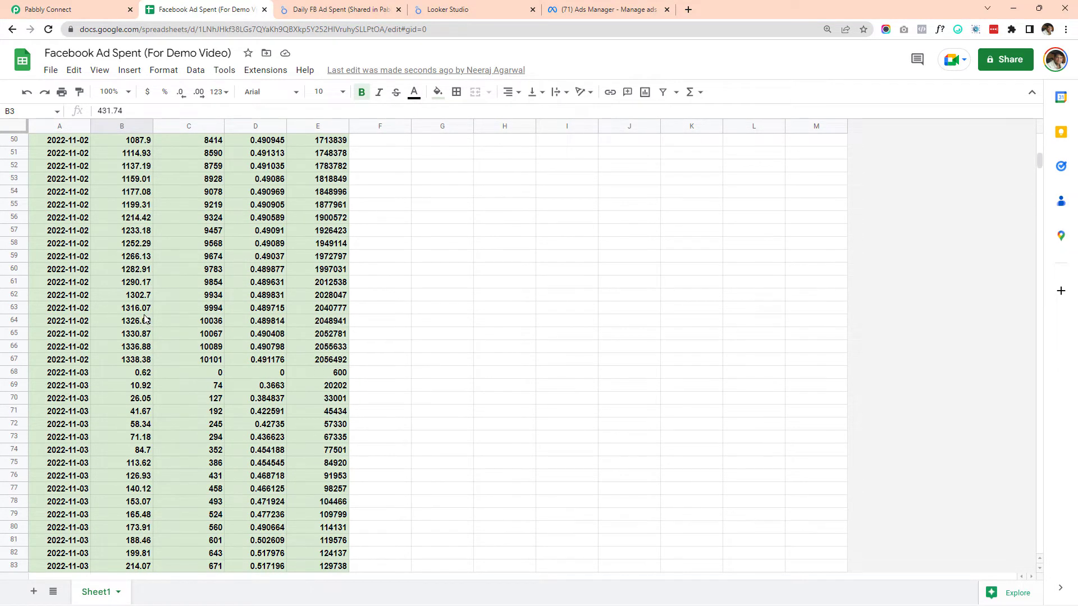
{"action": "left_click", "coordinate": [68, 361]}
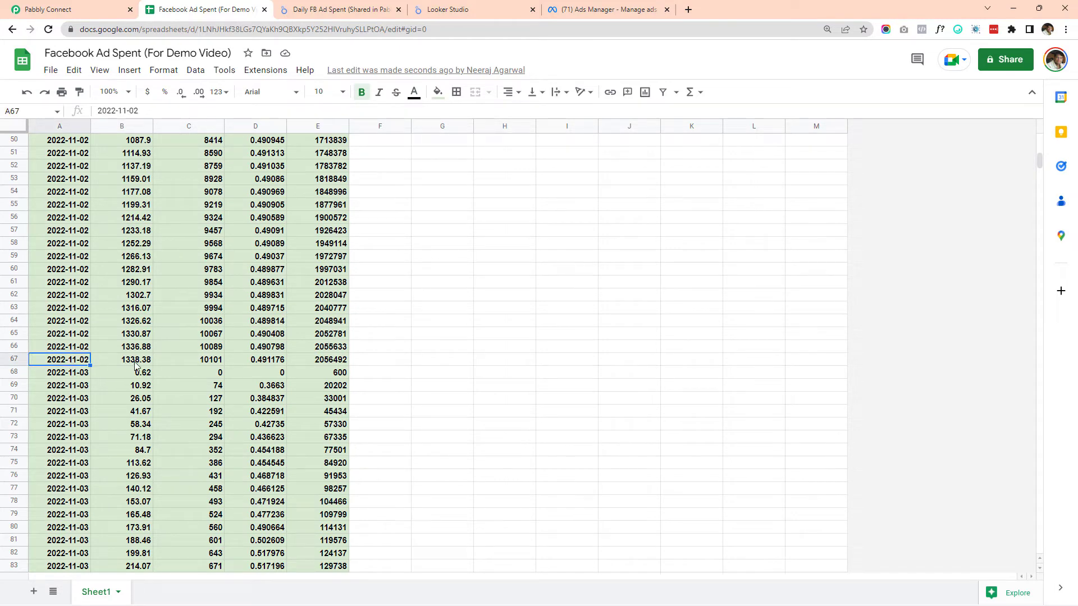
{"action": "left_click", "coordinate": [219, 360]}
{"action": "scroll", "coordinate": [222, 363], "scroll_direction": "up", "scroll_amount": 16}
{"action": "scroll", "coordinate": [223, 363], "scroll_direction": "down", "scroll_amount": 2}
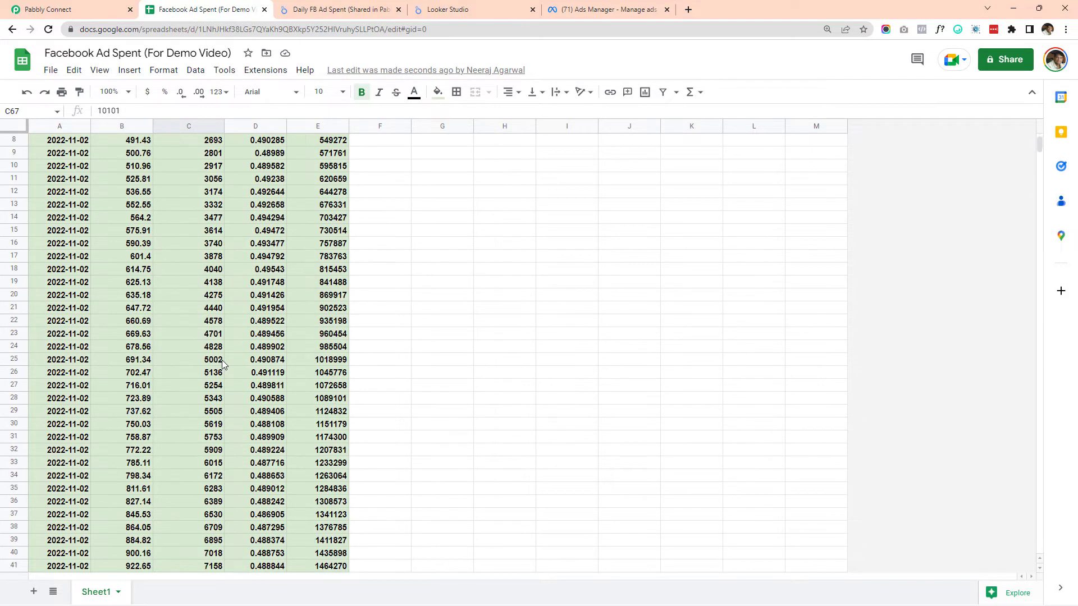
{"action": "scroll", "coordinate": [222, 364], "scroll_direction": "down", "scroll_amount": 15}
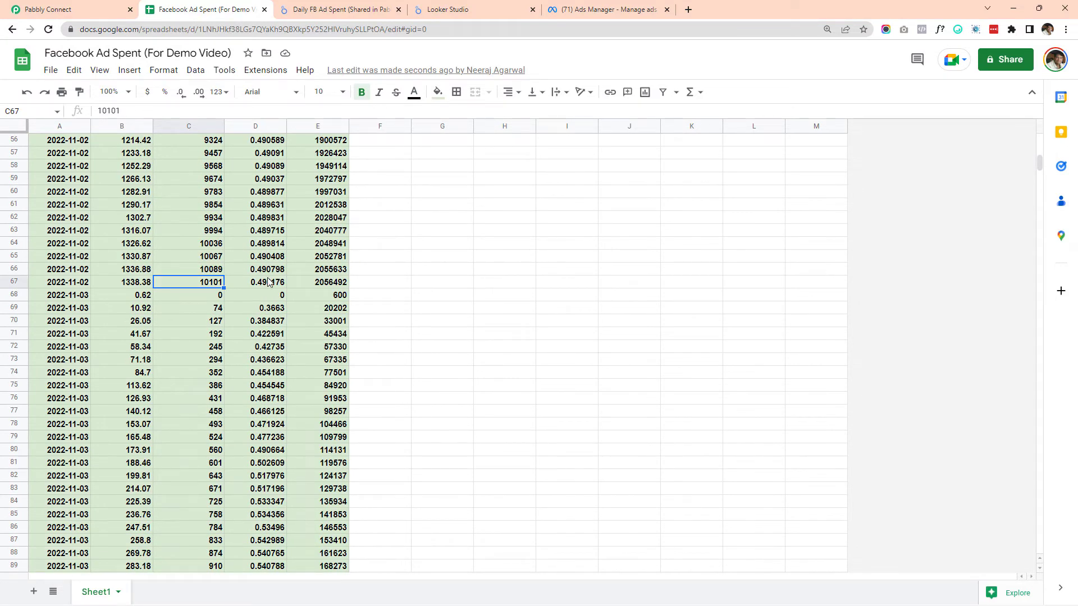
{"action": "left_click", "coordinate": [268, 282]}
{"action": "left_click", "coordinate": [326, 285]}
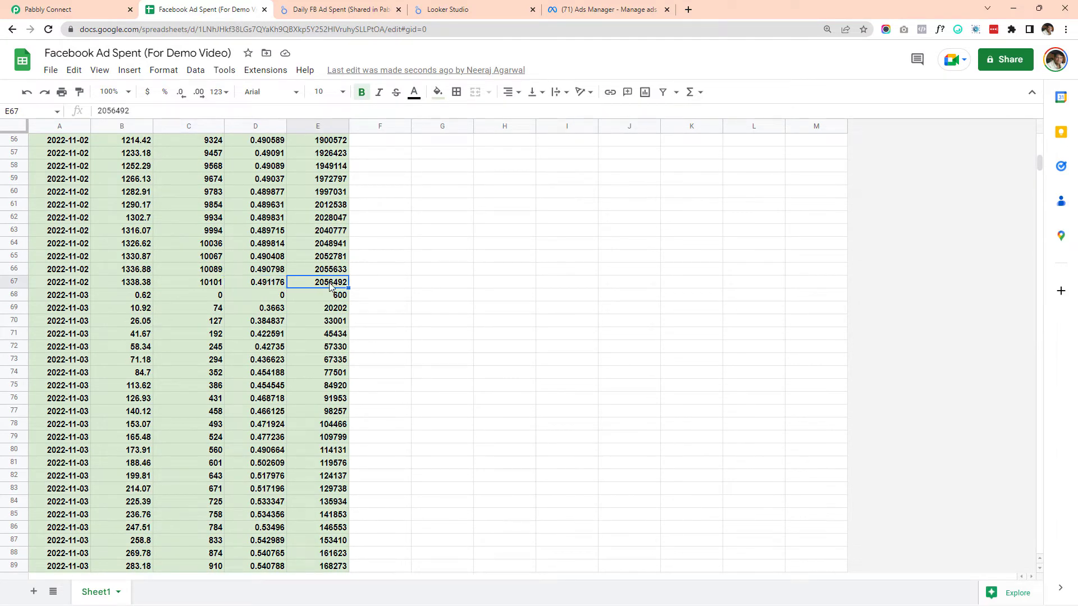
{"action": "left_click_drag", "start_coordinate": [331, 286], "coordinate": [62, 283]}
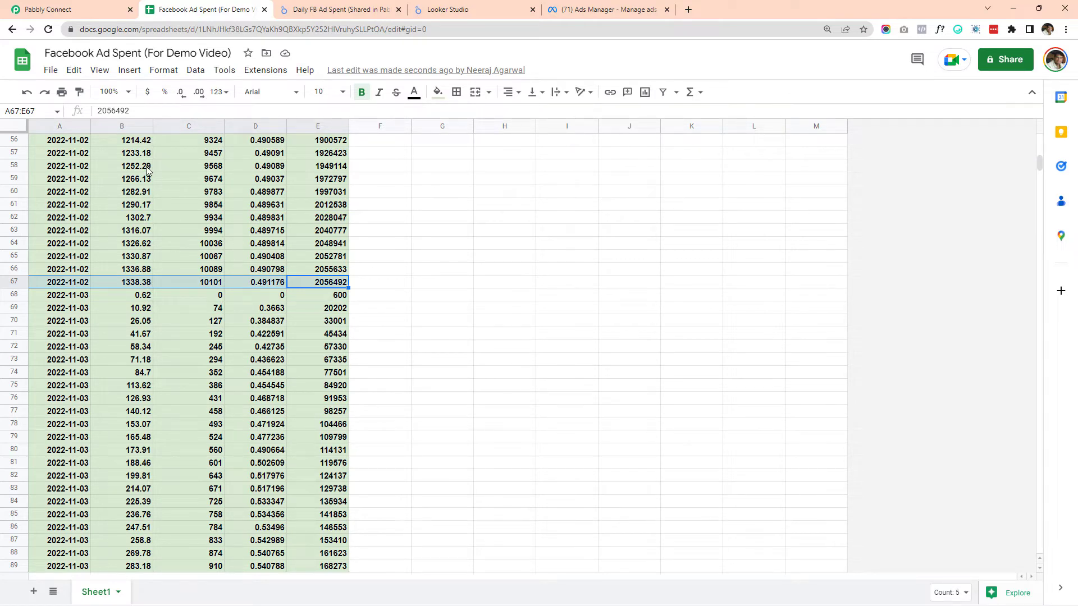
{"action": "scroll", "coordinate": [147, 191], "scroll_direction": "down", "scroll_amount": 1}
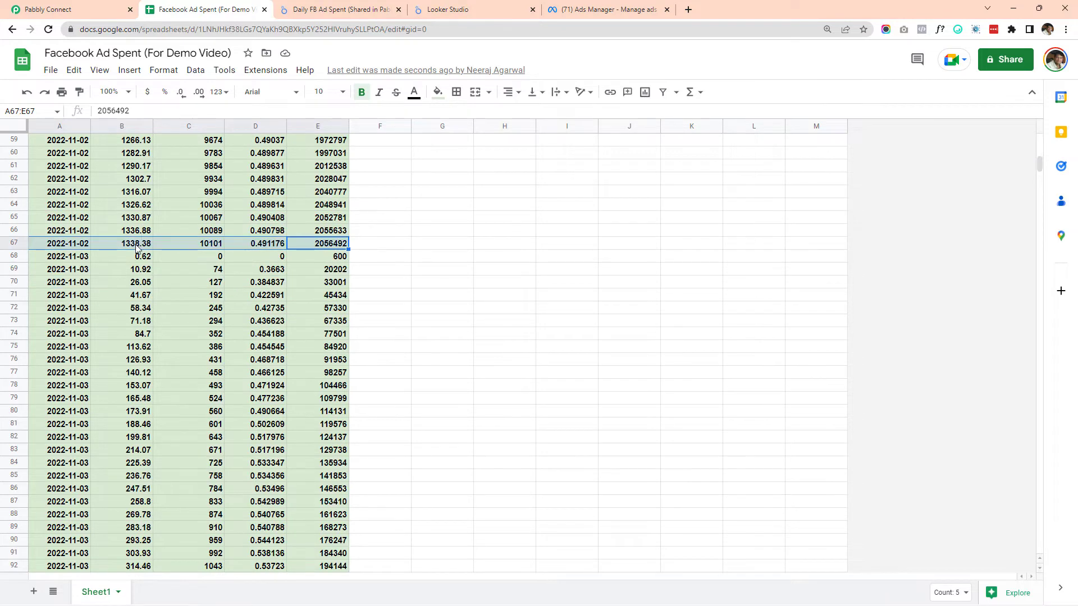
{"action": "left_click", "coordinate": [78, 259]}
{"action": "scroll", "coordinate": [93, 261], "scroll_direction": "down", "scroll_amount": 2}
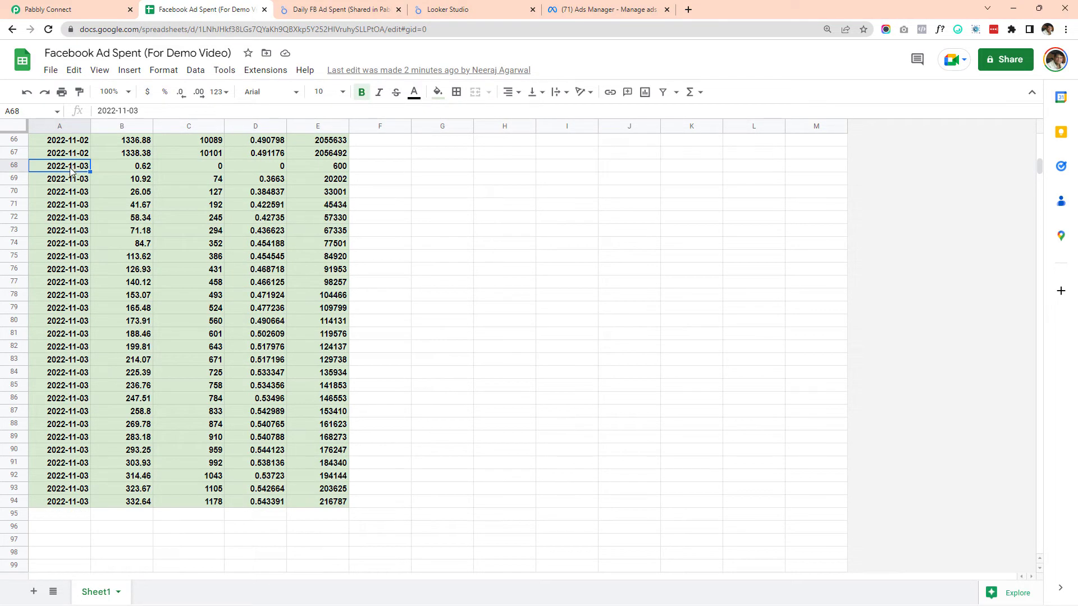
Select the 2022-11-03 Ad Spent values B68:B94 to read their 1355.07 sum, ending at 332.64.
{"action": "left_click", "coordinate": [127, 168]}
{"action": "left_click", "coordinate": [123, 194], "text": "shift"}
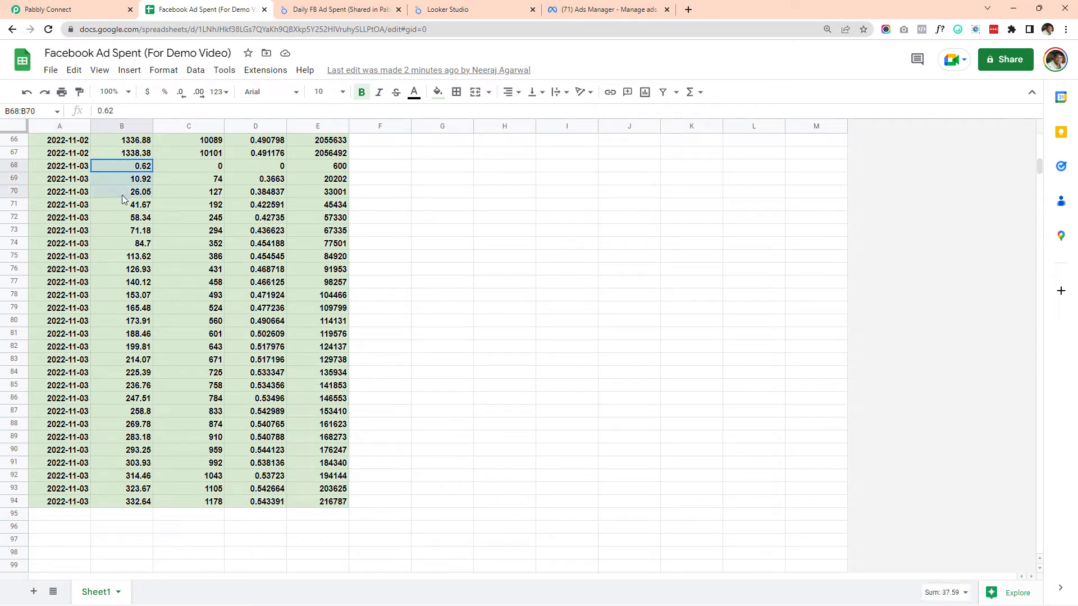
{"action": "left_click_drag", "start_coordinate": [122, 199], "coordinate": [124, 503]}
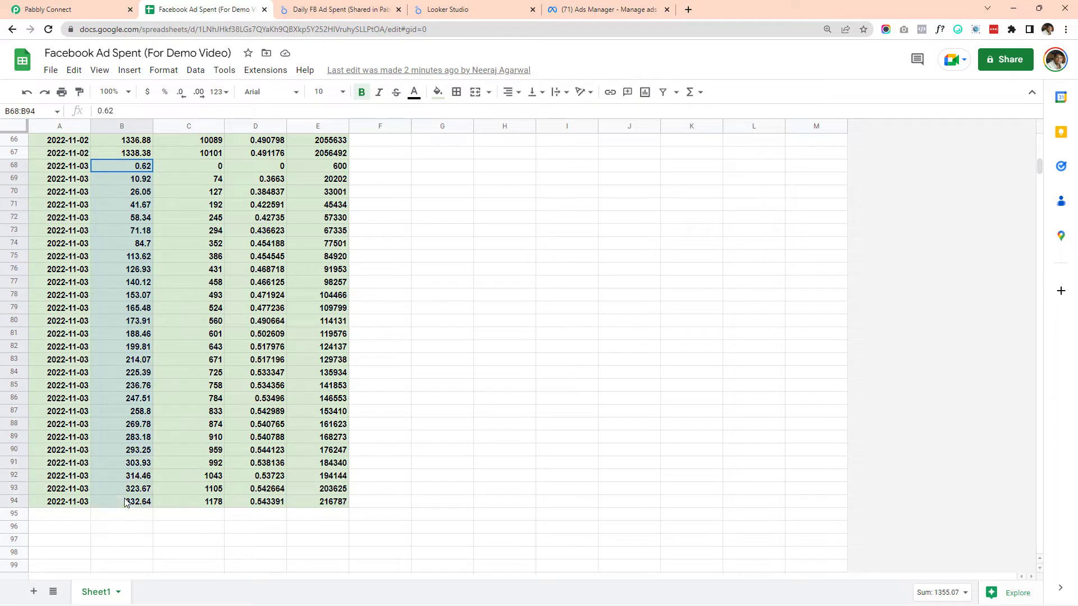
{"action": "left_click", "coordinate": [118, 504]}
{"action": "left_click", "coordinate": [77, 508]}
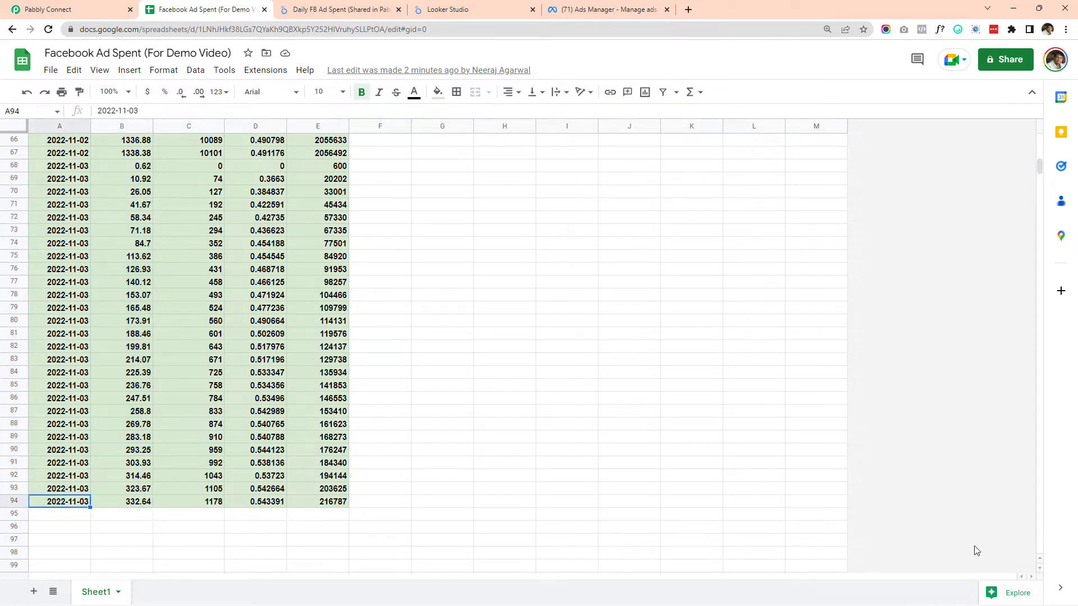
{"action": "mouse_move", "coordinate": [1016, 599]}
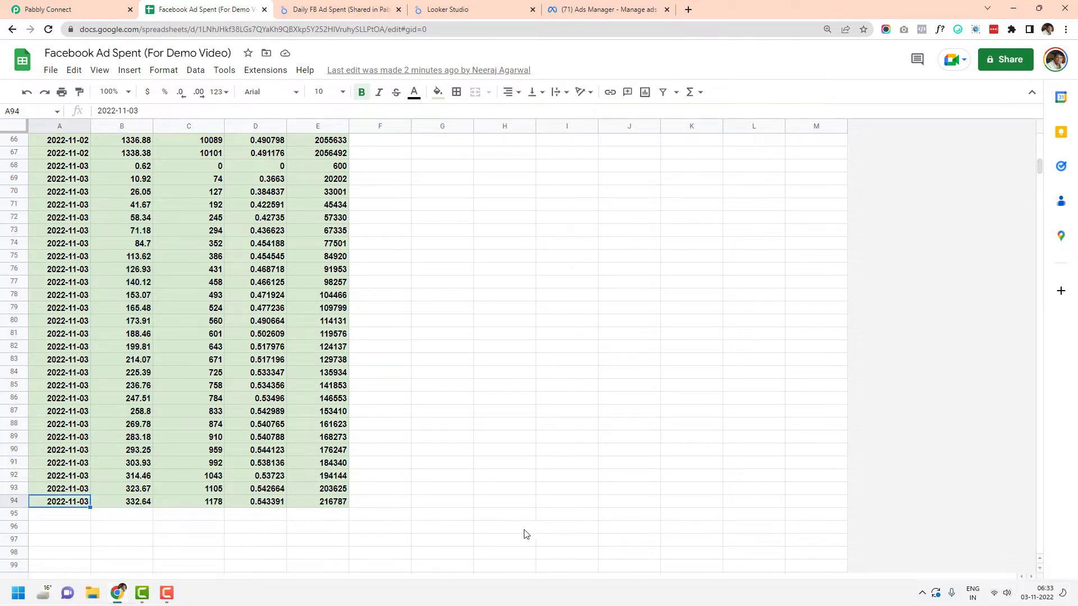
{"action": "left_click", "coordinate": [140, 503]}
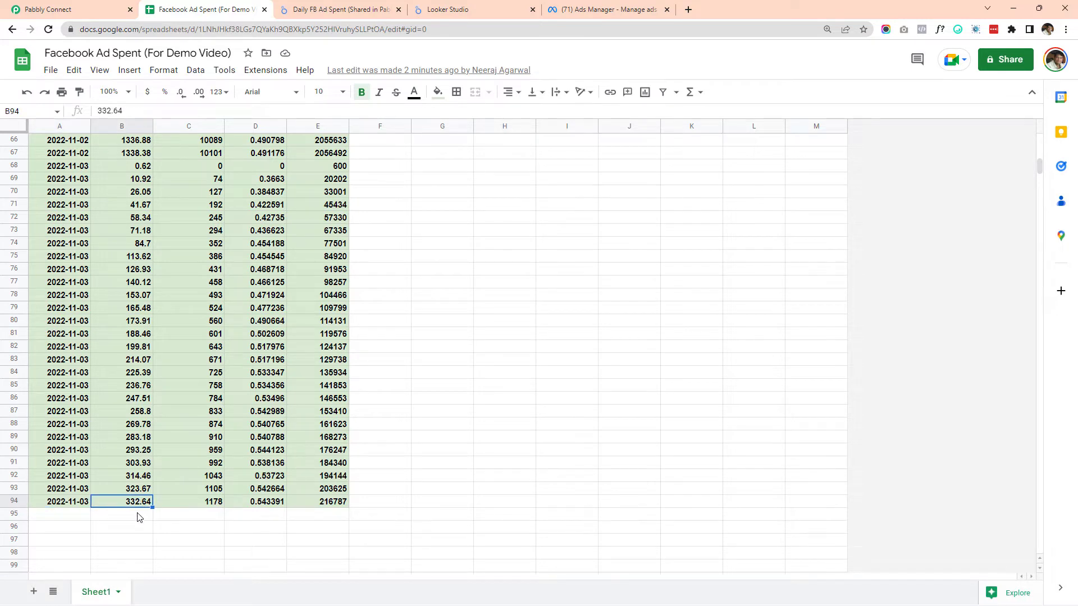
Scroll through the rest of the sheet and switch to Looker Studio's Recent reports page.
{"action": "scroll", "coordinate": [238, 289], "scroll_direction": "up", "scroll_amount": 15}
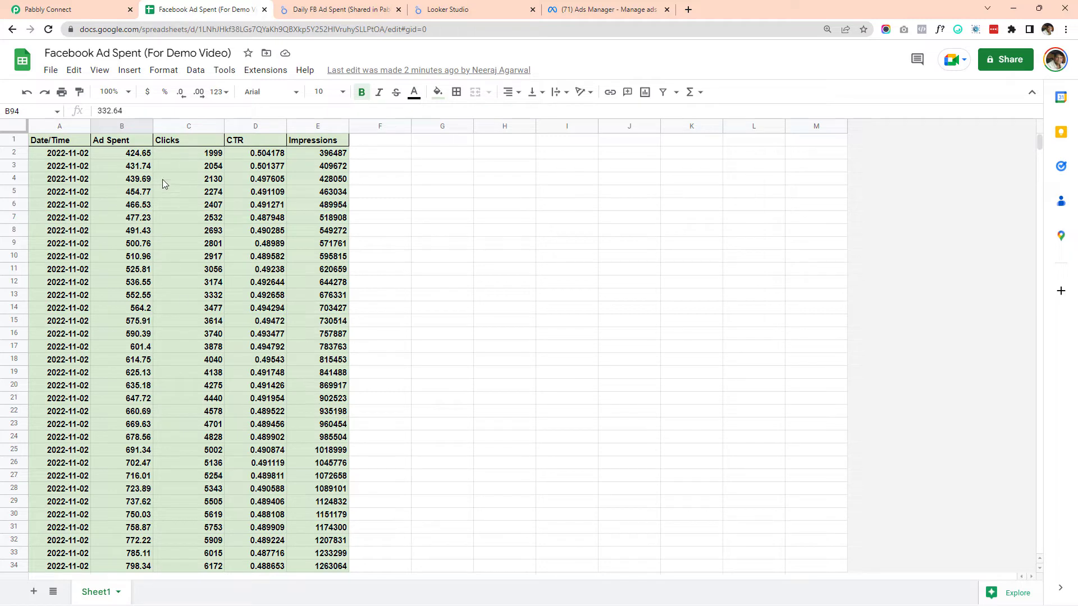
{"action": "scroll", "coordinate": [83, 203], "scroll_direction": "down", "scroll_amount": 2}
{"action": "scroll", "coordinate": [79, 227], "scroll_direction": "down", "scroll_amount": 3}
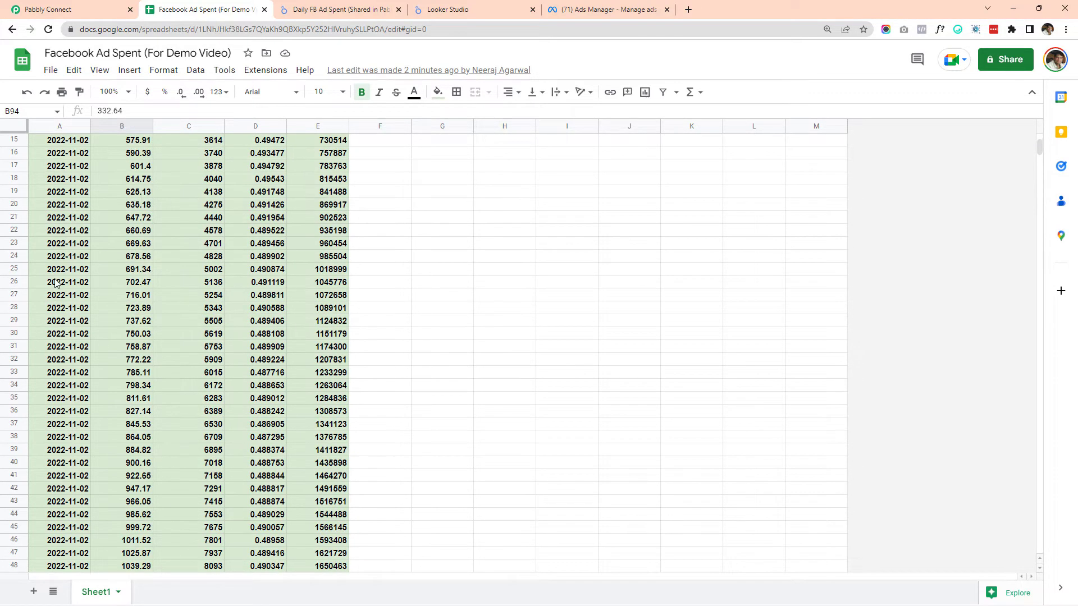
{"action": "scroll", "coordinate": [157, 282], "scroll_direction": "down", "scroll_amount": 3}
{"action": "scroll", "coordinate": [155, 283], "scroll_direction": "down", "scroll_amount": 3}
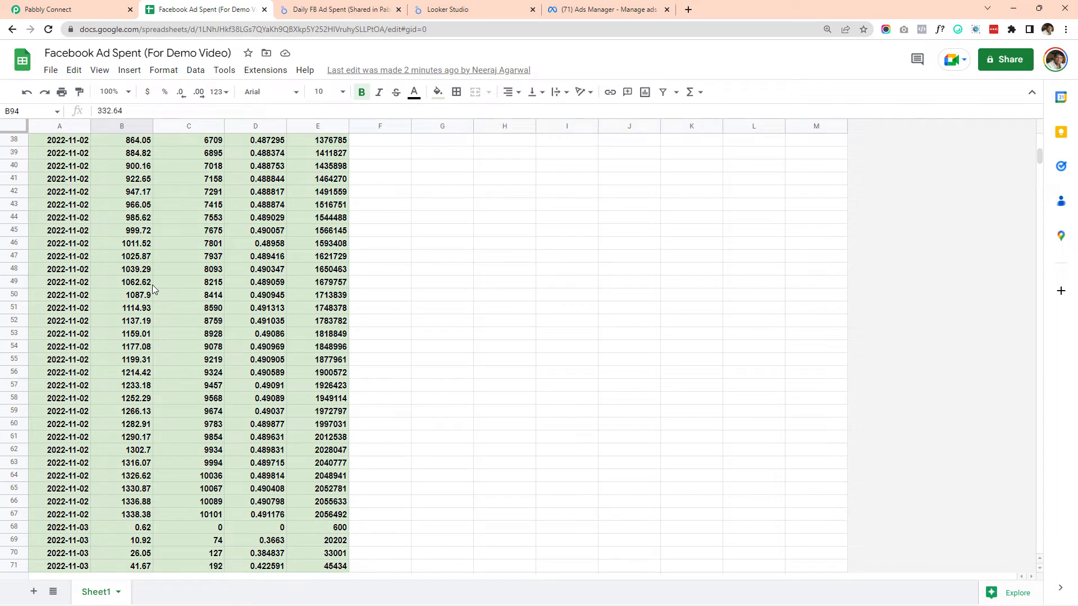
{"action": "scroll", "coordinate": [153, 289], "scroll_direction": "down", "scroll_amount": 5}
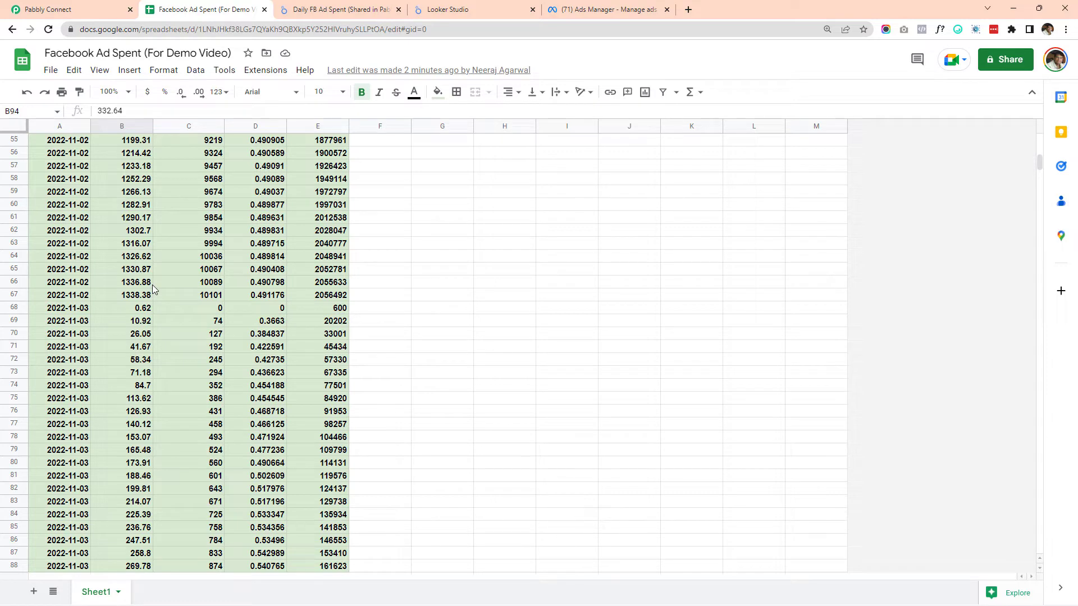
{"action": "left_click", "coordinate": [466, 11]}
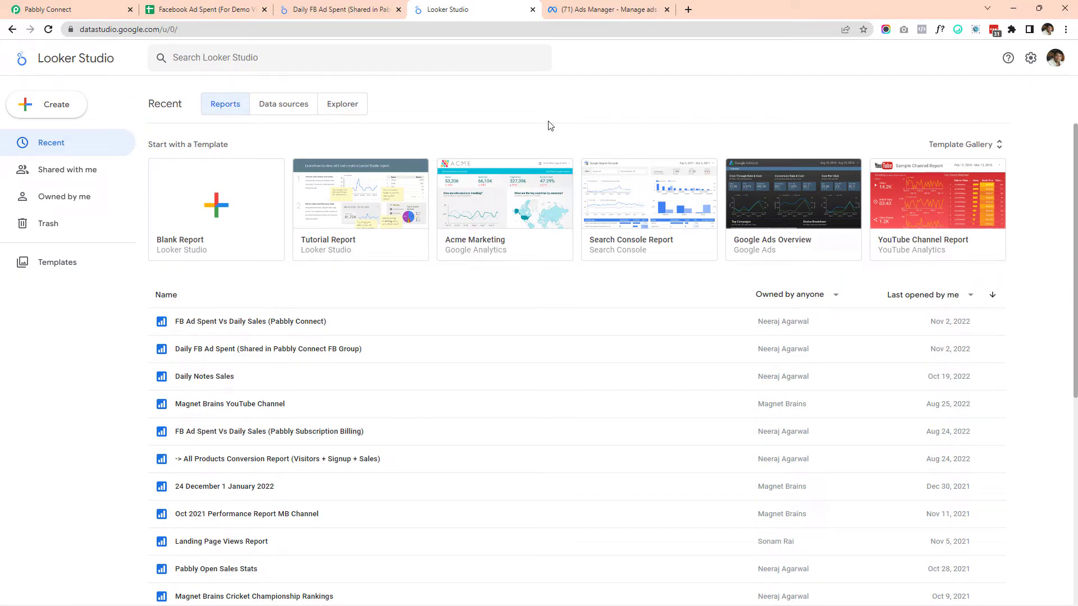
Open the Daily FB Ad Spent report and zoom the browser page to 125%.
{"action": "left_click", "coordinate": [345, 11]}
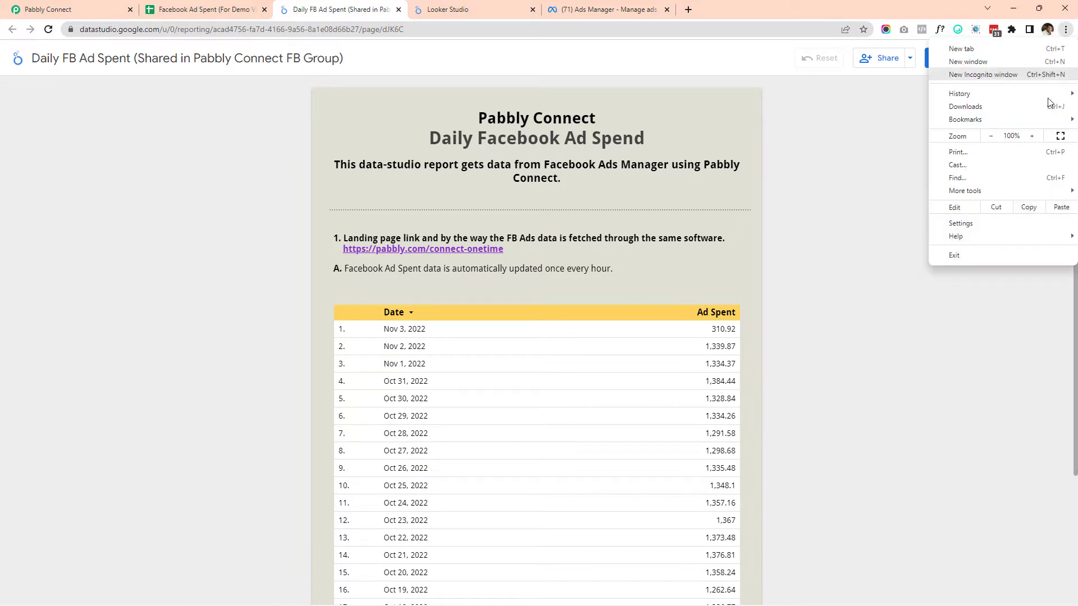
{"action": "left_click", "coordinate": [1066, 29]}
{"action": "left_click", "coordinate": [1035, 136]}
{"action": "left_click", "coordinate": [1035, 136]}
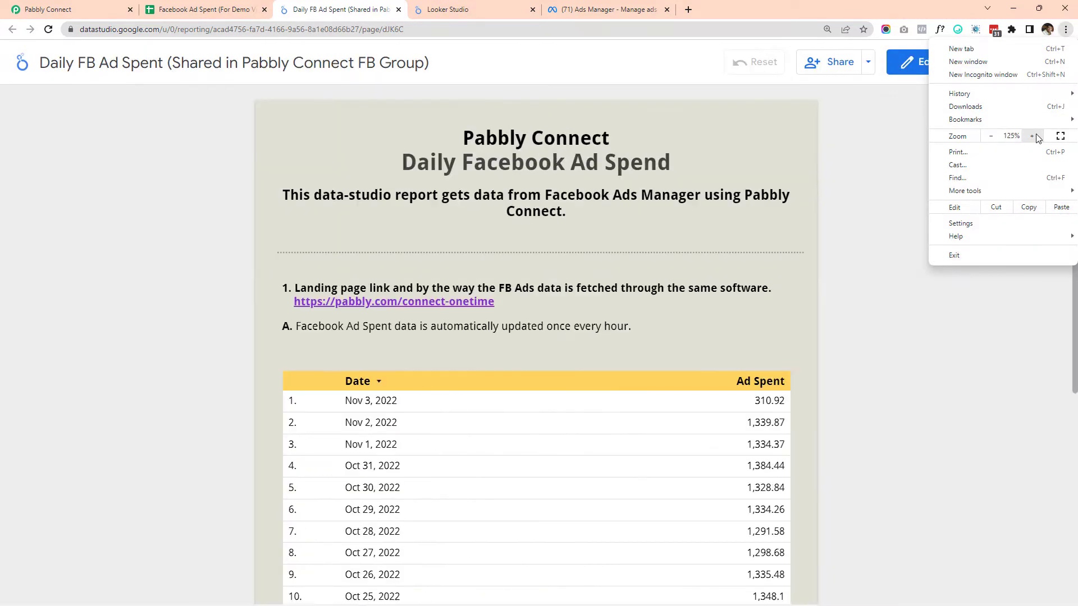
{"action": "left_click", "coordinate": [949, 458]}
Read the report's description and scroll through the daily Ad Spent table starting Nov 3, 2022.
{"action": "scroll", "coordinate": [939, 280], "scroll_direction": "down", "scroll_amount": 1}
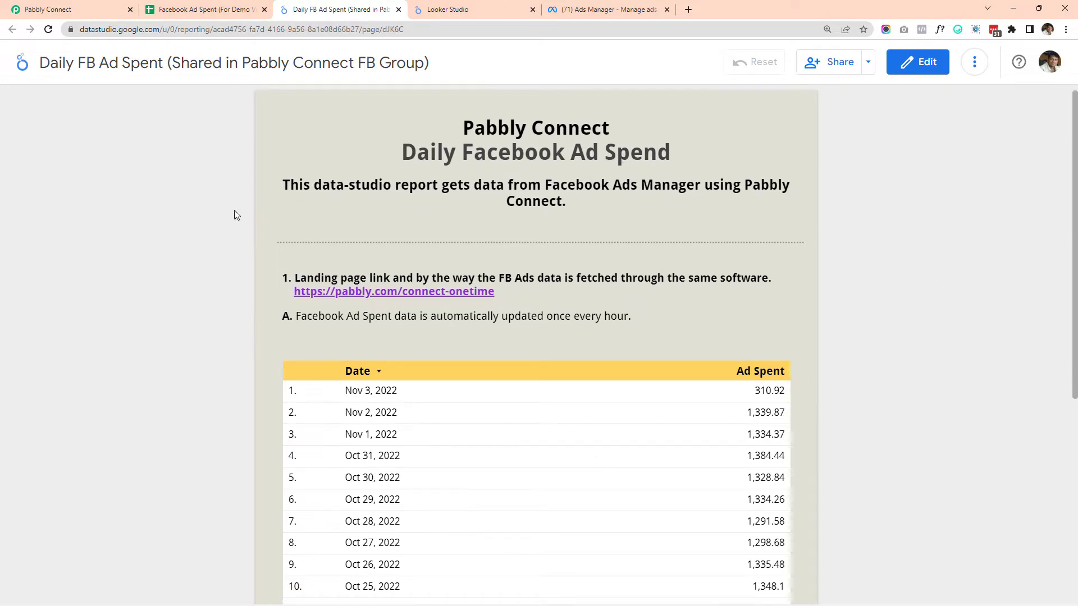
{"action": "left_click_drag", "start_coordinate": [282, 186], "coordinate": [770, 210]}
{"action": "left_click", "coordinate": [592, 211]}
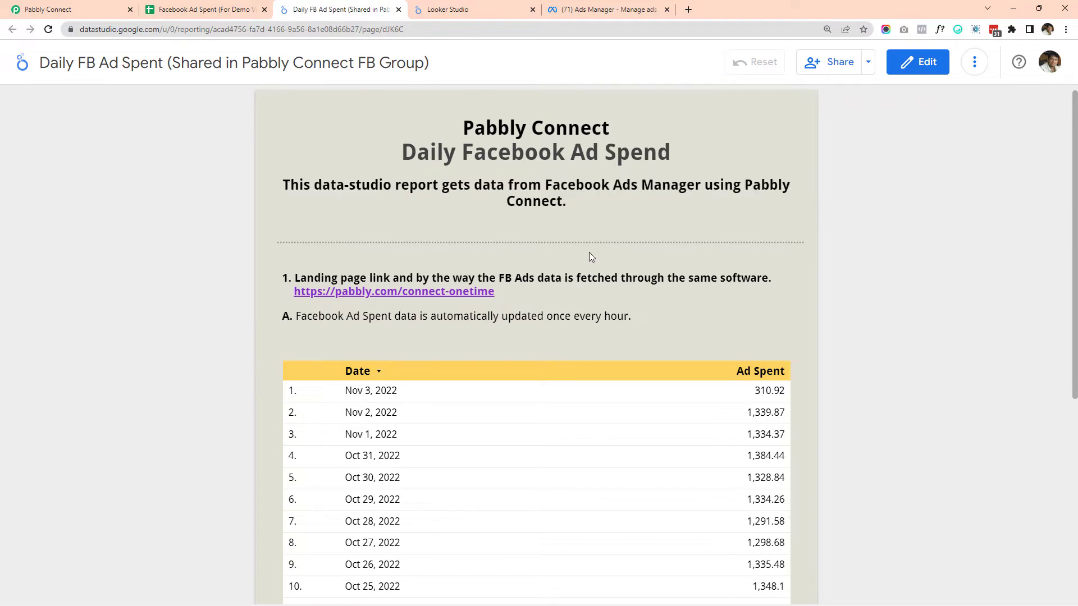
{"action": "scroll", "coordinate": [588, 251], "scroll_direction": "down", "scroll_amount": 2}
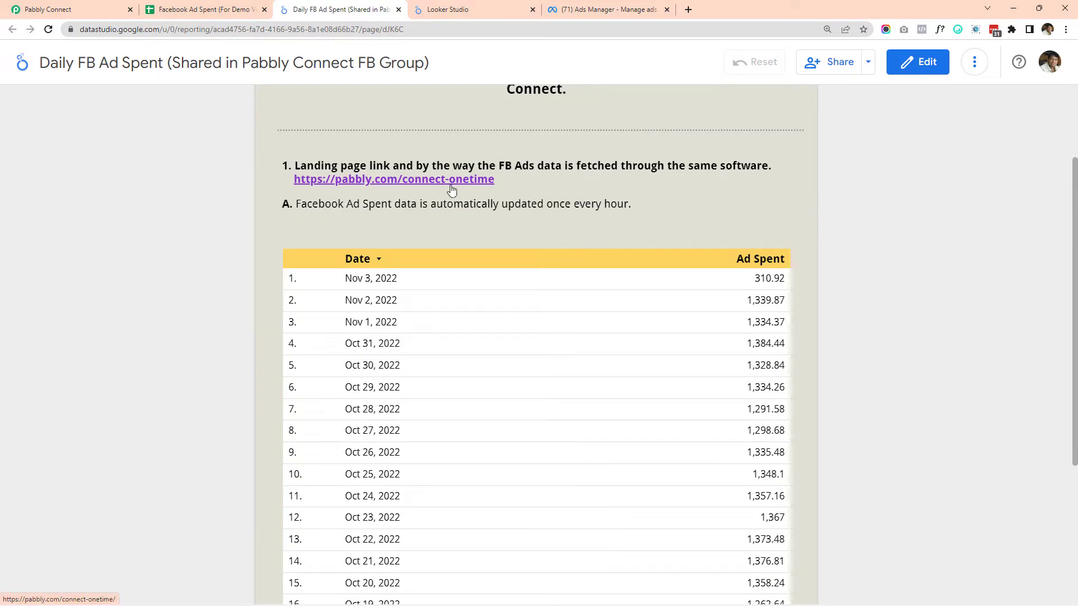
{"action": "scroll", "coordinate": [450, 190], "scroll_direction": "down", "scroll_amount": 2}
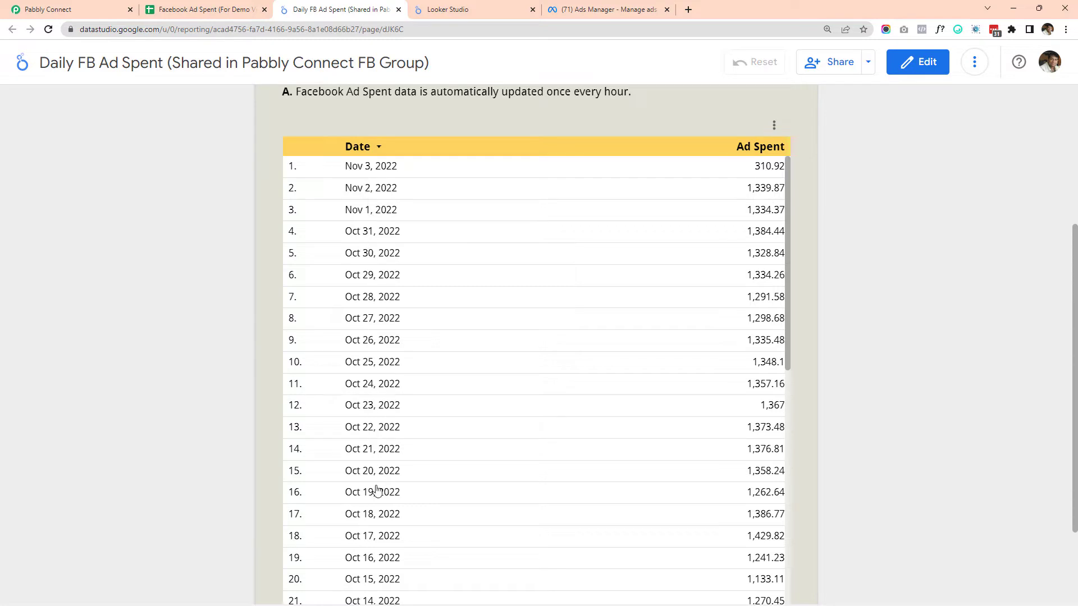
{"action": "scroll", "coordinate": [398, 407], "scroll_direction": "up", "scroll_amount": 3}
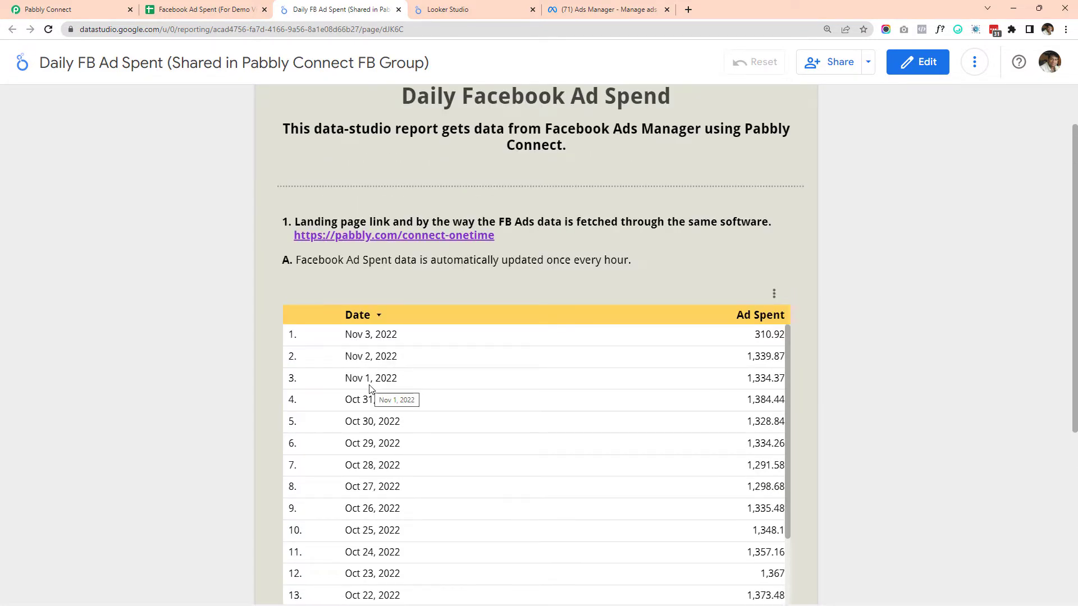
{"action": "left_click", "coordinate": [202, 9]}
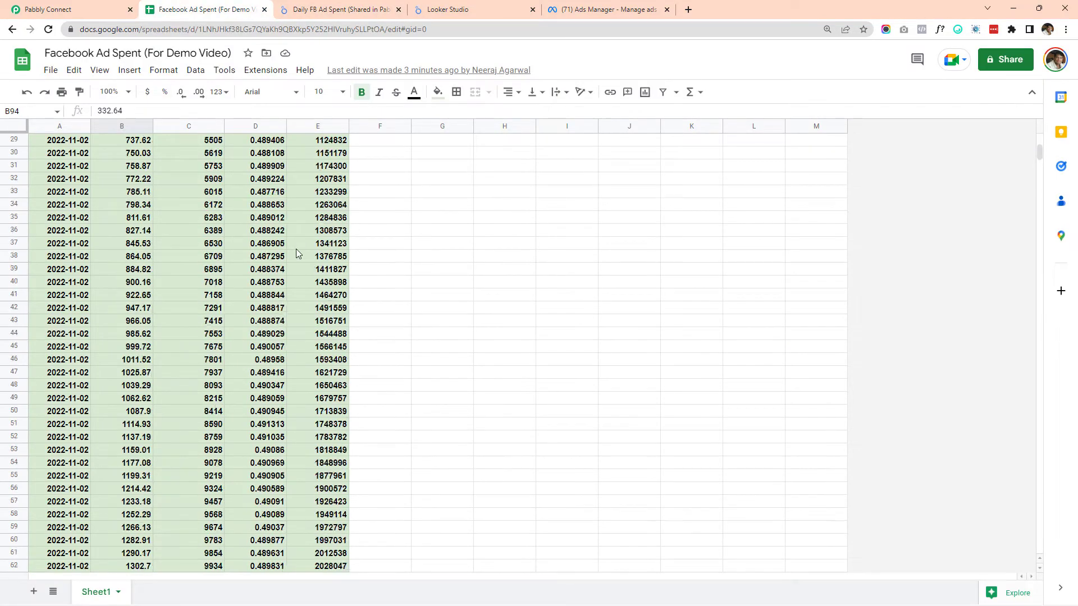
{"action": "key", "text": "ctrl+Tab"}
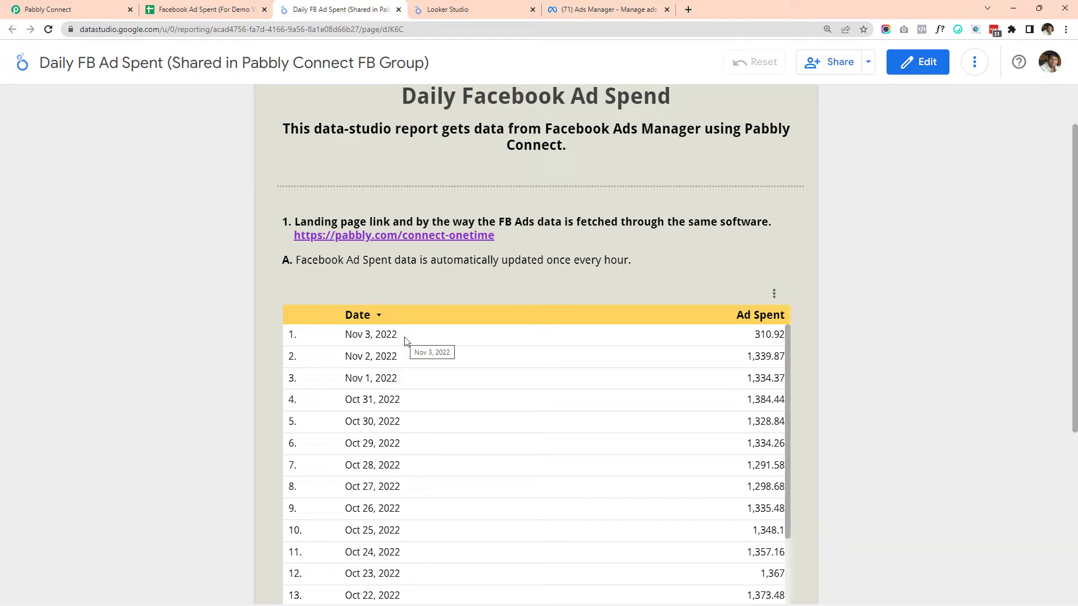
{"action": "left_click", "coordinate": [191, 5]}
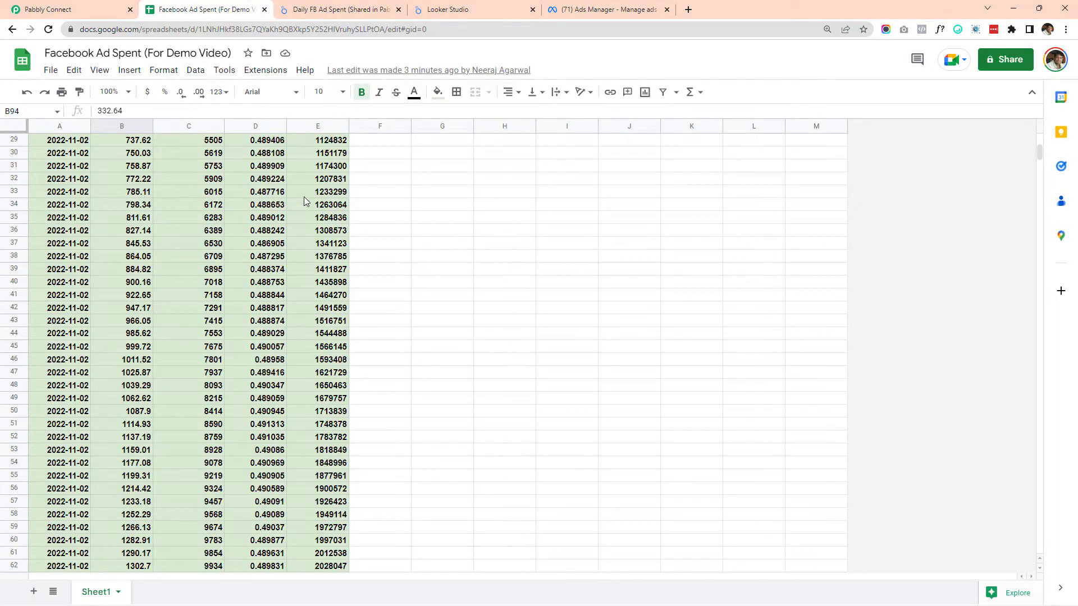
{"action": "scroll", "coordinate": [298, 260], "scroll_direction": "up", "scroll_amount": 10}
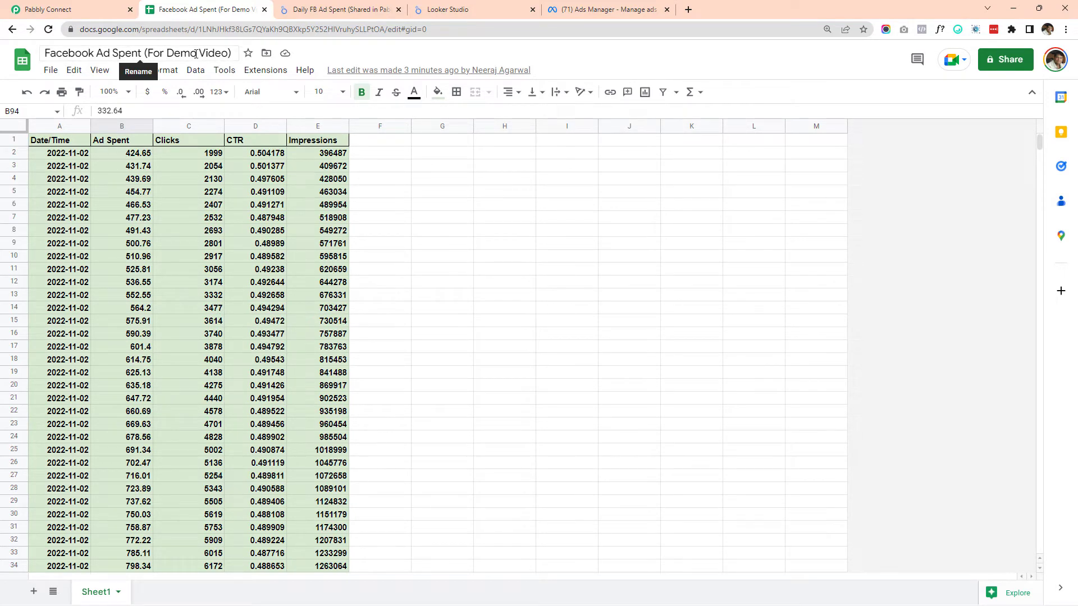
{"action": "left_click", "coordinate": [381, 5]}
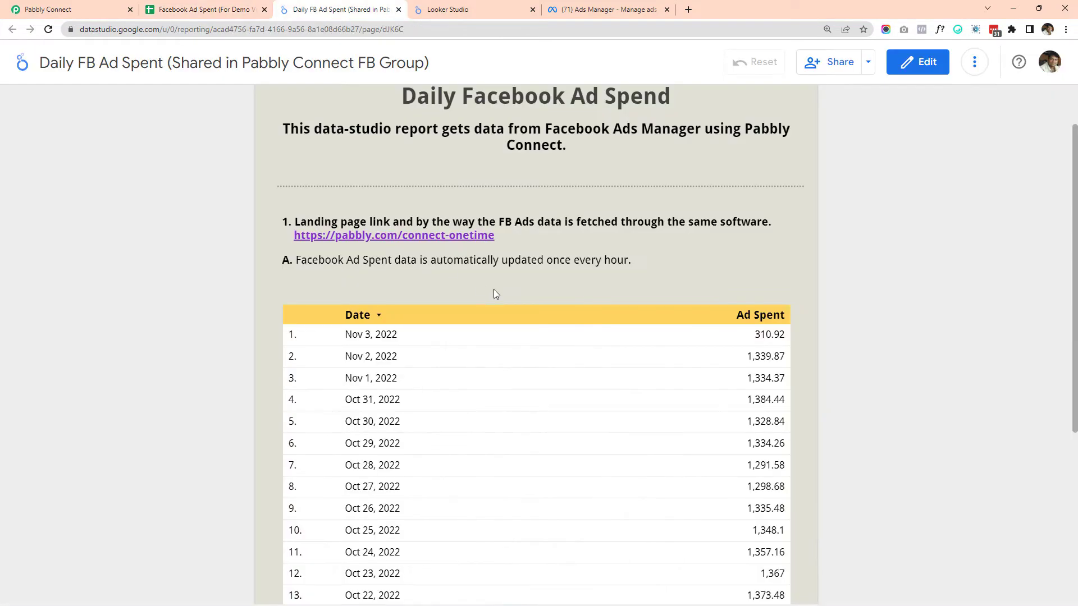
{"action": "scroll", "coordinate": [494, 288], "scroll_direction": "up", "scroll_amount": 1}
{"action": "left_click", "coordinate": [259, 15]}
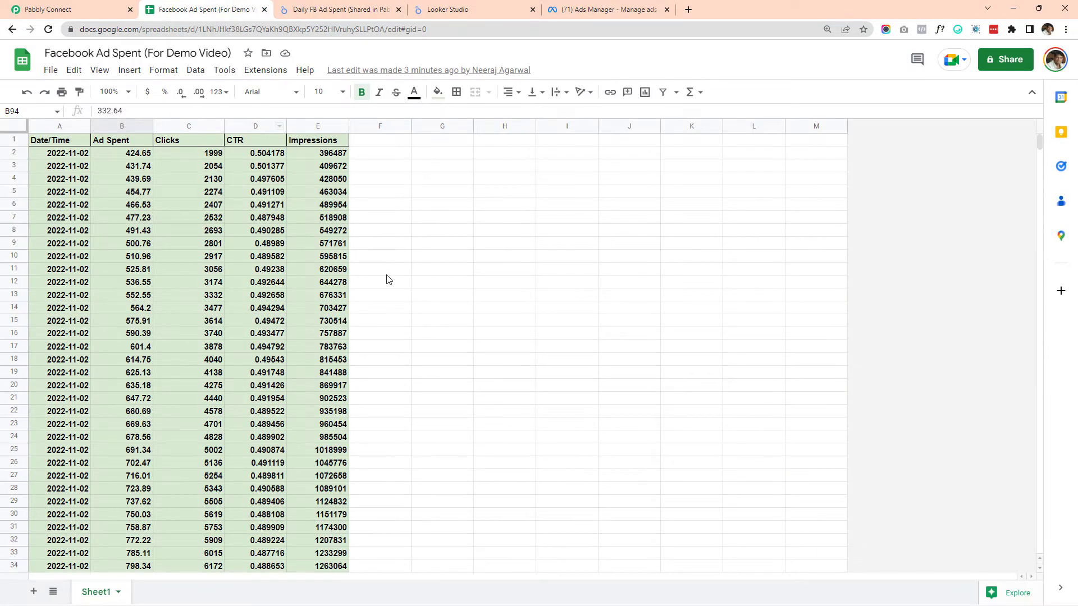
{"action": "left_click", "coordinate": [326, 6]}
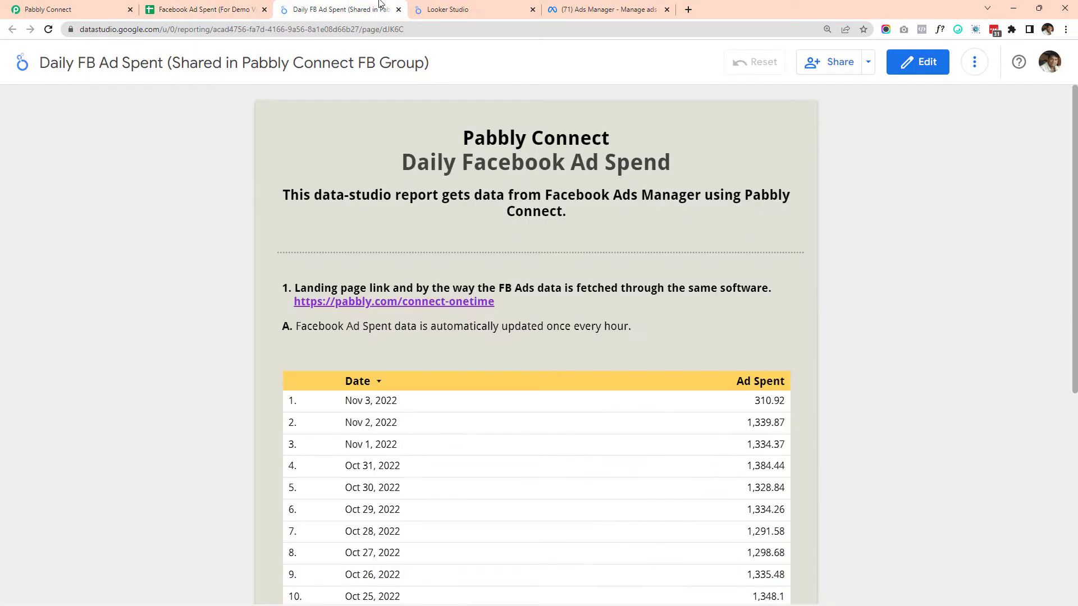
From the Looker Studio home, use Create > Report to open a blank Untitled Report.
{"action": "left_click", "coordinate": [456, 6]}
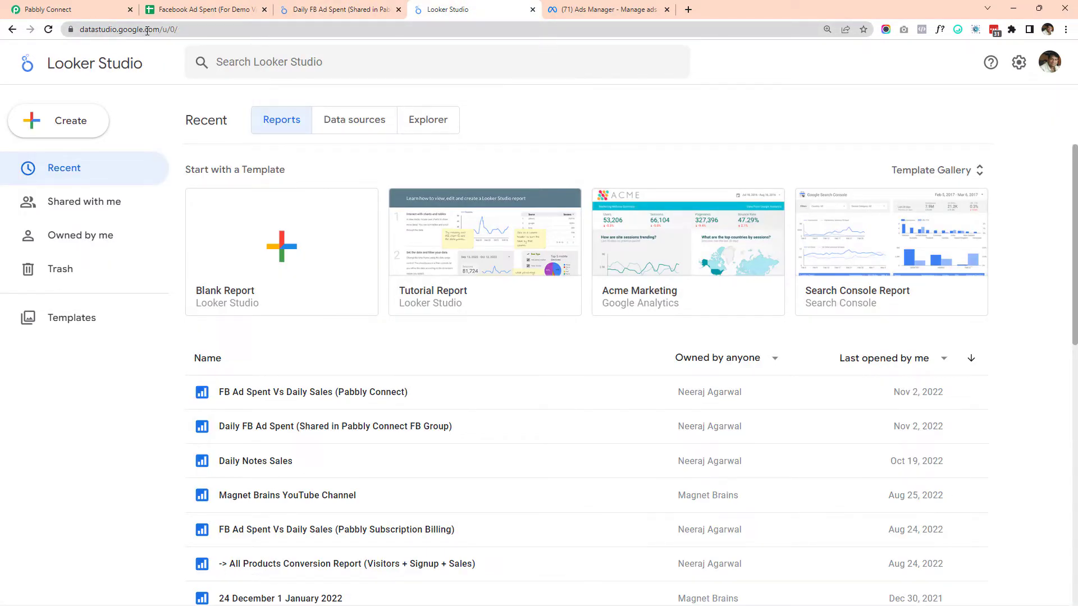
{"action": "left_click", "coordinate": [71, 128]}
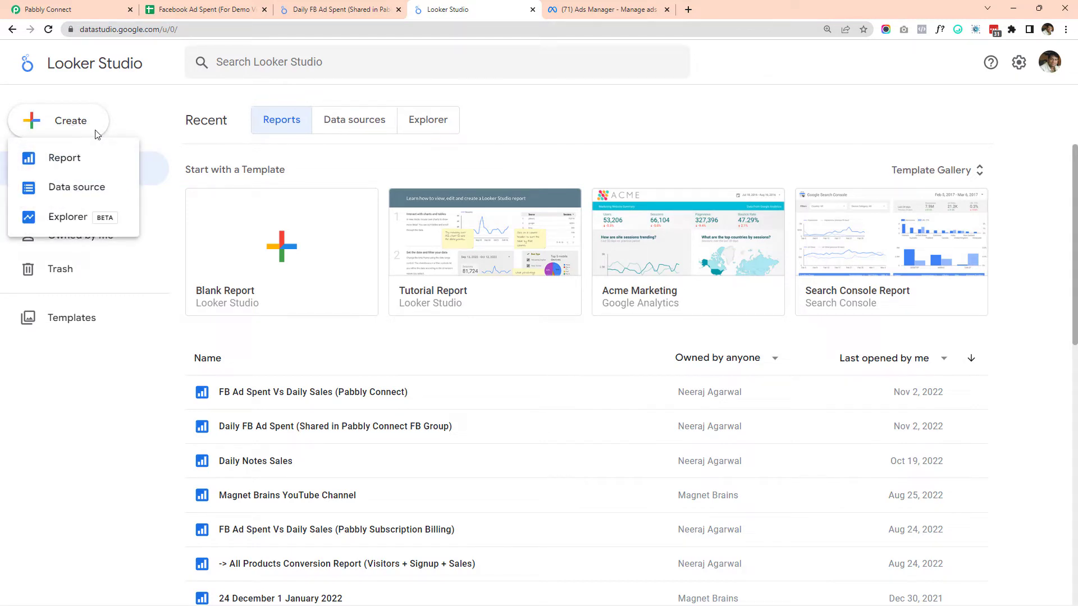
{"action": "left_click", "coordinate": [76, 166]}
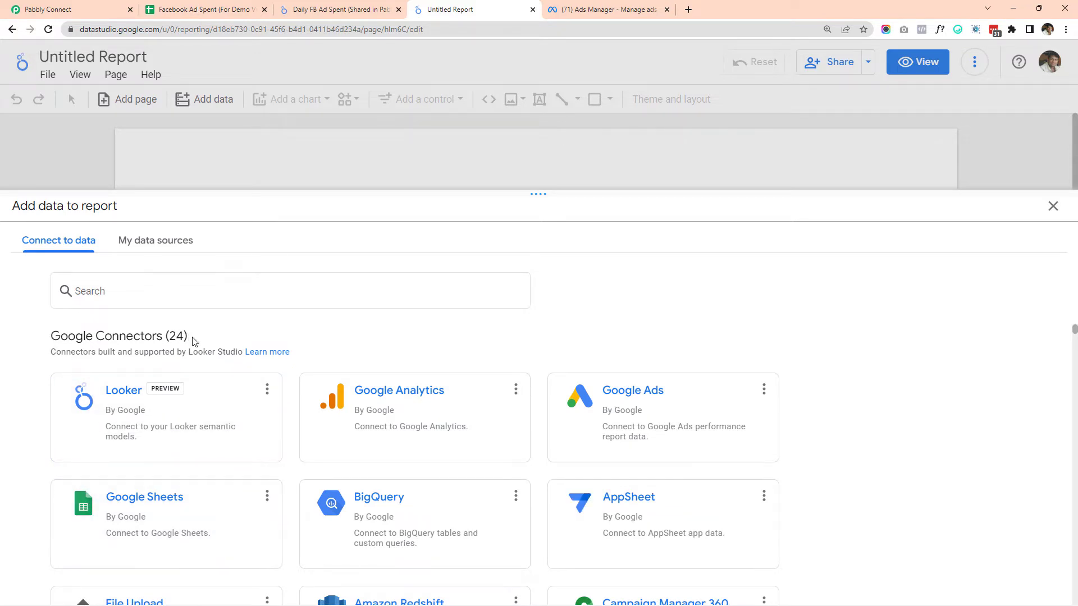
Choose the Google Sheets connector with the 'Facebook Ad Spent (For Demo Video)' spreadsheet and its Sheet1.
{"action": "left_click", "coordinate": [175, 506]}
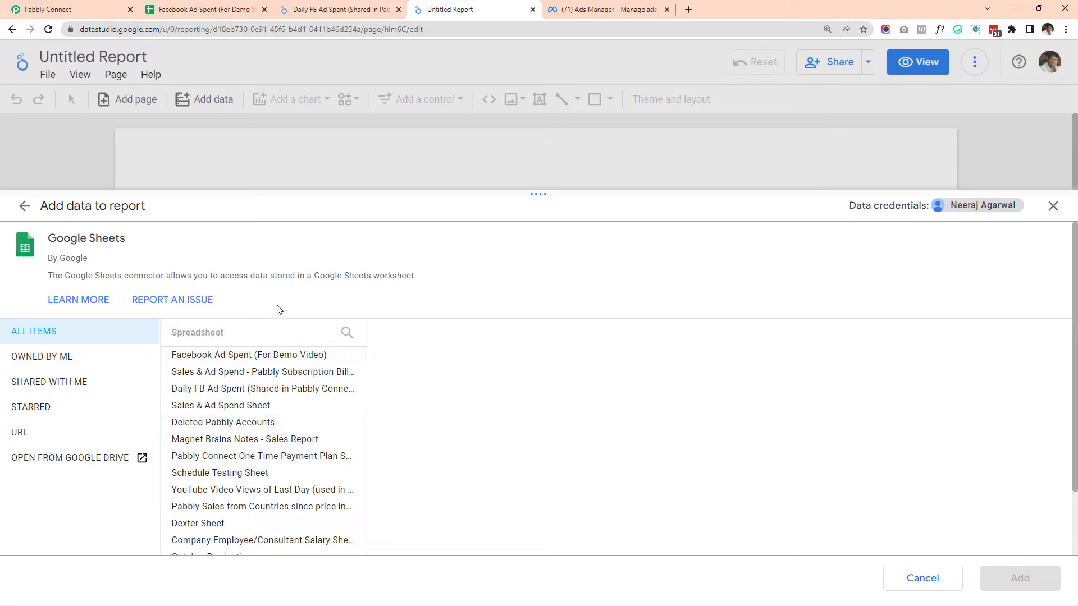
{"action": "left_click", "coordinate": [251, 356]}
{"action": "left_click", "coordinate": [234, 5]}
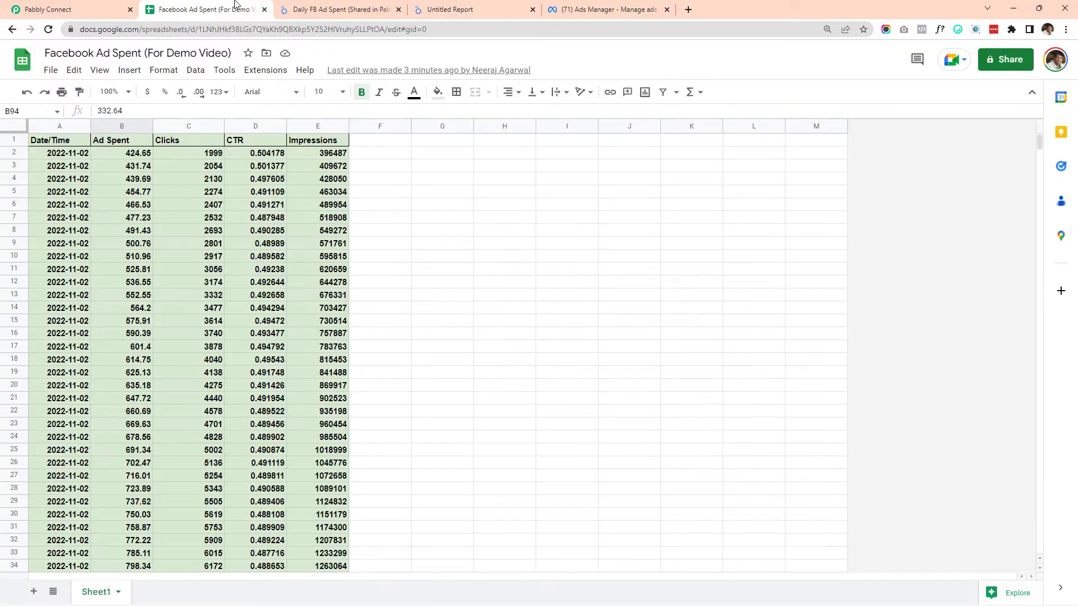
{"action": "left_click", "coordinate": [488, 7]}
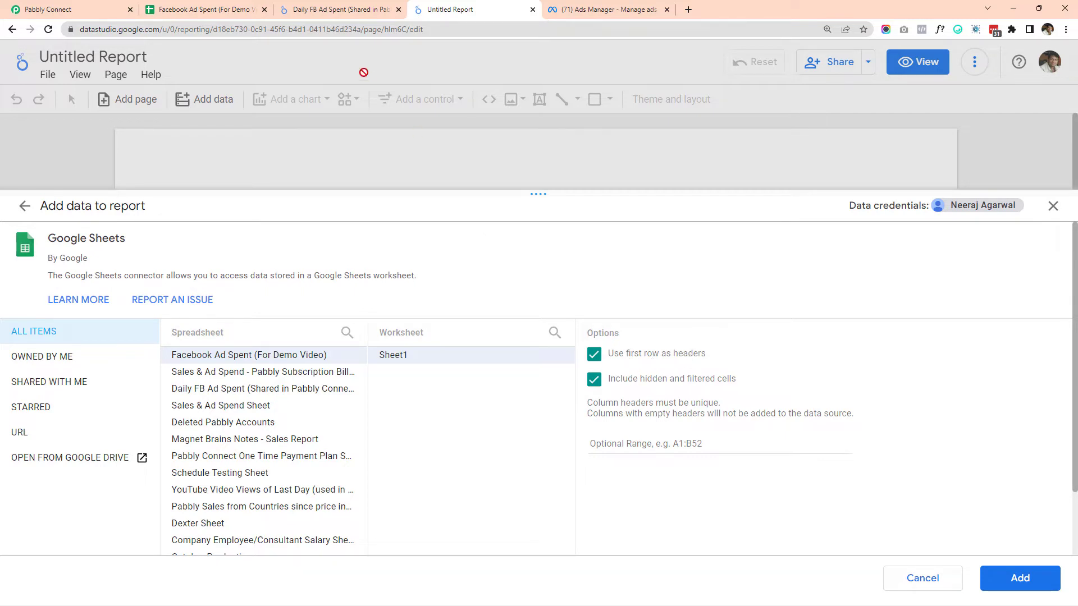
Check the sheet's A1:E1 headers, then add Sheet1 to the report and confirm with ADD TO REPORT.
{"action": "left_click", "coordinate": [217, 8]}
{"action": "left_click_drag", "start_coordinate": [56, 140], "coordinate": [345, 150]}
{"action": "left_click", "coordinate": [455, 5]}
{"action": "left_click", "coordinate": [1032, 586]}
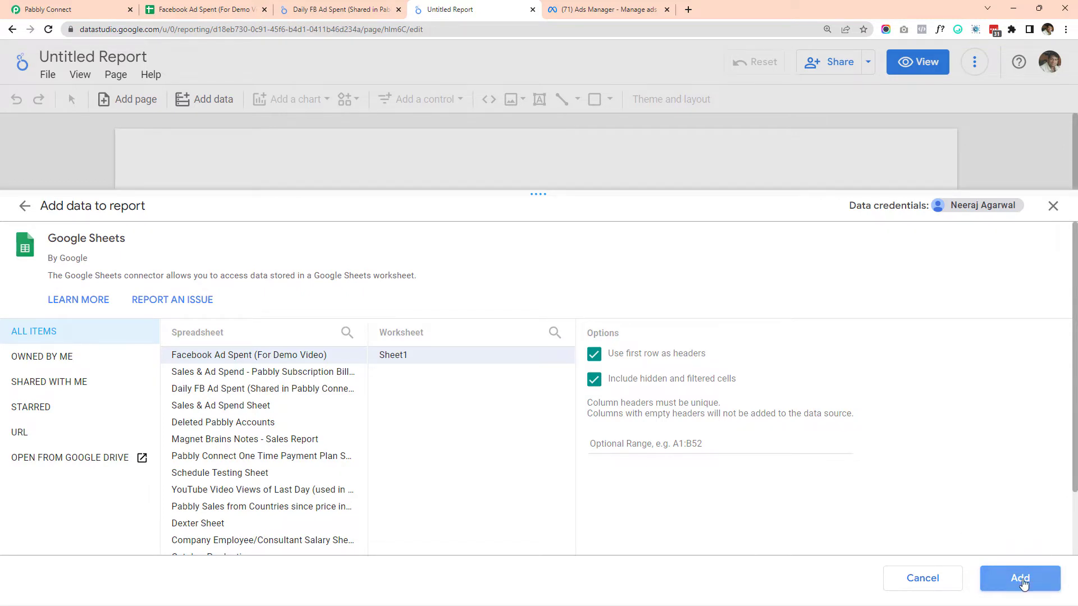
{"action": "left_click", "coordinate": [993, 583]}
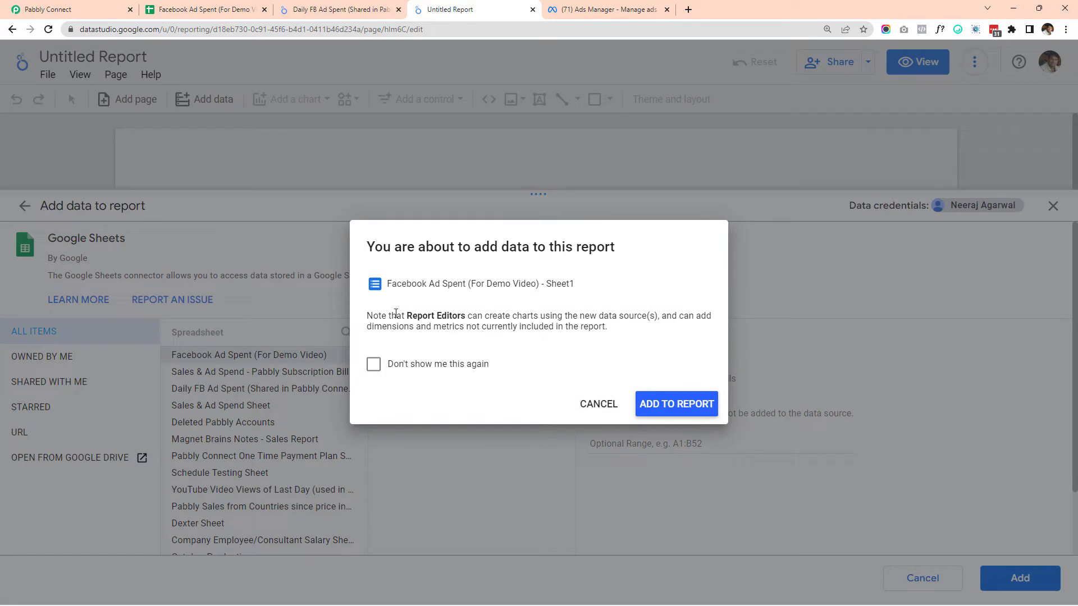
{"action": "left_click_drag", "start_coordinate": [384, 315], "coordinate": [554, 327]}
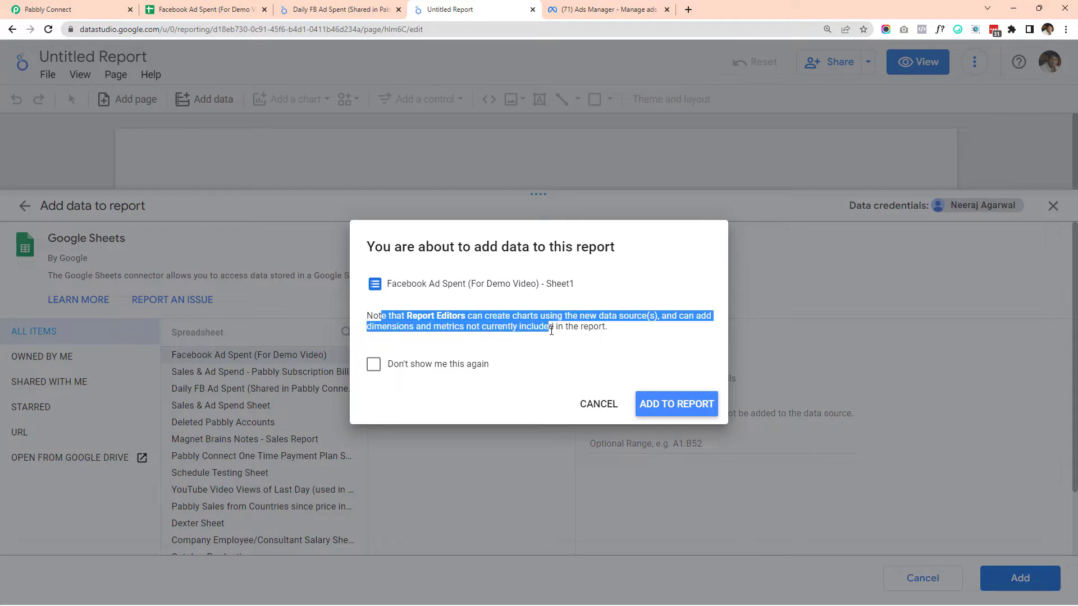
{"action": "left_click", "coordinate": [557, 331]}
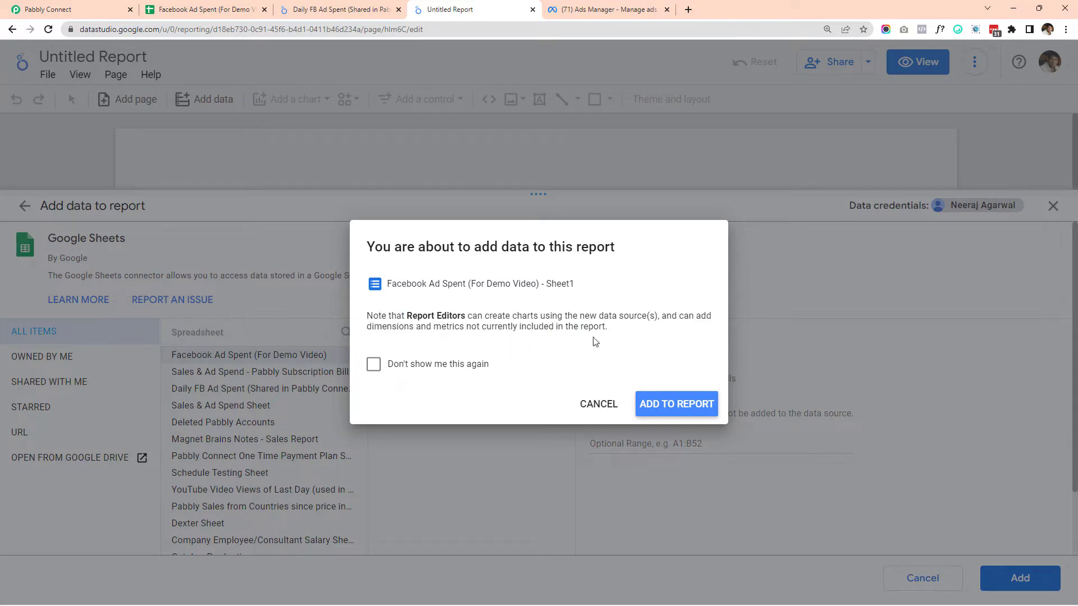
{"action": "left_click", "coordinate": [677, 404]}
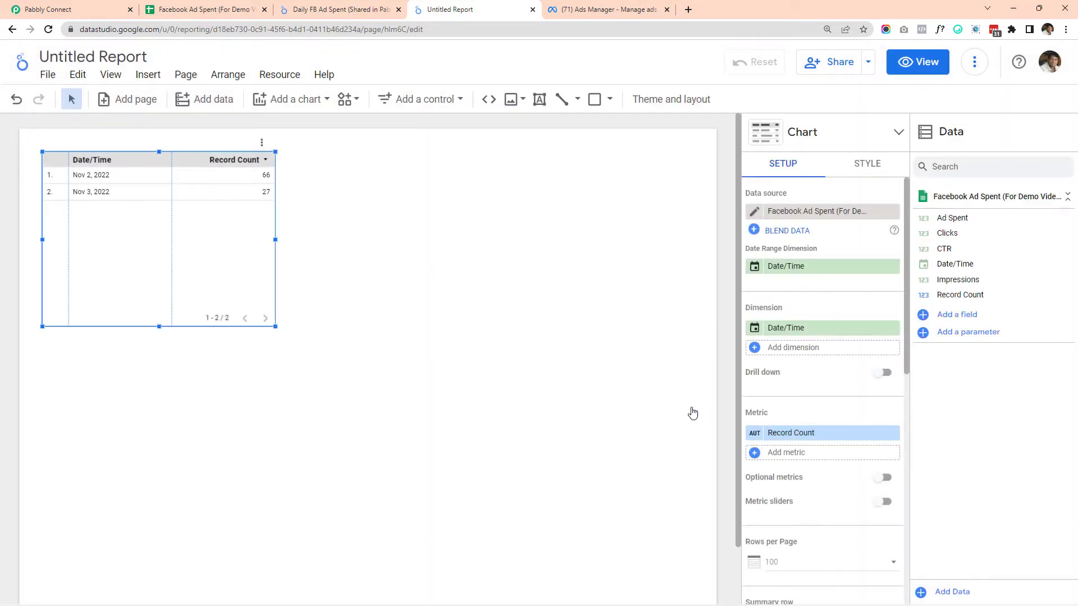
Stretch the Date/Time and Record Count table across the report canvas, then return to the spreadsheet.
{"action": "left_click_drag", "start_coordinate": [275, 327], "coordinate": [673, 473]}
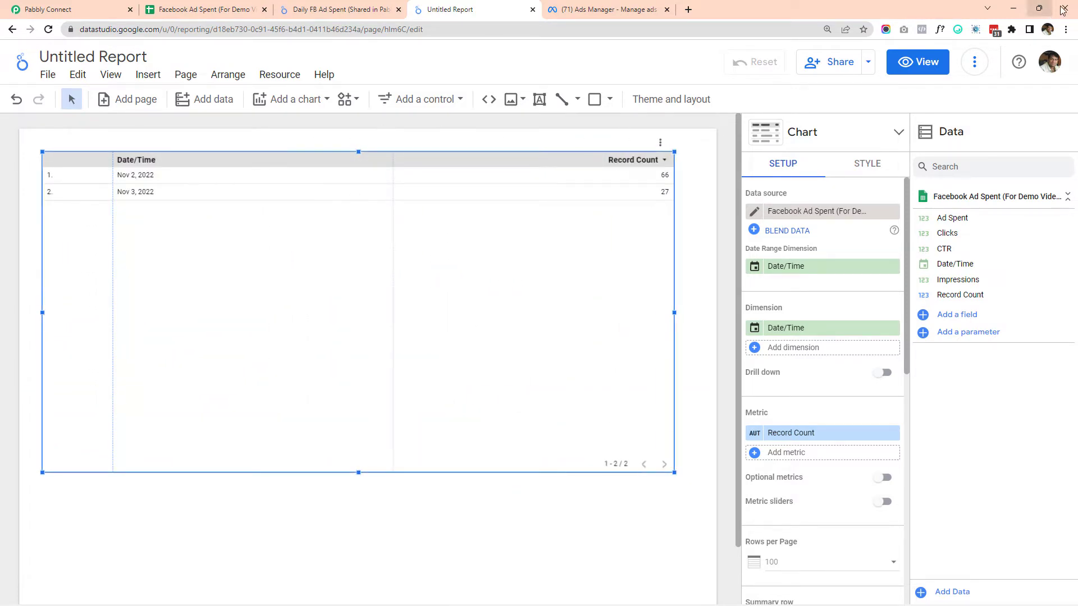
{"action": "left_click", "coordinate": [1066, 29]}
{"action": "left_click", "coordinate": [420, 5]}
Select the Clicks values C2:C67 and switch the status-bar summary to Count Numbers, showing 66.
{"action": "left_click", "coordinate": [198, 12]}
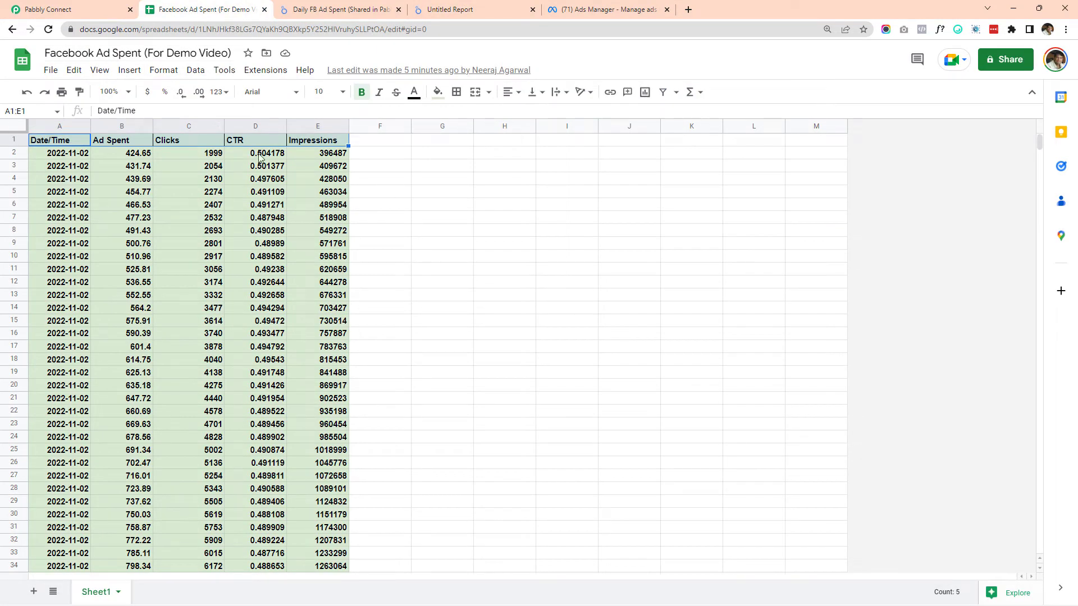
{"action": "left_click_drag", "start_coordinate": [191, 153], "coordinate": [218, 412]}
{"action": "scroll", "coordinate": [211, 382], "scroll_direction": "up", "scroll_amount": 10}
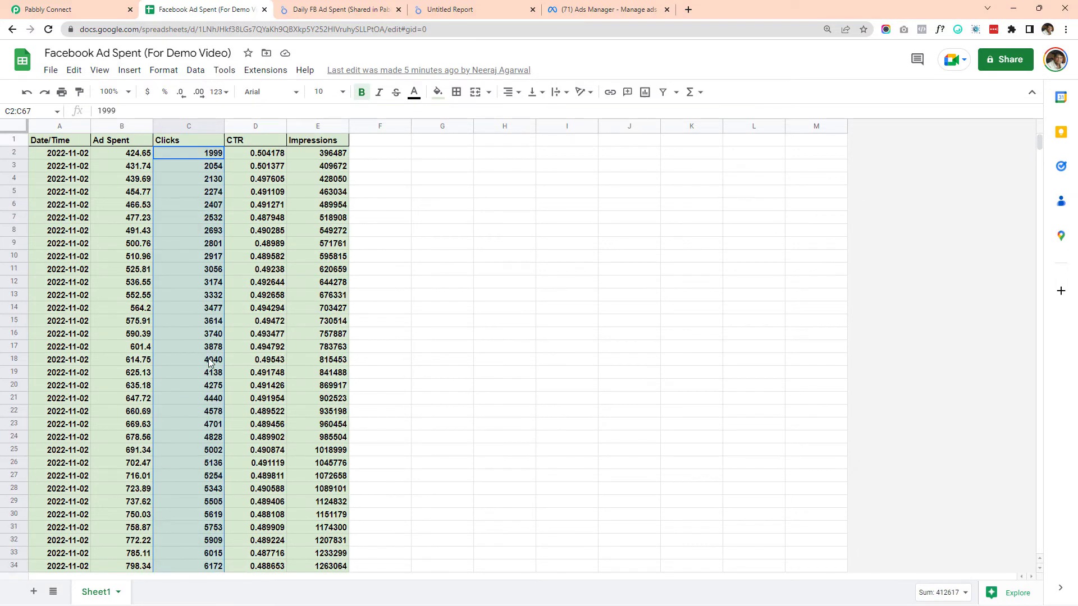
{"action": "scroll", "coordinate": [201, 160], "scroll_direction": "down", "scroll_amount": 15}
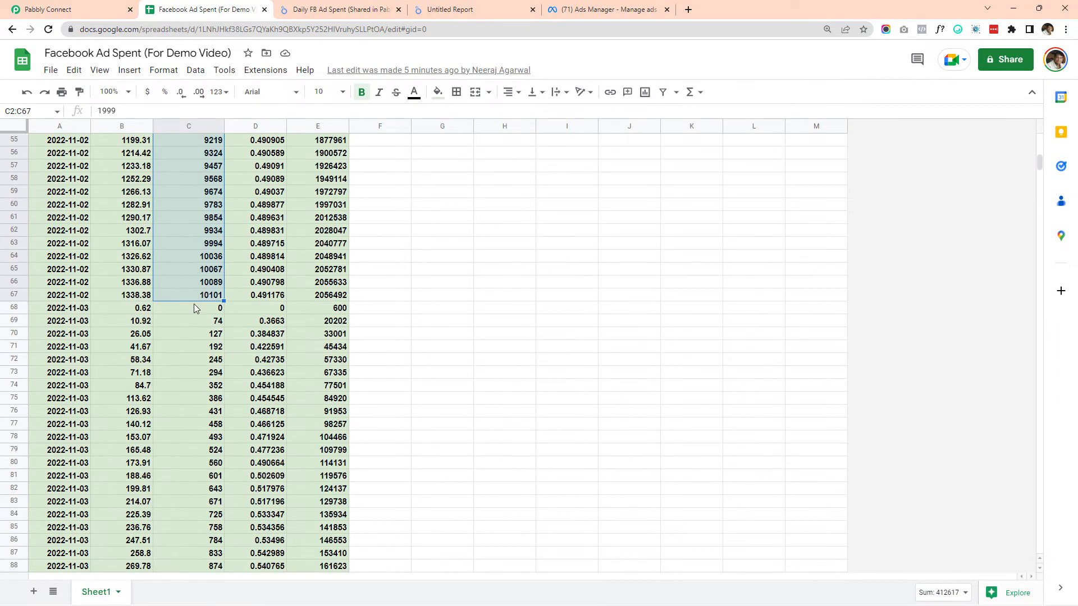
{"action": "left_click", "coordinate": [942, 594]}
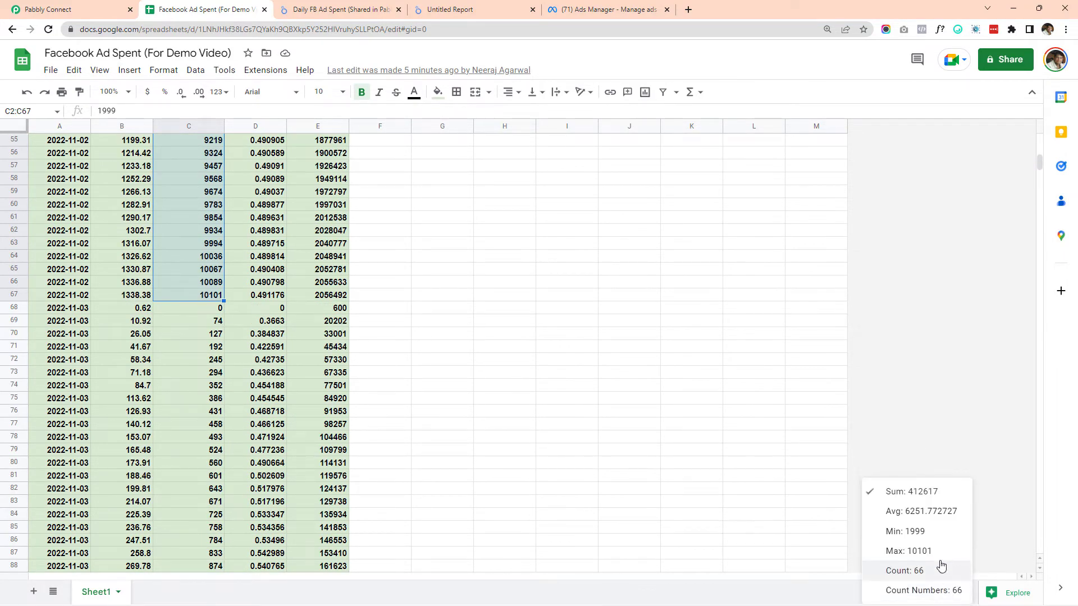
{"action": "left_click", "coordinate": [935, 587]}
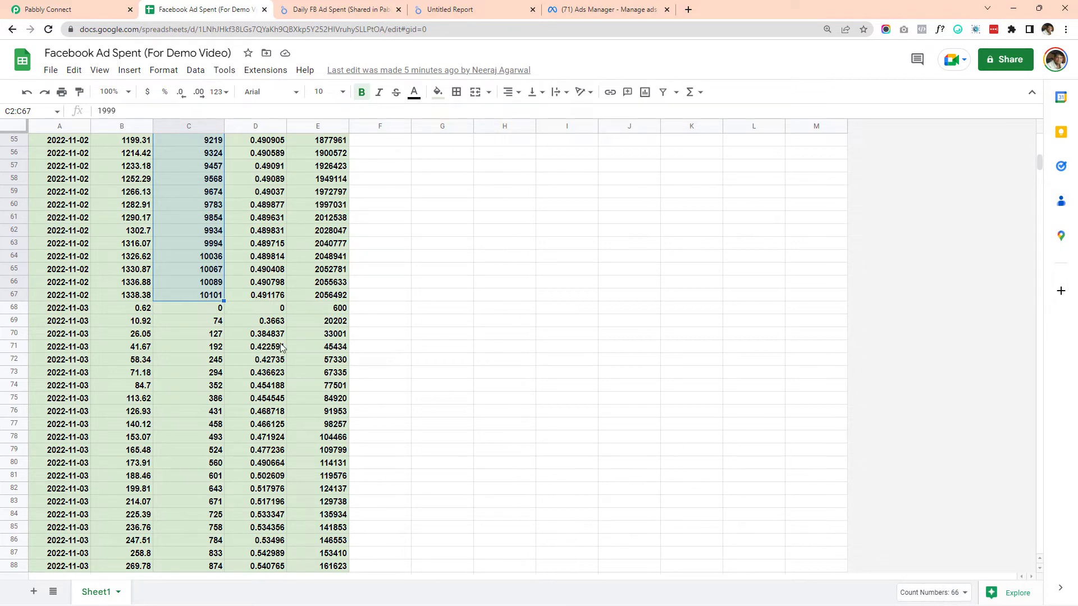
{"action": "scroll", "coordinate": [137, 334], "scroll_direction": "up", "scroll_amount": 12}
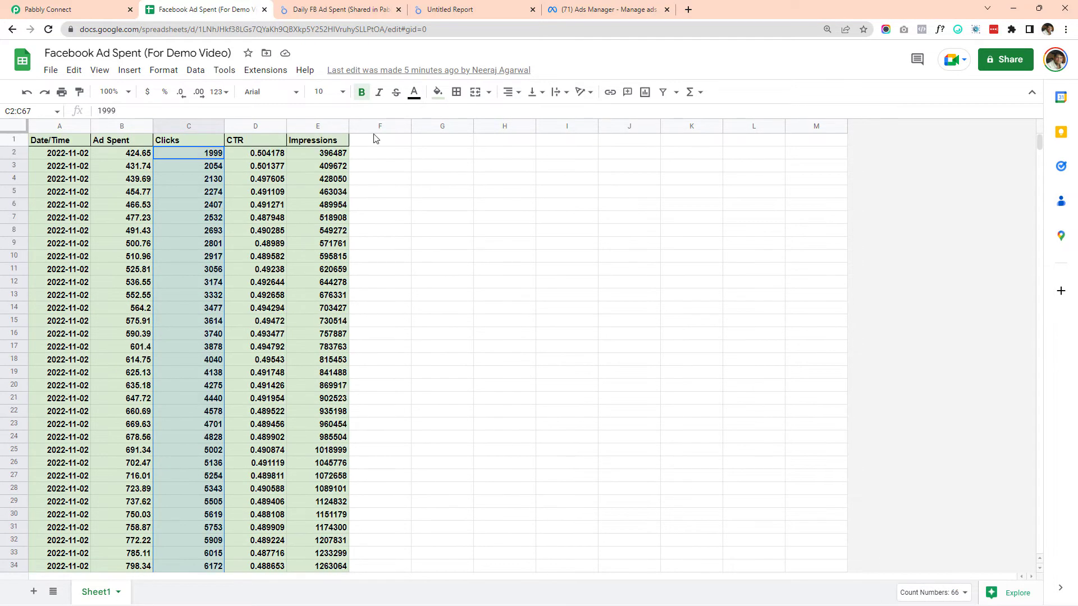
{"action": "left_click", "coordinate": [344, 13]}
Close the Daily FB Ad Spent report tab and go back to the Facebook Ad Spent spreadsheet.
{"action": "left_click", "coordinate": [463, 10]}
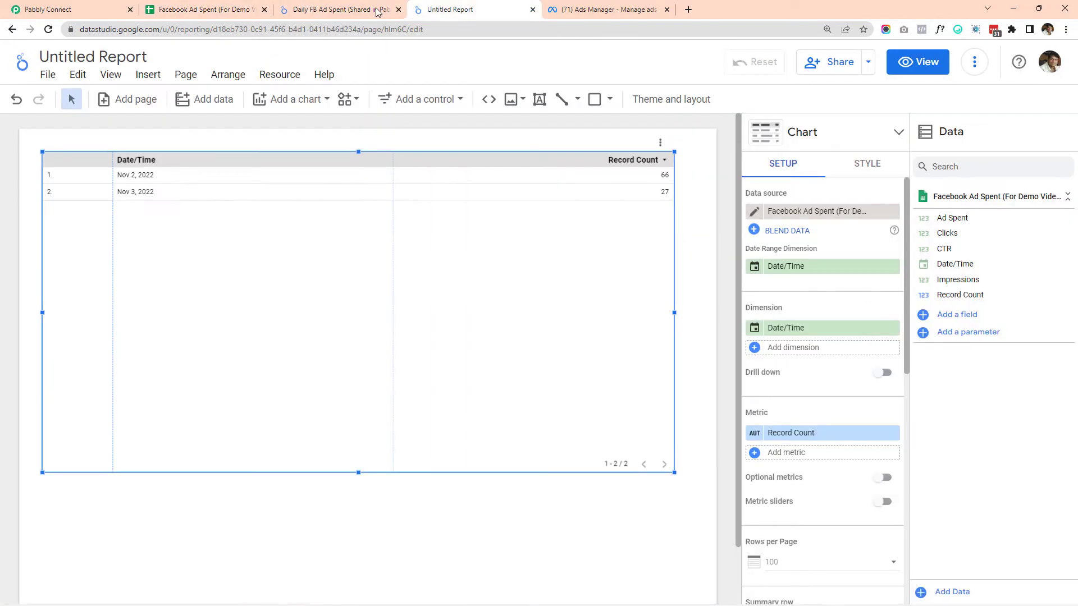
{"action": "left_click", "coordinate": [399, 9]}
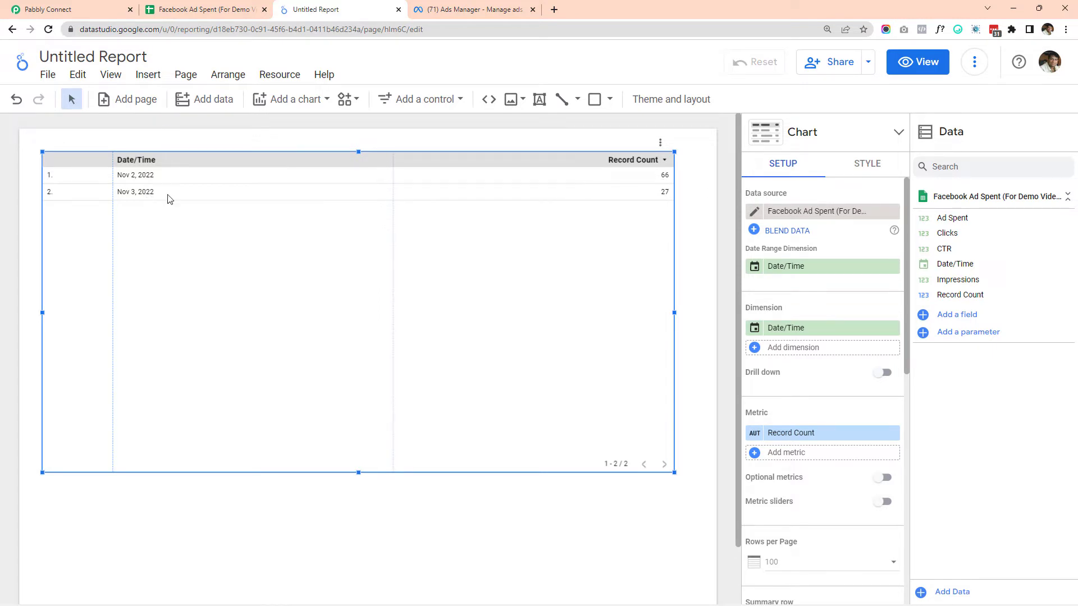
{"action": "left_click", "coordinate": [195, 12]}
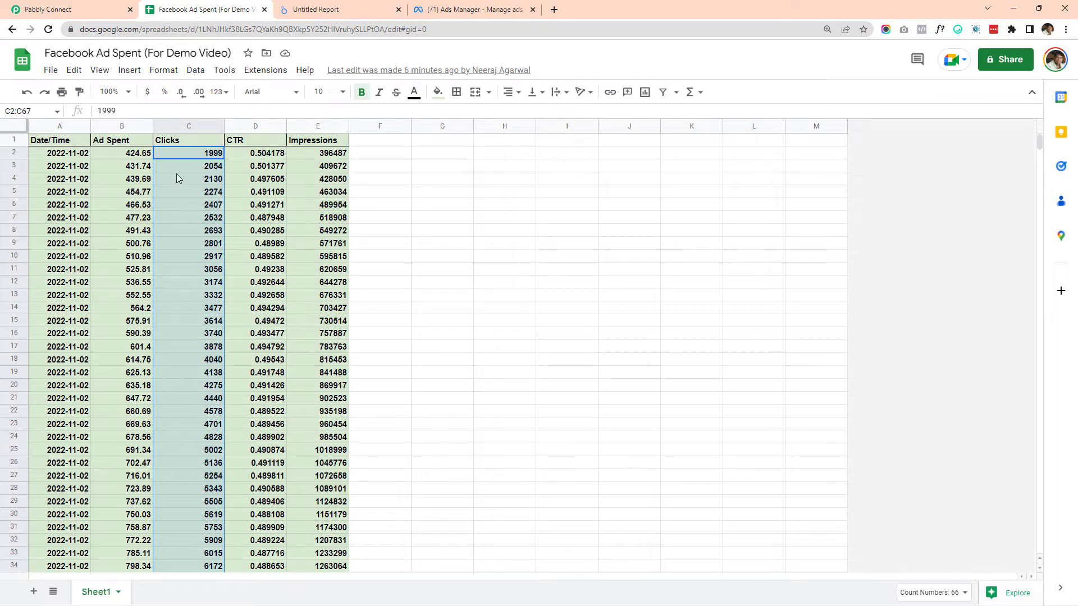
Scroll through the 2022-11-02 Ad Spent values down to the last one.
{"action": "left_click", "coordinate": [141, 156]}
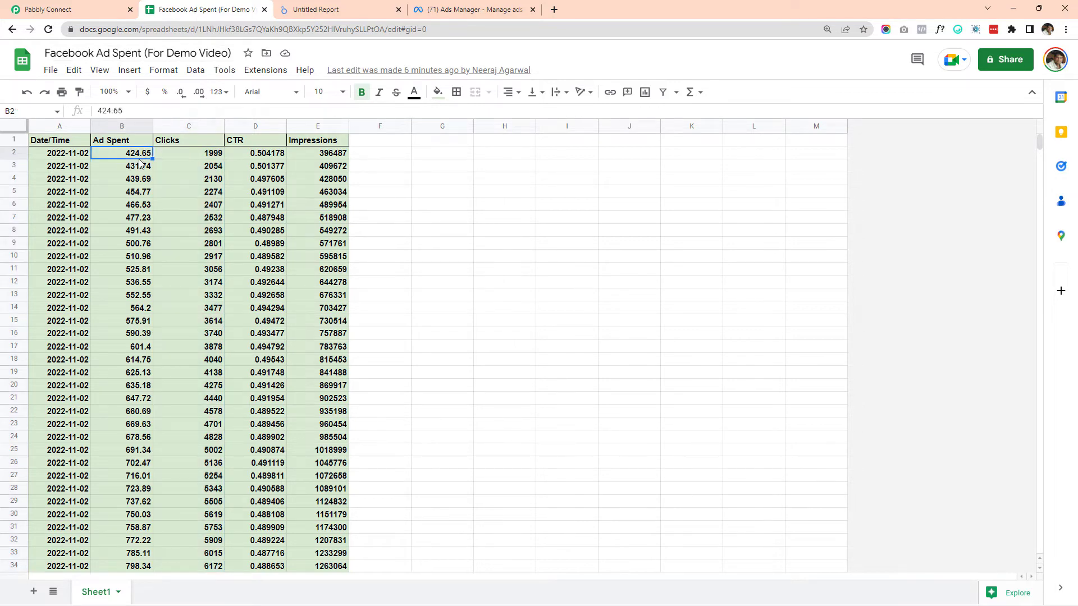
{"action": "scroll", "coordinate": [135, 250], "scroll_direction": "down", "scroll_amount": 10}
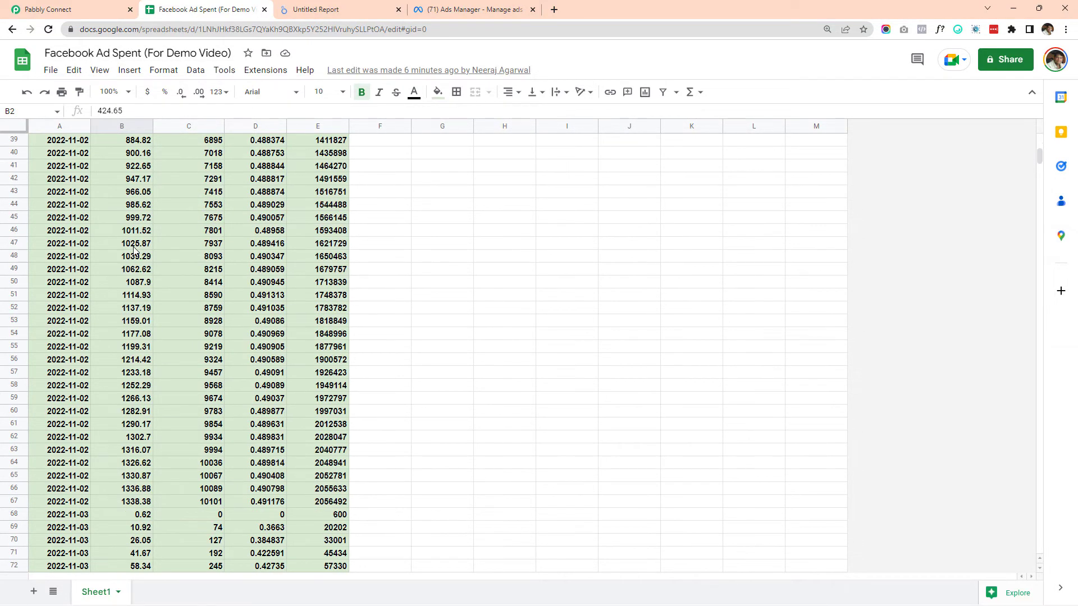
{"action": "scroll", "coordinate": [135, 250], "scroll_direction": "down", "scroll_amount": 3}
{"action": "left_click", "coordinate": [136, 375]}
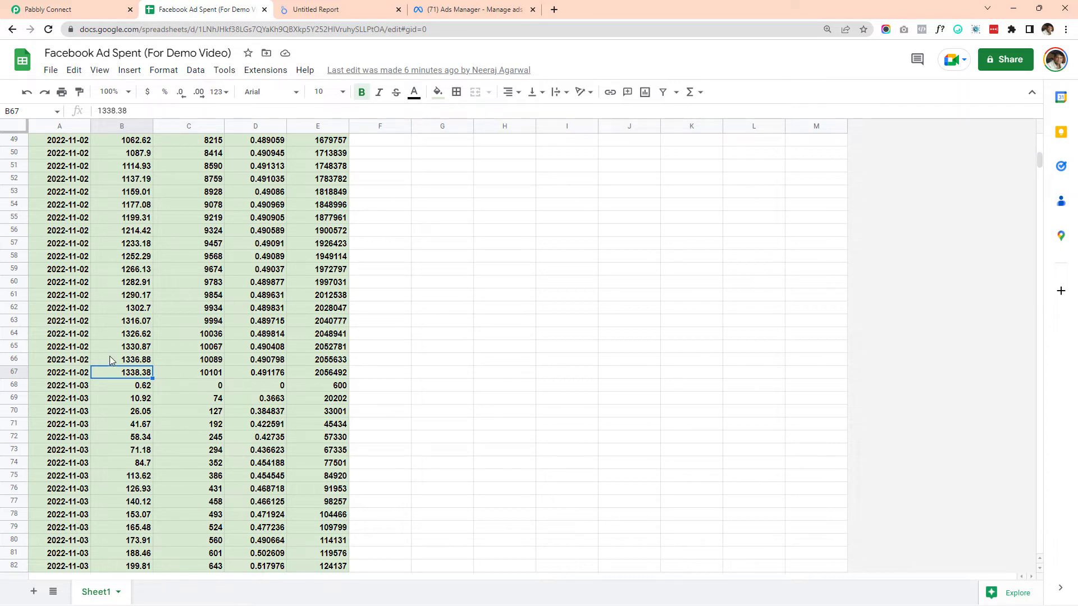
Select the 2022-11-03 Ad Spent cells B68:B94 to confirm a count of 27.
{"action": "scroll", "coordinate": [129, 359], "scroll_direction": "down", "scroll_amount": 2}
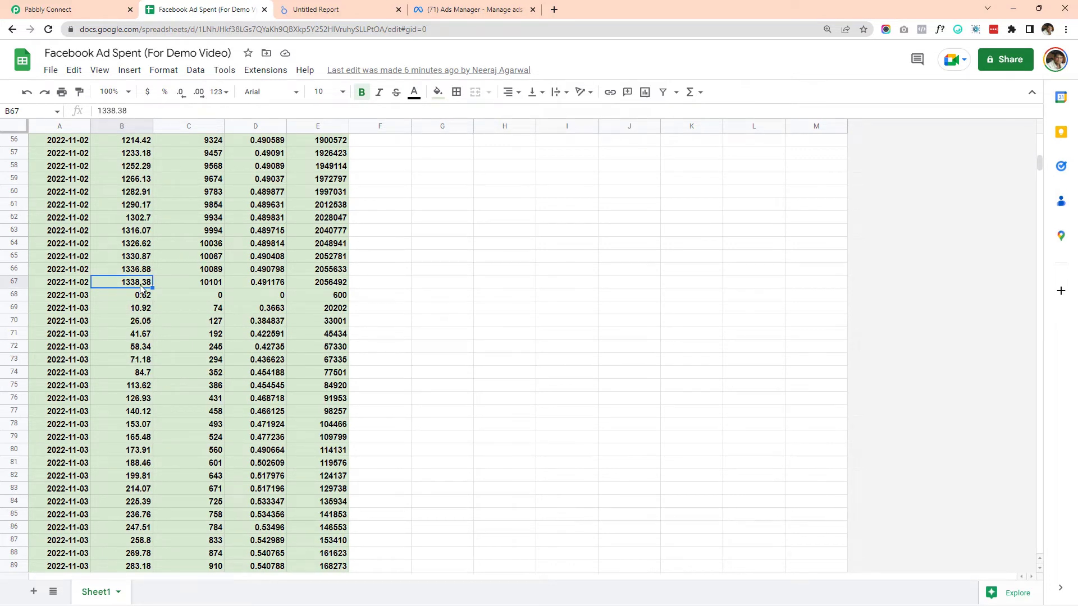
{"action": "scroll", "coordinate": [140, 288], "scroll_direction": "down", "scroll_amount": 3}
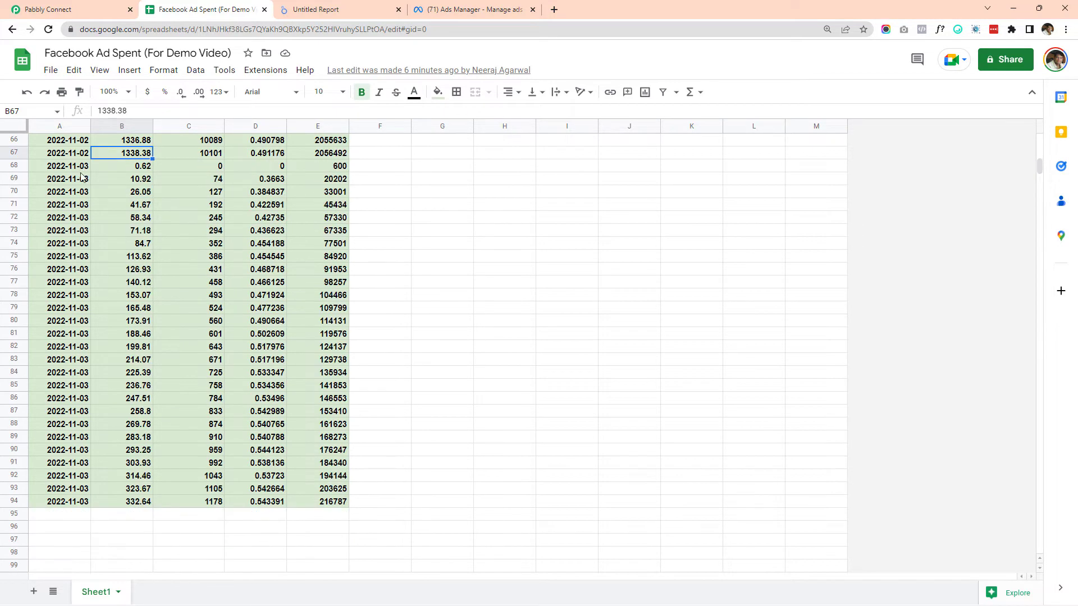
{"action": "left_click", "coordinate": [144, 167]}
{"action": "left_click_drag", "start_coordinate": [143, 169], "coordinate": [136, 505]}
{"action": "left_click", "coordinate": [137, 505]}
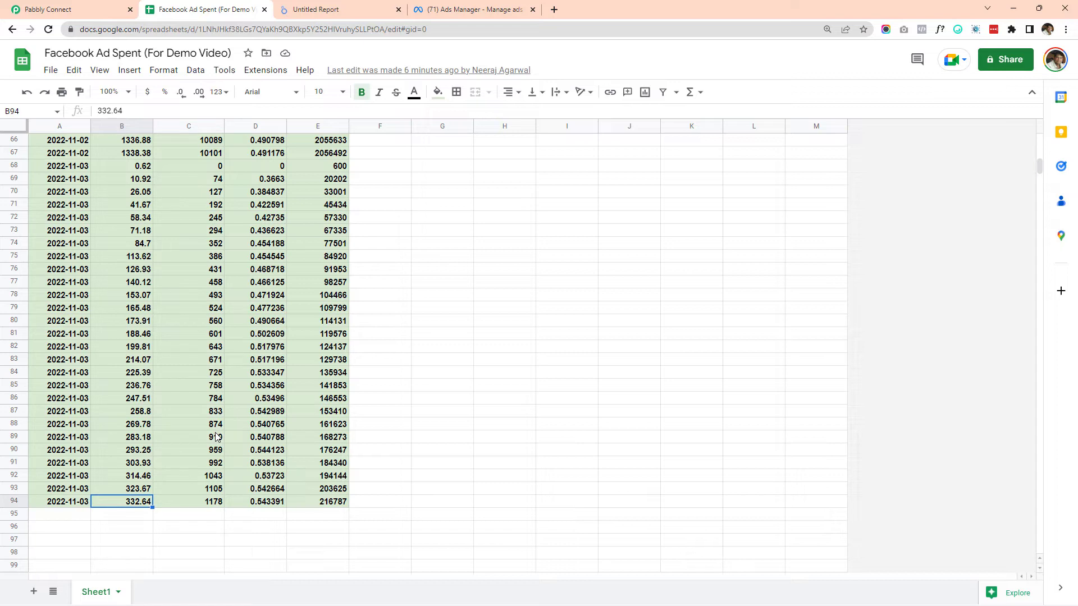
Return to the Untitled Report and select its Date/Time table chart.
{"action": "left_click", "coordinate": [329, 8]}
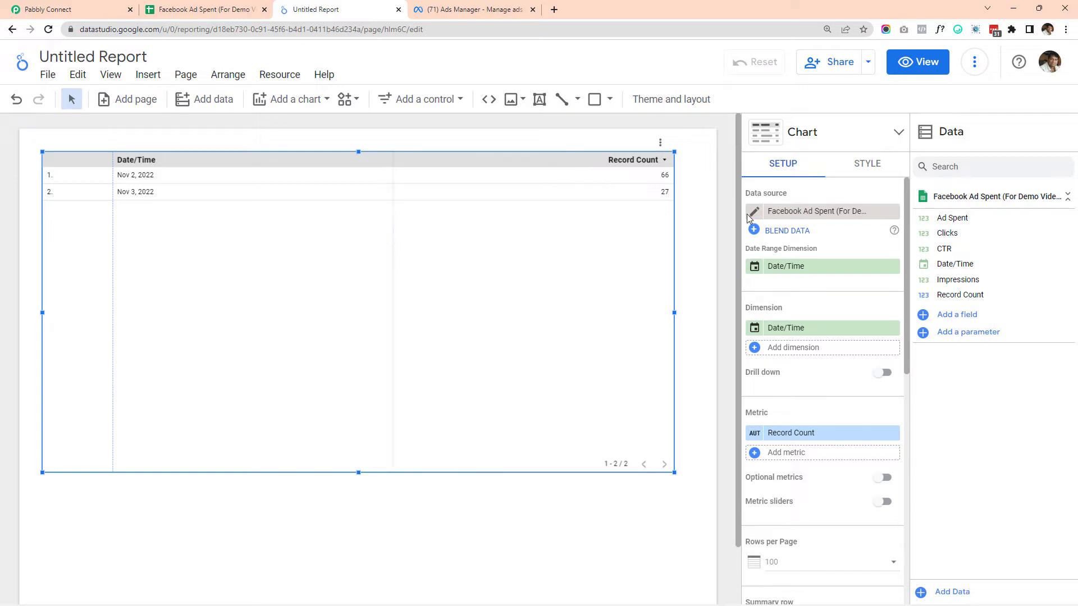
{"action": "left_click", "coordinate": [649, 545]}
{"action": "left_click", "coordinate": [537, 154]}
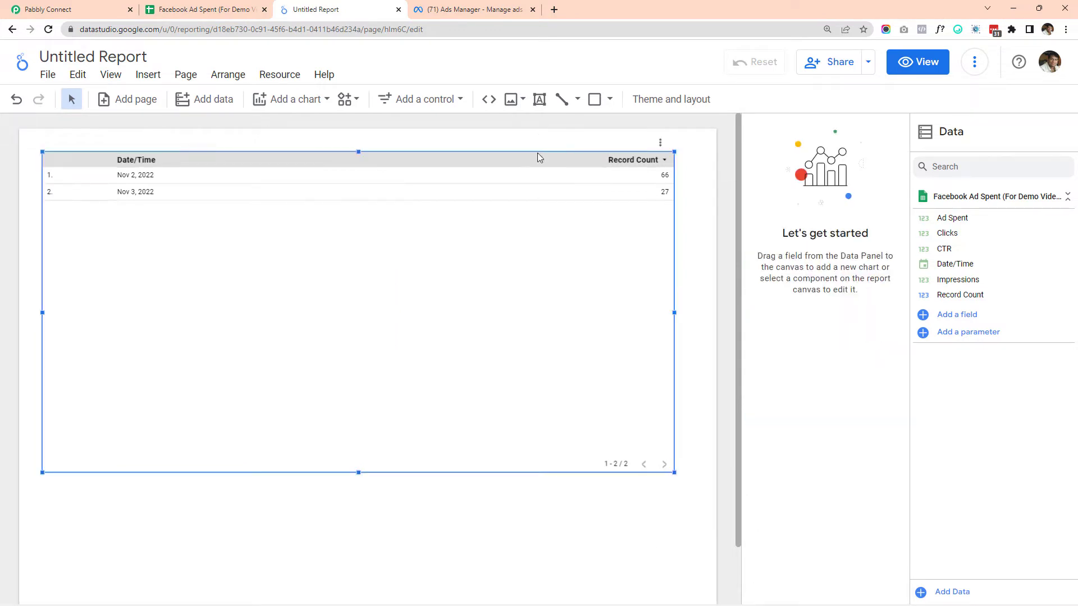
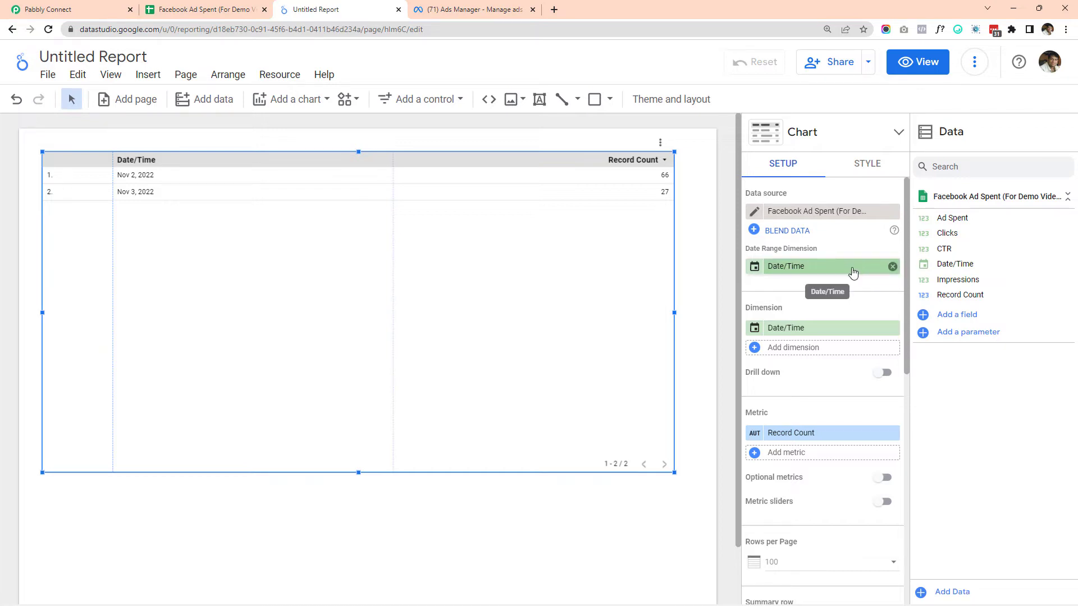
Replace the table's Record Count metric with the Ad Spent field.
{"action": "left_click_drag", "start_coordinate": [853, 273], "coordinate": [814, 266]}
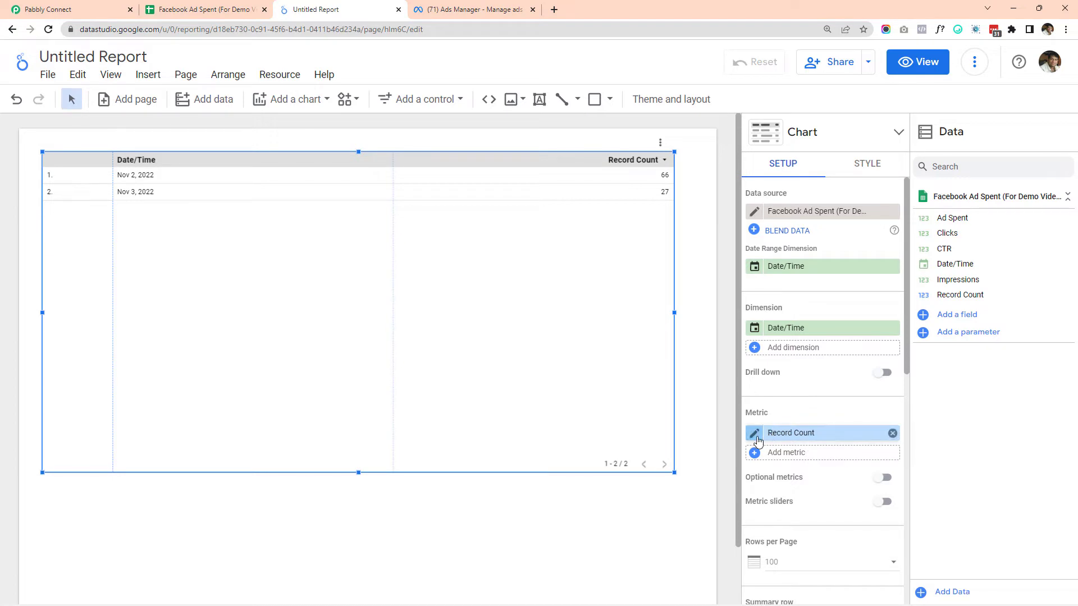
{"action": "left_click", "coordinate": [792, 434]}
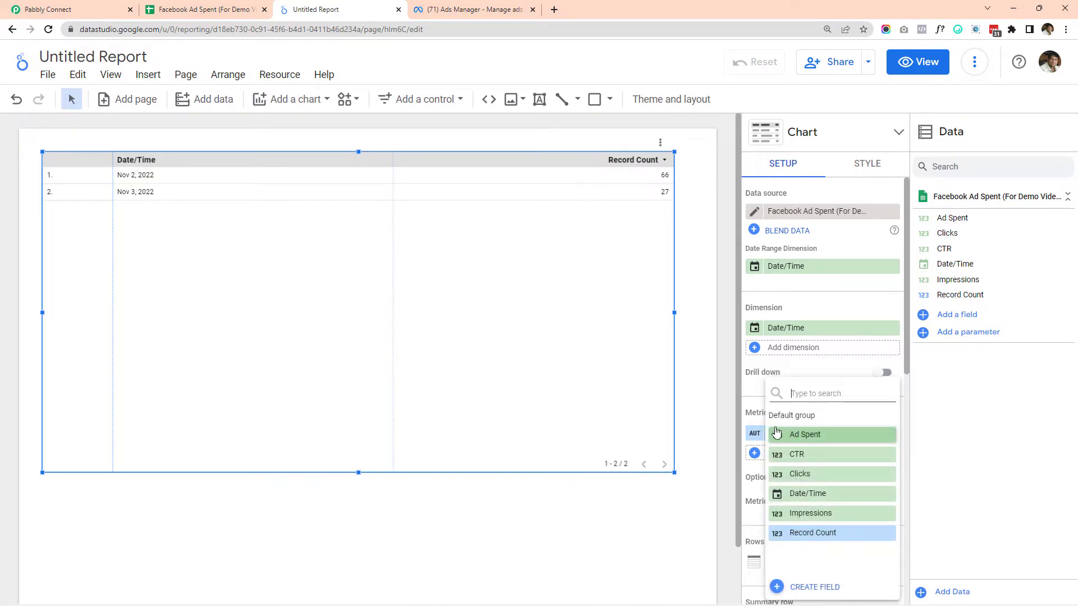
{"action": "left_click", "coordinate": [761, 420]}
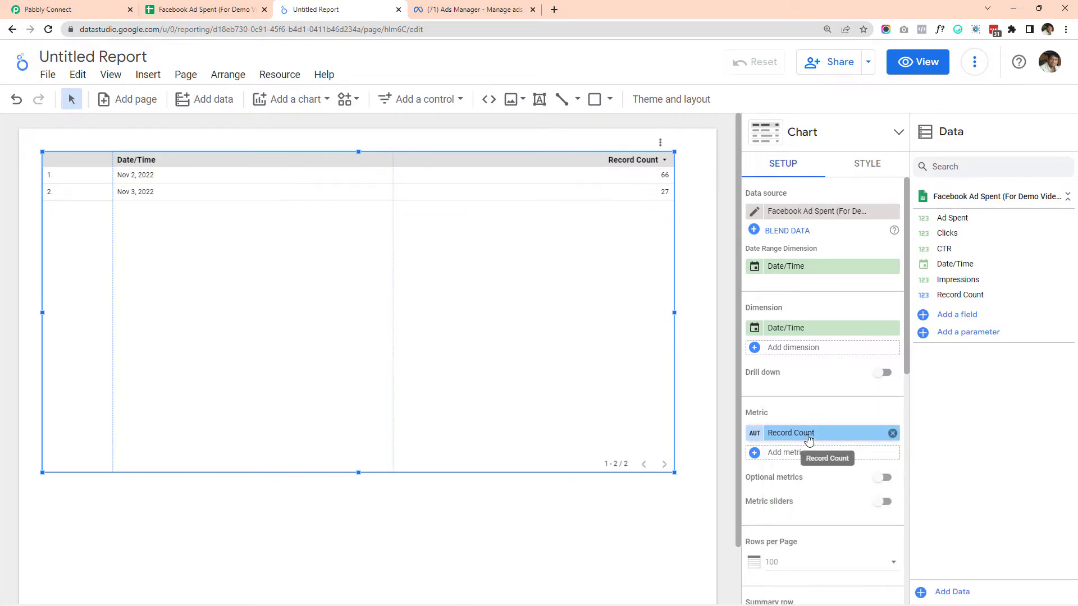
{"action": "left_click", "coordinate": [808, 435]}
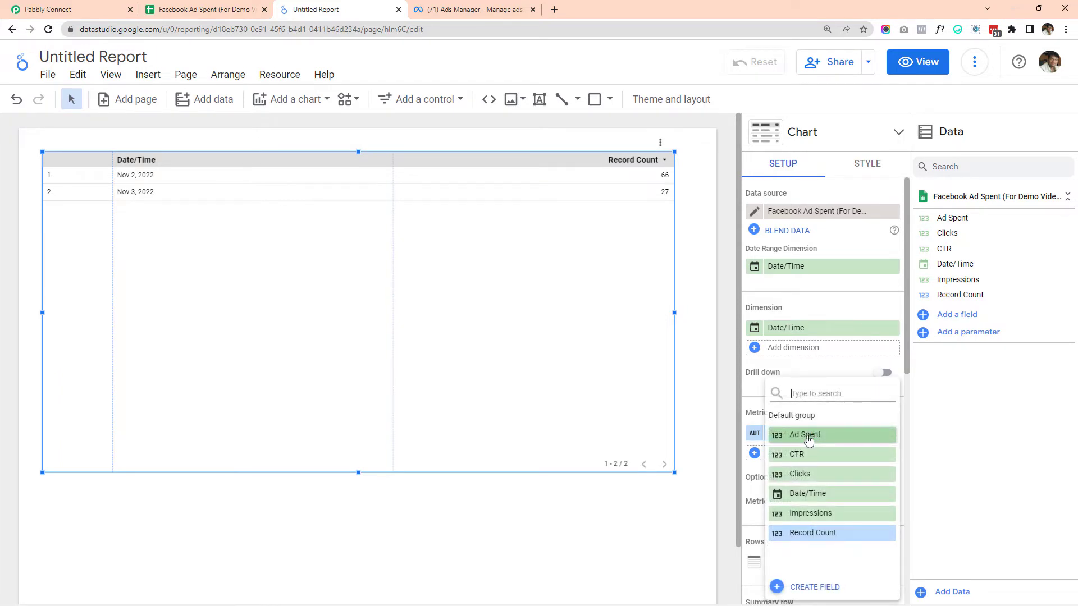
{"action": "left_click", "coordinate": [809, 435]}
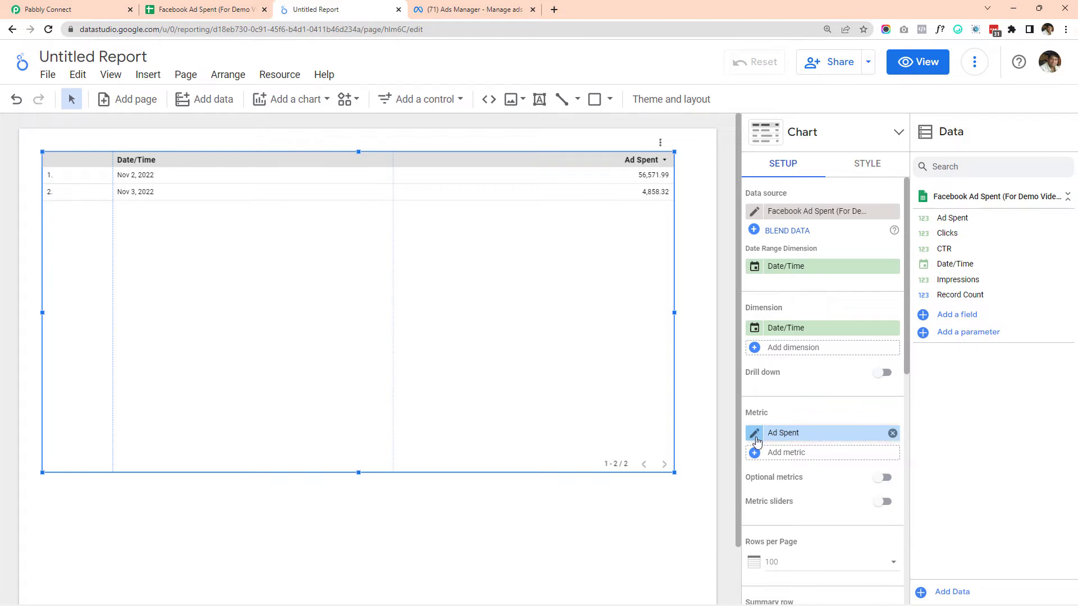
{"action": "left_click", "coordinate": [194, 9]}
{"action": "scroll", "coordinate": [337, 246], "scroll_direction": "up", "scroll_amount": 15}
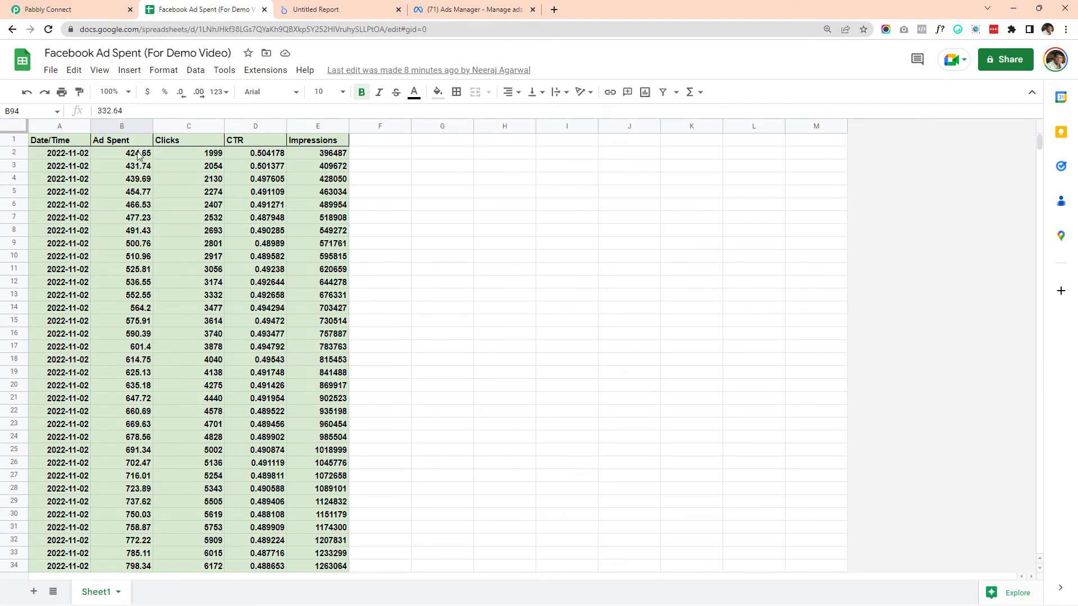
{"action": "left_click_drag", "start_coordinate": [138, 155], "coordinate": [138, 493]}
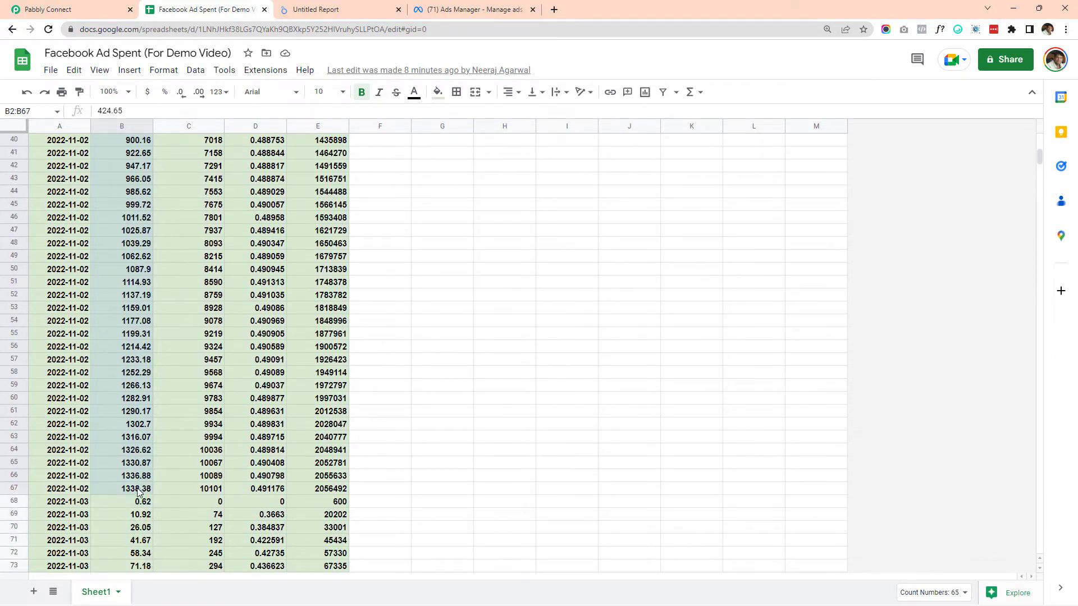
{"action": "scroll", "coordinate": [162, 219], "scroll_direction": "up", "scroll_amount": 10}
{"action": "scroll", "coordinate": [162, 212], "scroll_direction": "down", "scroll_amount": 15}
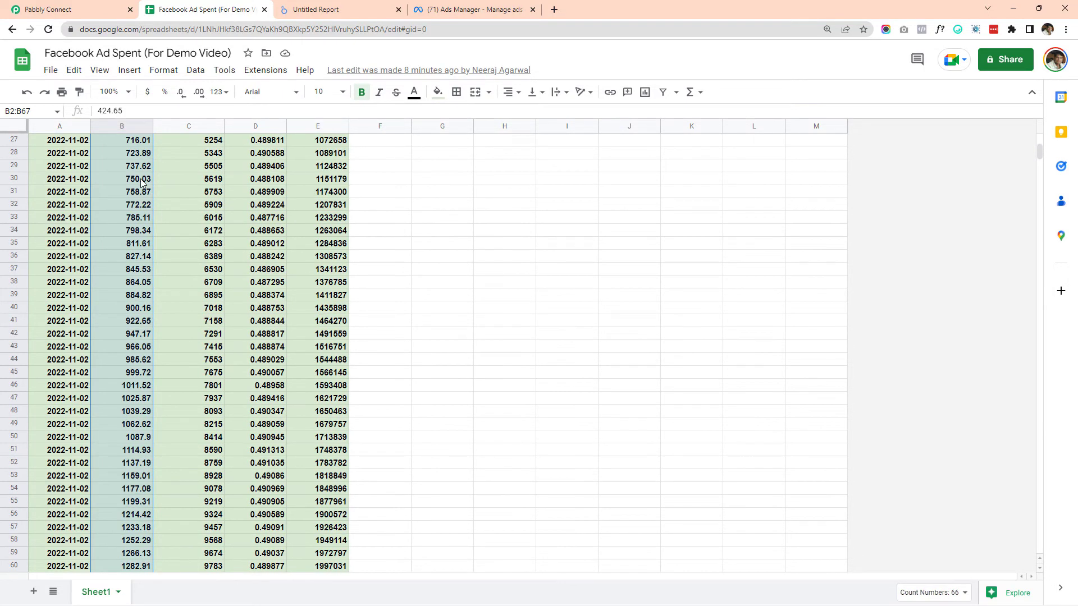
{"action": "scroll", "coordinate": [136, 206], "scroll_direction": "up", "scroll_amount": 9}
{"action": "scroll", "coordinate": [135, 207], "scroll_direction": "down", "scroll_amount": 7}
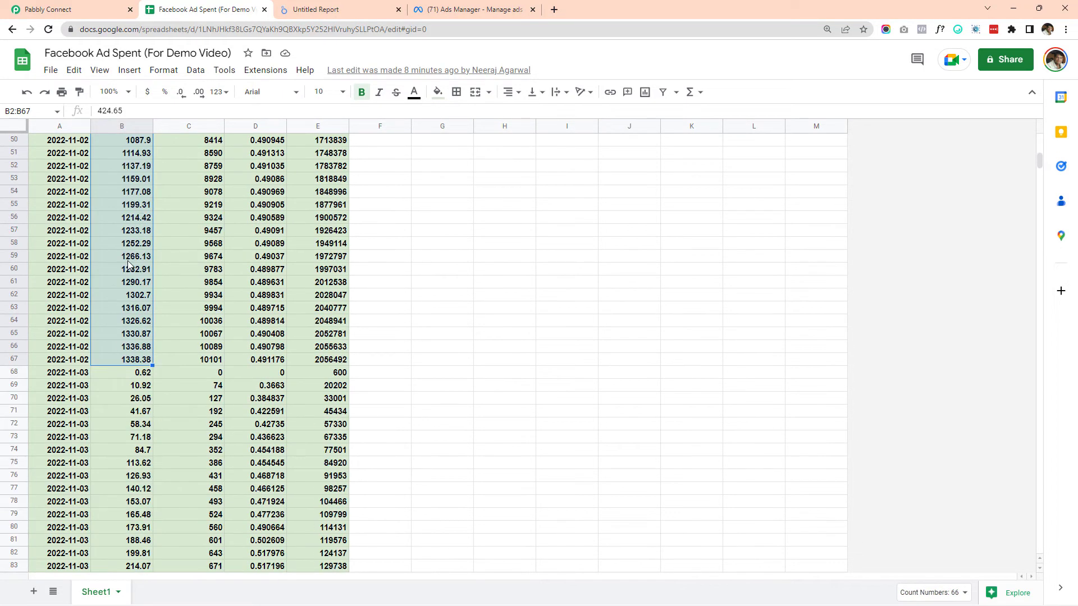
{"action": "left_click", "coordinate": [1066, 29]}
{"action": "left_click", "coordinate": [1059, 137]}
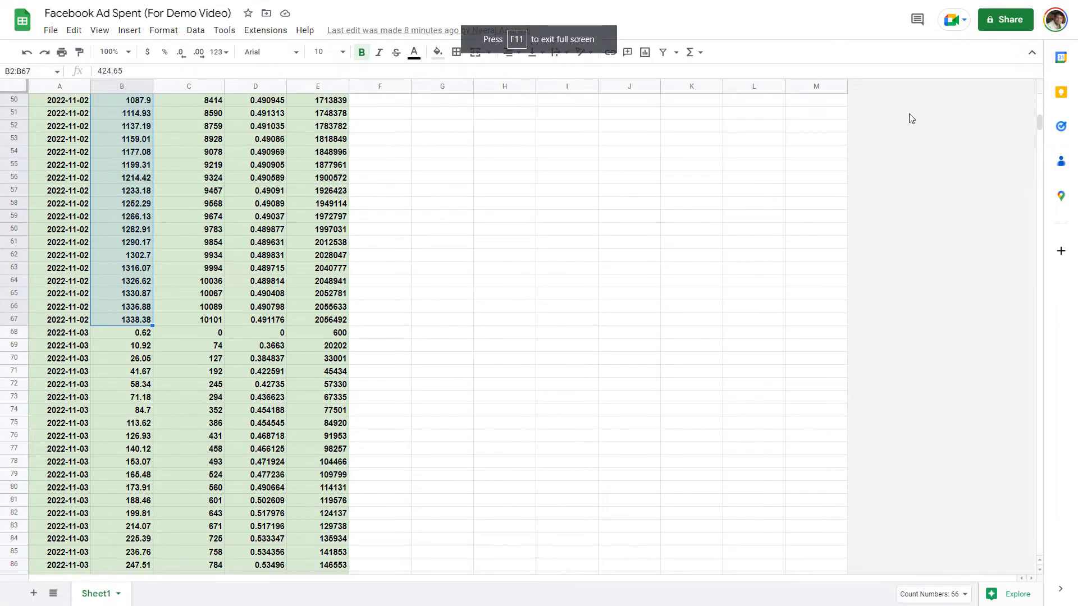
{"action": "key", "text": "F11"}
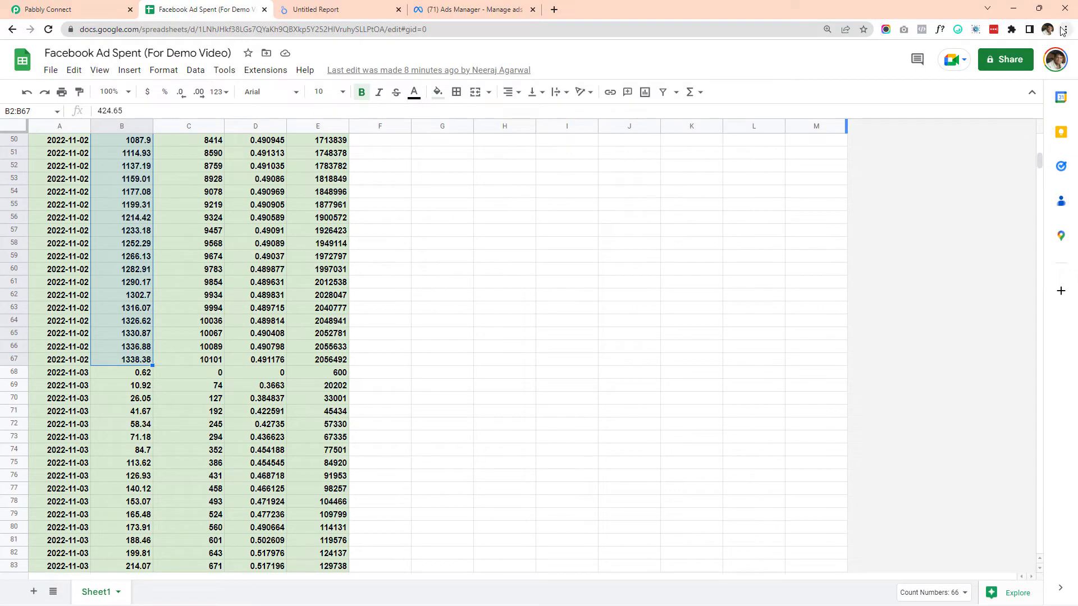
{"action": "left_click", "coordinate": [1066, 29]}
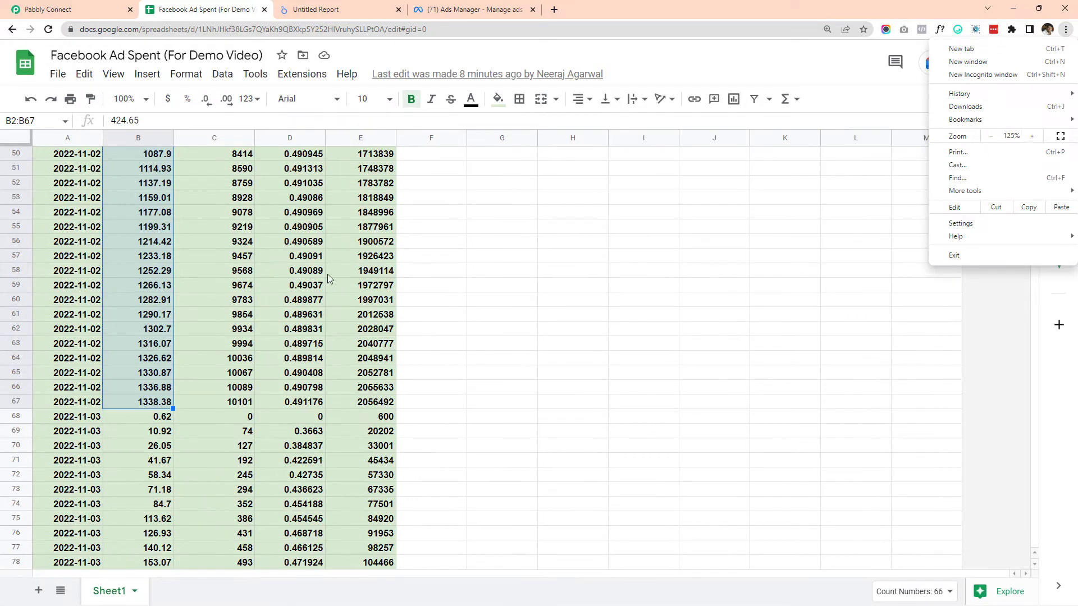
{"action": "key", "text": "Escape"}
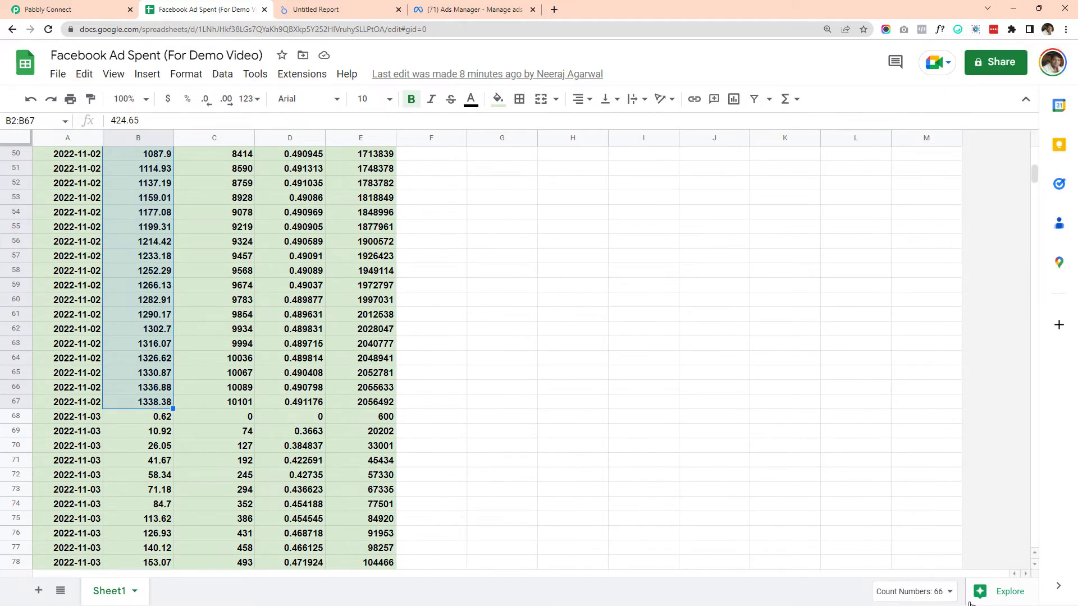
{"action": "left_click", "coordinate": [914, 591]}
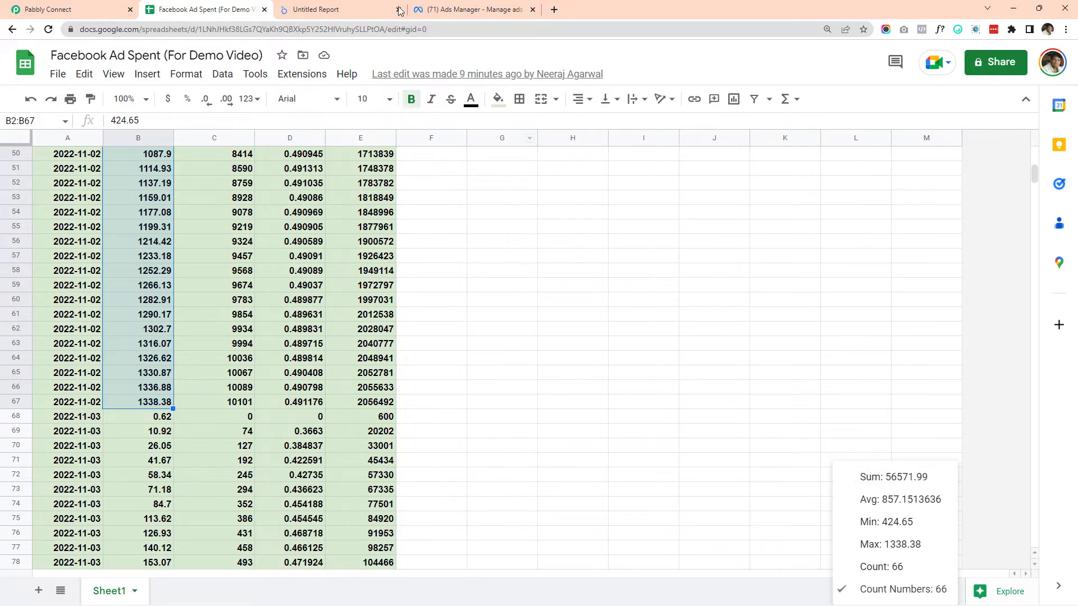
{"action": "left_click", "coordinate": [374, 8]}
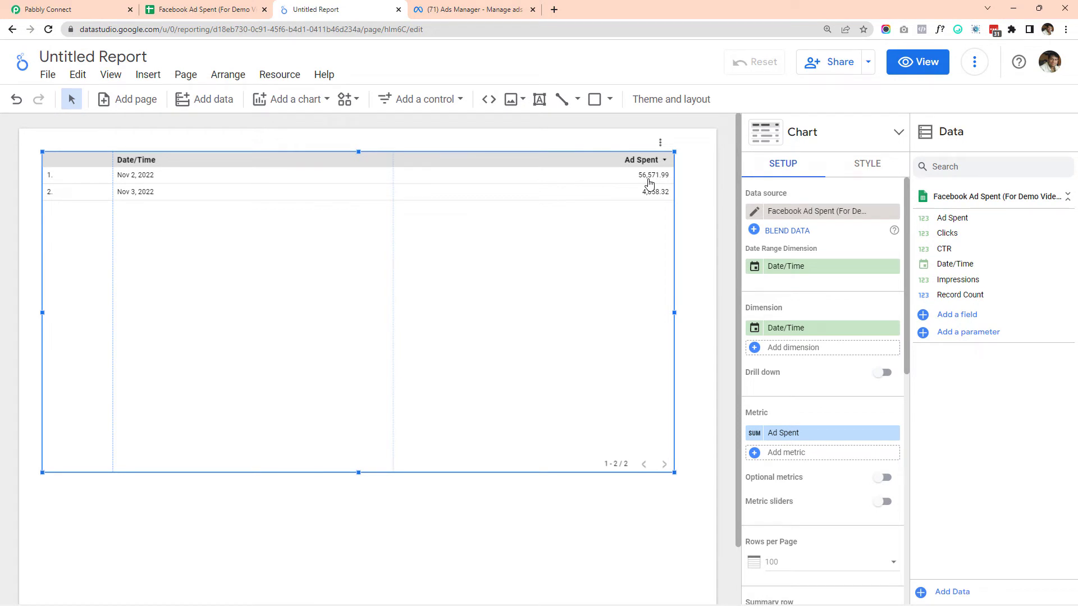
Change the Ad Spent metric's aggregation from Sum to Max.
{"action": "left_click", "coordinate": [202, 9]}
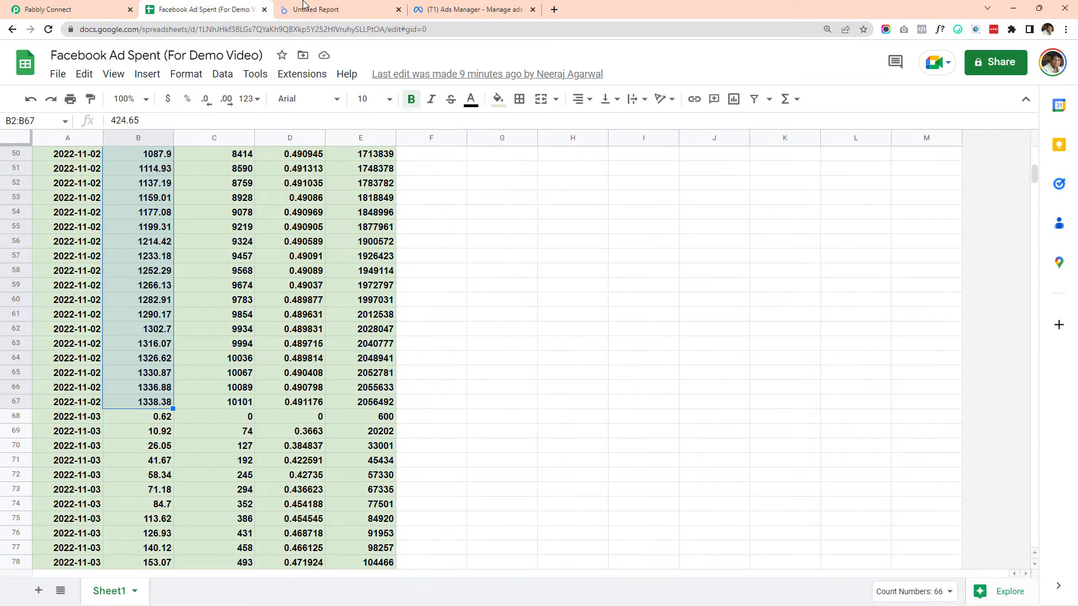
{"action": "left_click", "coordinate": [323, 9]}
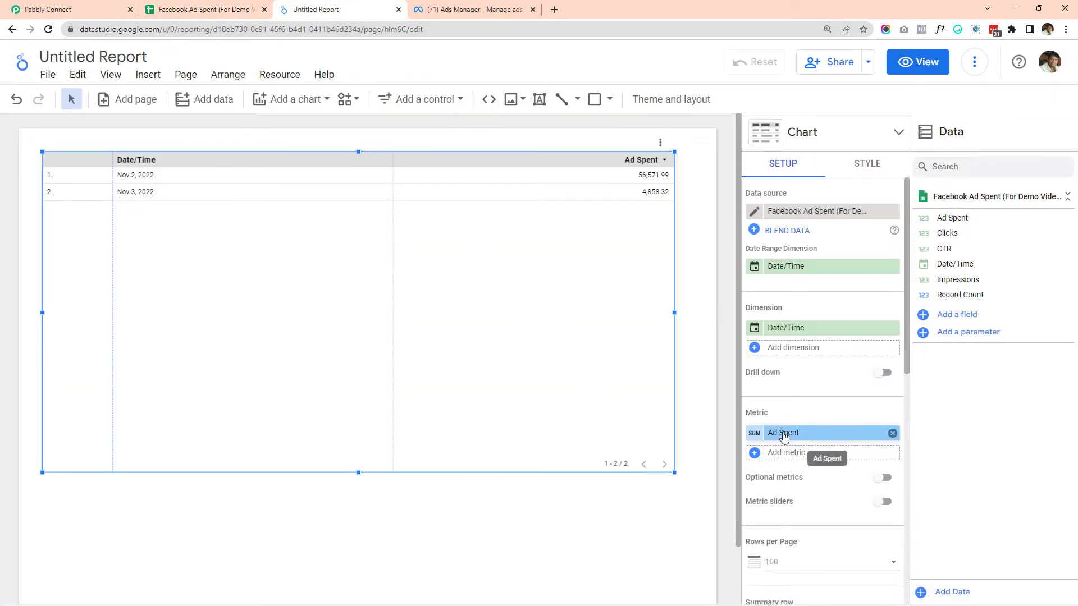
{"action": "left_click", "coordinate": [756, 434]}
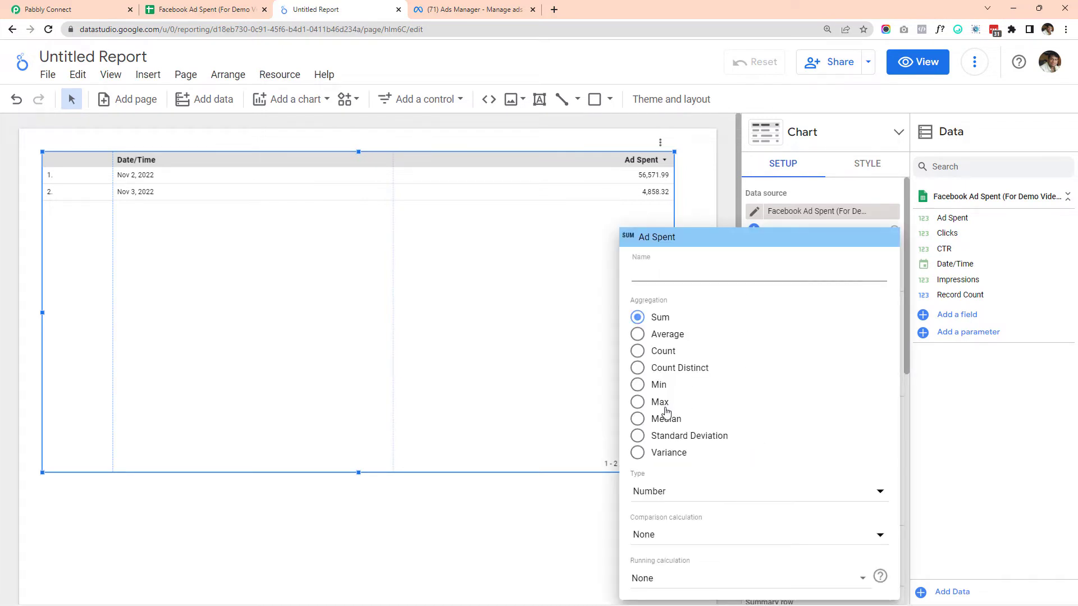
{"action": "left_click", "coordinate": [638, 403]}
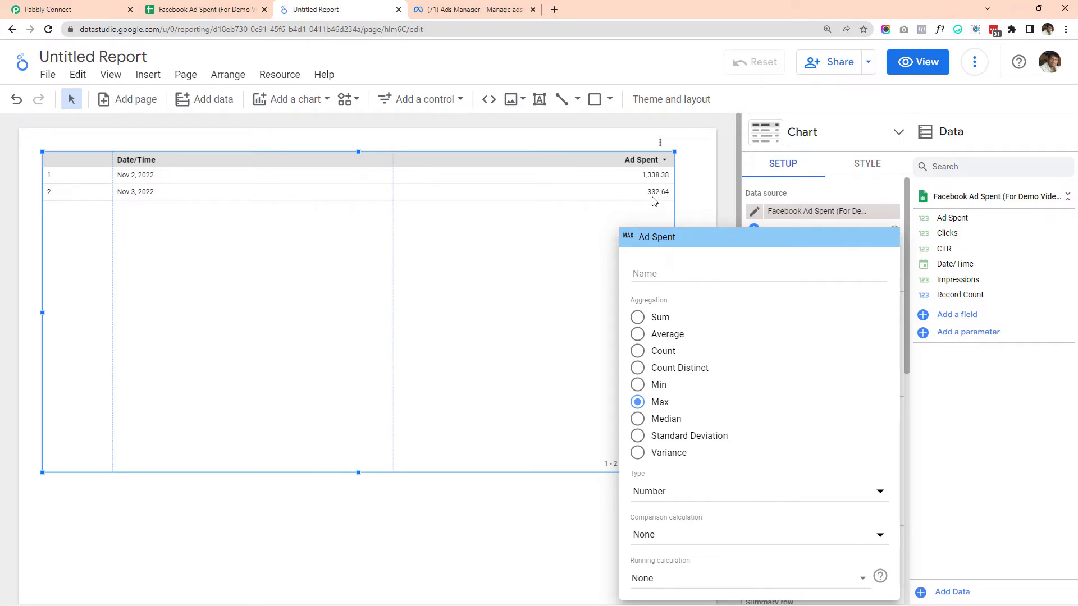
Rename the metric to 'Ad Spent (Daily)'.
{"action": "left_click", "coordinate": [656, 274]}
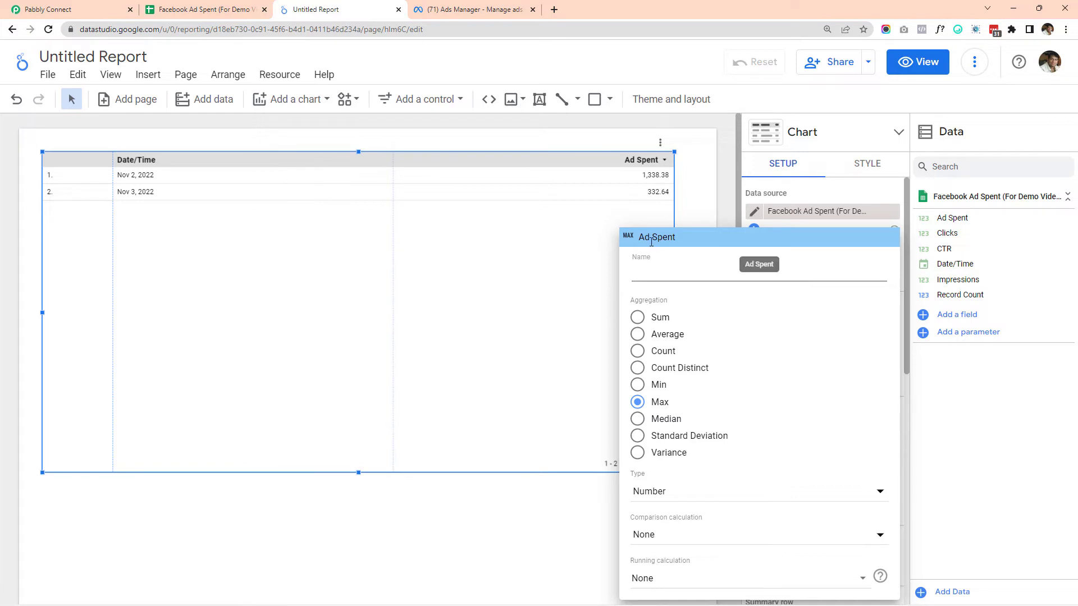
{"action": "left_click_drag", "start_coordinate": [641, 237], "coordinate": [676, 237]}
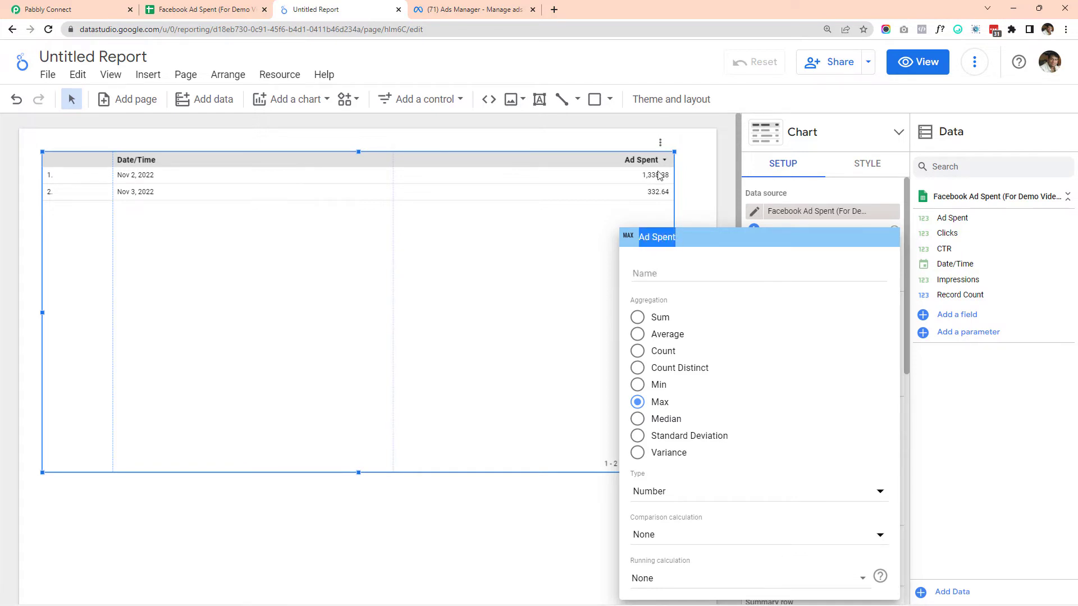
{"action": "left_click", "coordinate": [662, 273]}
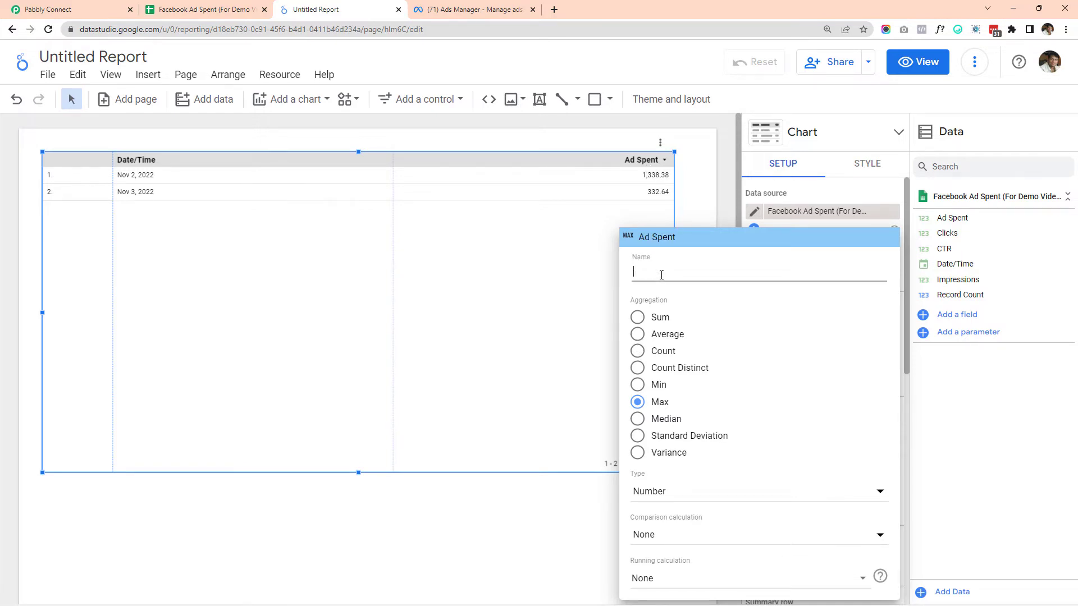
{"action": "type", "text": "Ad Spent (Daily"}
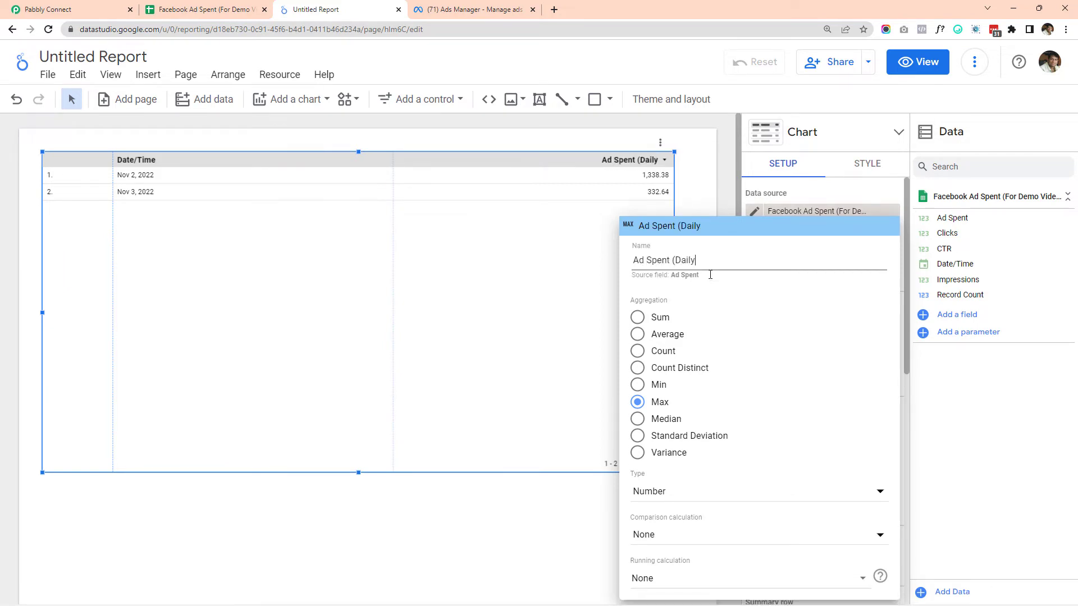
{"action": "type", "text": ")"}
{"action": "left_click", "coordinate": [932, 430]}
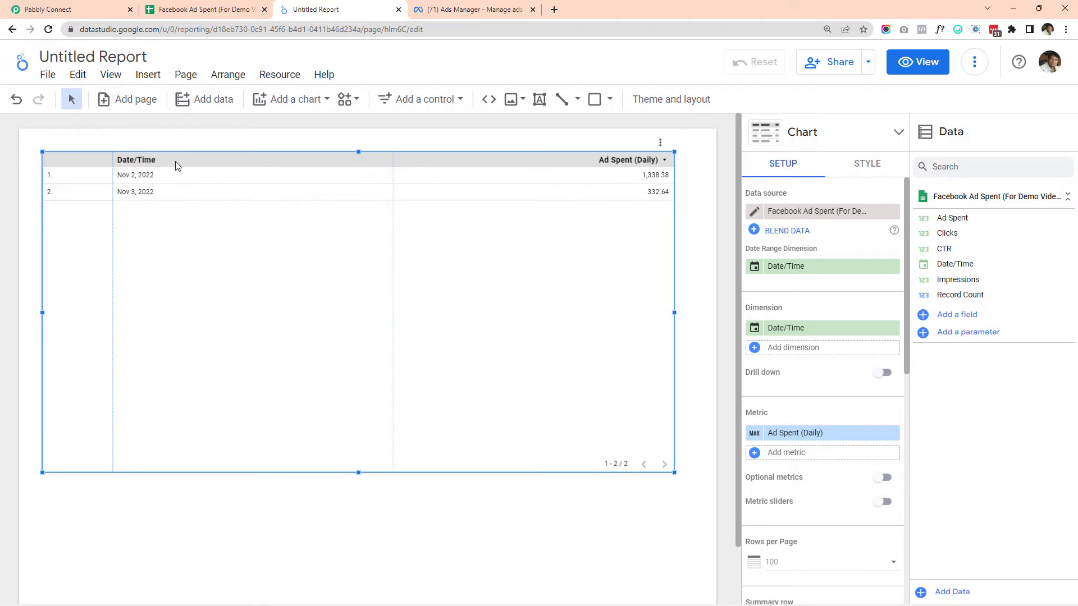
{"action": "left_click", "coordinate": [874, 172]}
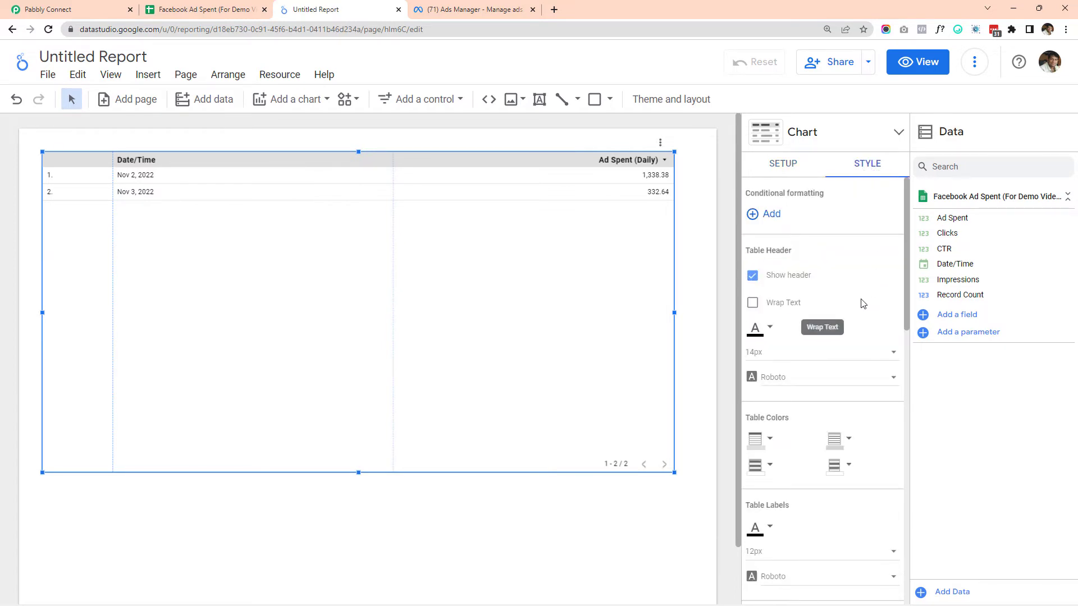
{"action": "scroll", "coordinate": [863, 315], "scroll_direction": "down", "scroll_amount": 2}
{"action": "scroll", "coordinate": [863, 315], "scroll_direction": "down", "scroll_amount": 6}
{"action": "scroll", "coordinate": [848, 413], "scroll_direction": "up", "scroll_amount": 8}
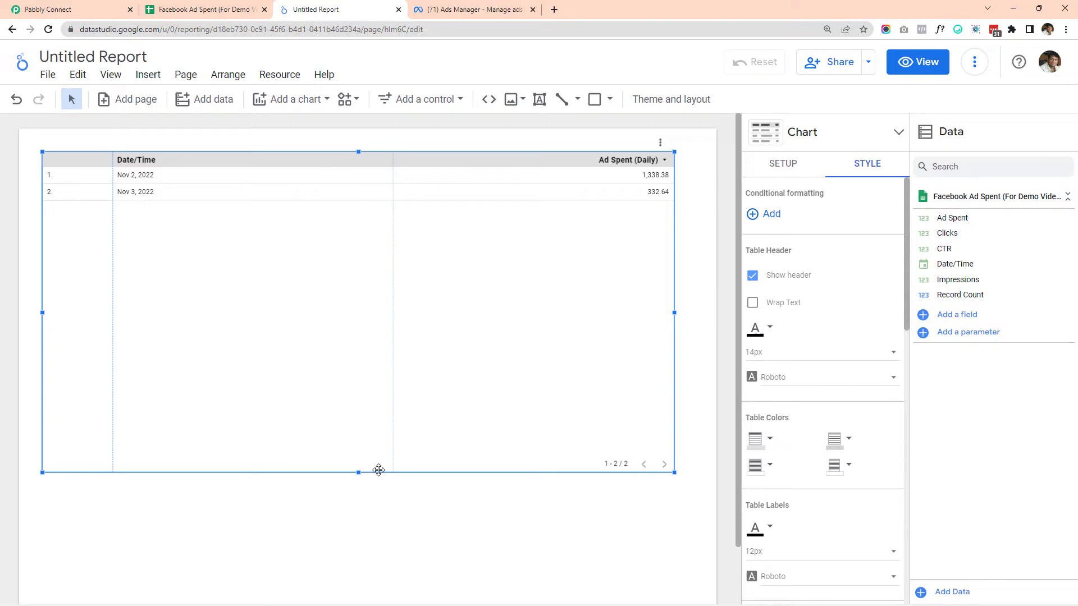
{"action": "left_click", "coordinate": [394, 537]}
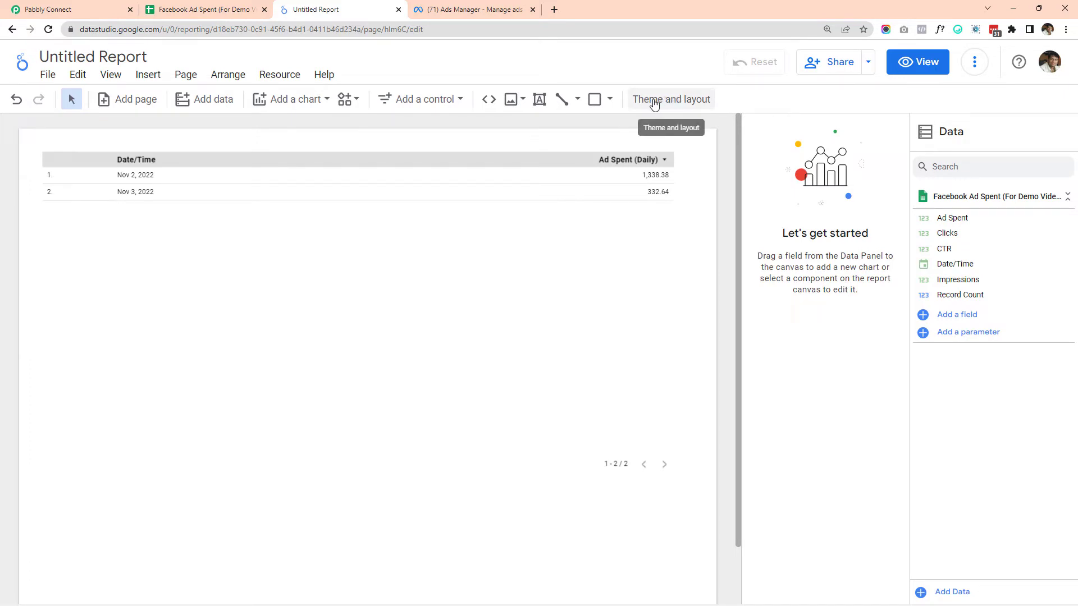
Try the Constellation, Edge and Default themes on the report.
{"action": "left_click", "coordinate": [655, 103]}
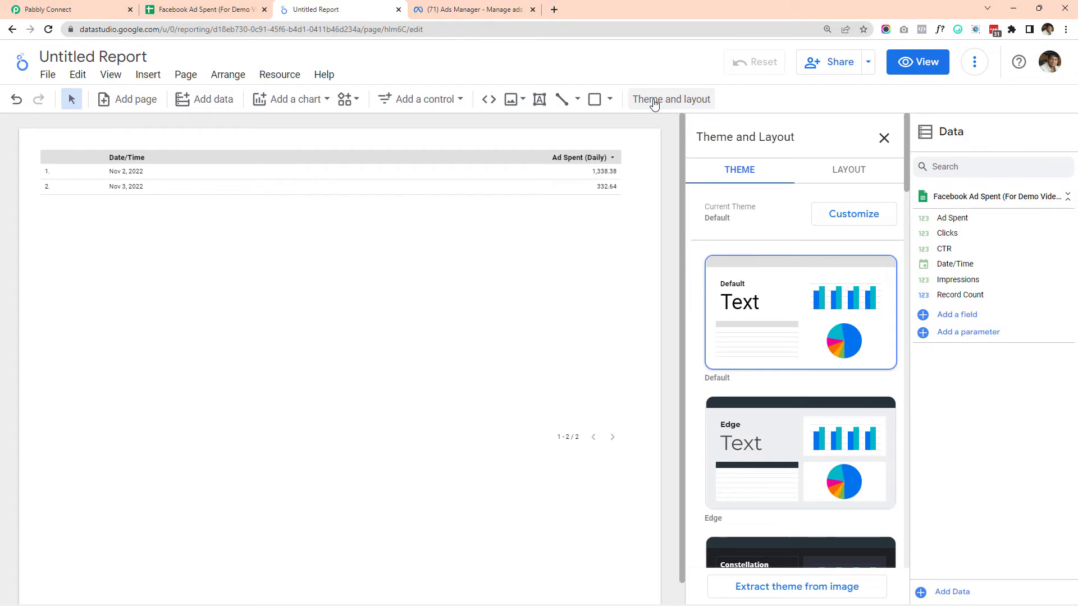
{"action": "scroll", "coordinate": [783, 320], "scroll_direction": "down", "scroll_amount": 3}
{"action": "left_click", "coordinate": [799, 412]}
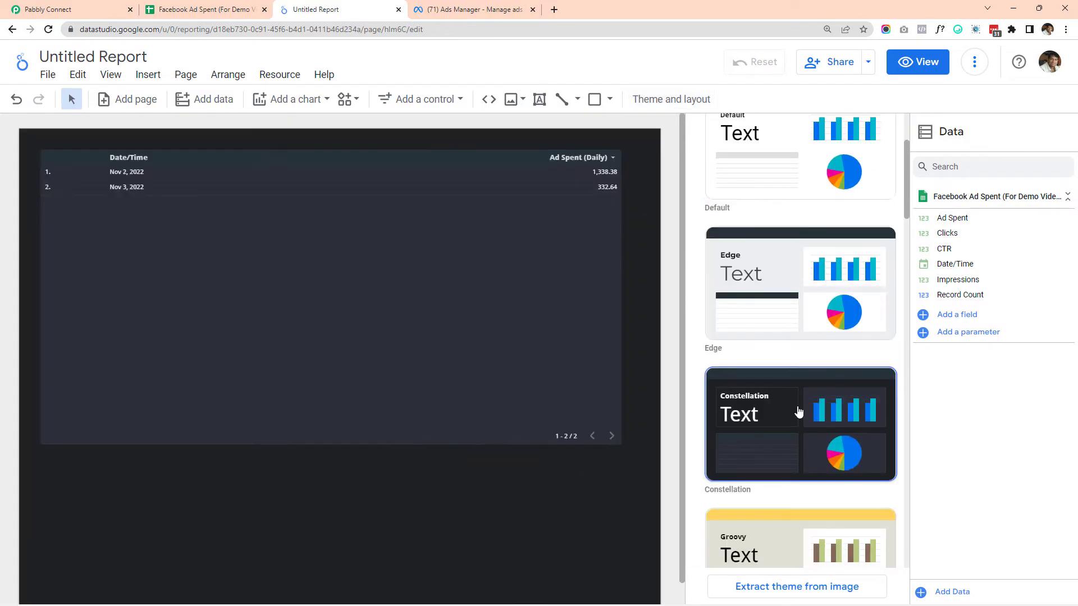
{"action": "left_click", "coordinate": [815, 289]}
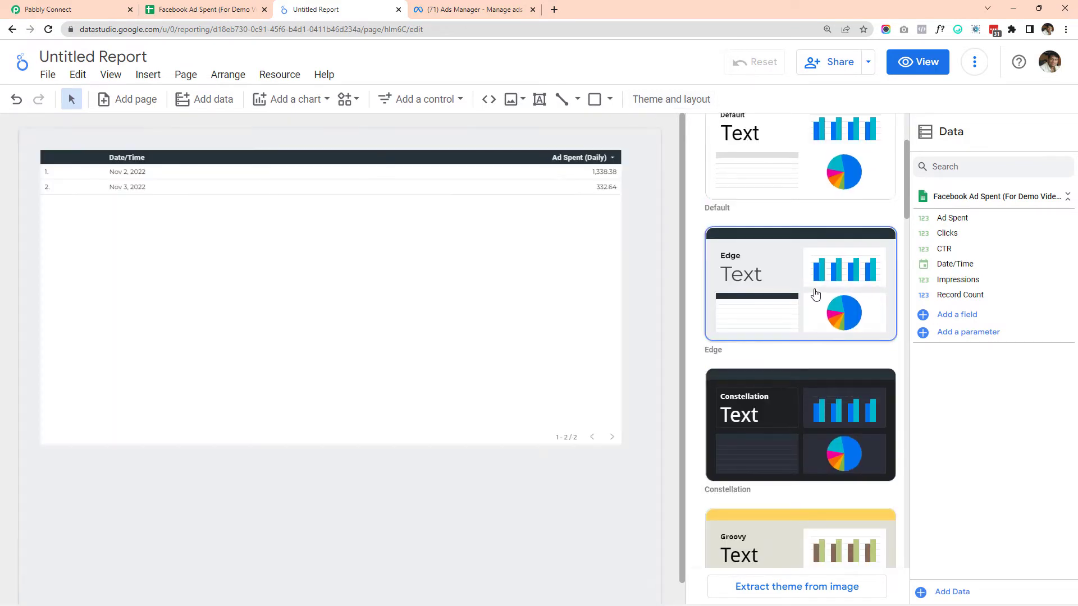
{"action": "left_click", "coordinate": [817, 167]}
Try Groovy and Ocean, settle on the Groovy theme, and select the ad-spend table.
{"action": "scroll", "coordinate": [819, 253], "scroll_direction": "down", "scroll_amount": 3}
{"action": "left_click", "coordinate": [818, 438]}
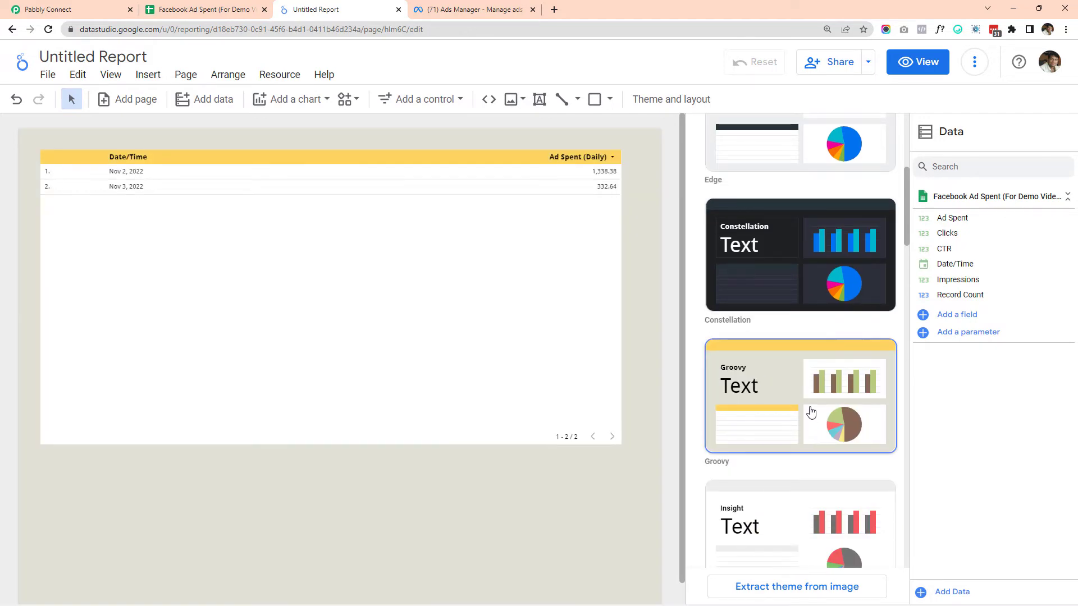
{"action": "scroll", "coordinate": [811, 416], "scroll_direction": "down", "scroll_amount": 4}
{"action": "left_click", "coordinate": [788, 450]}
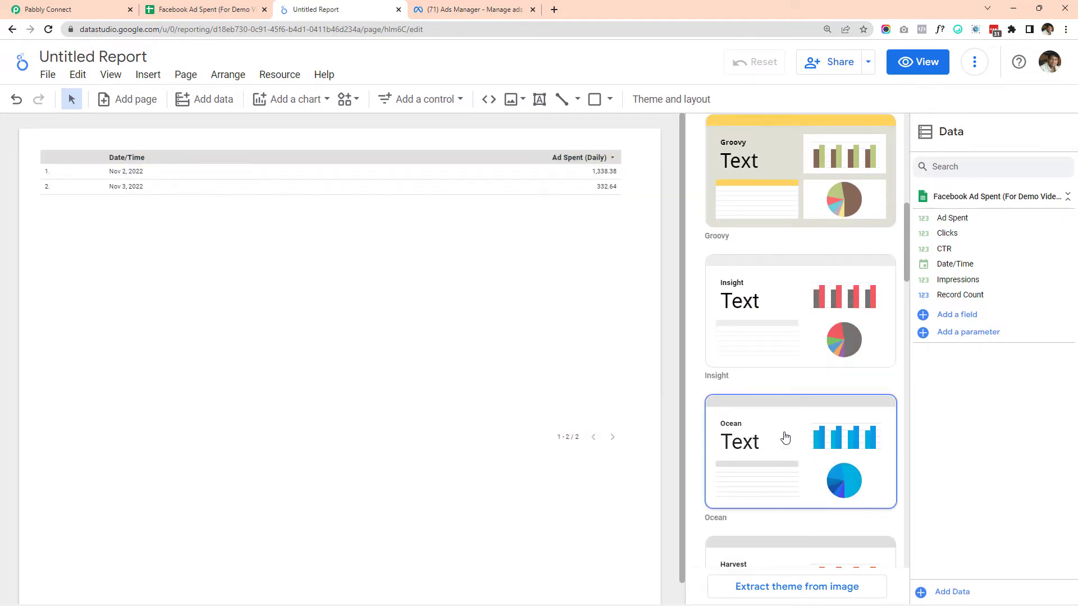
{"action": "left_click", "coordinate": [795, 217]}
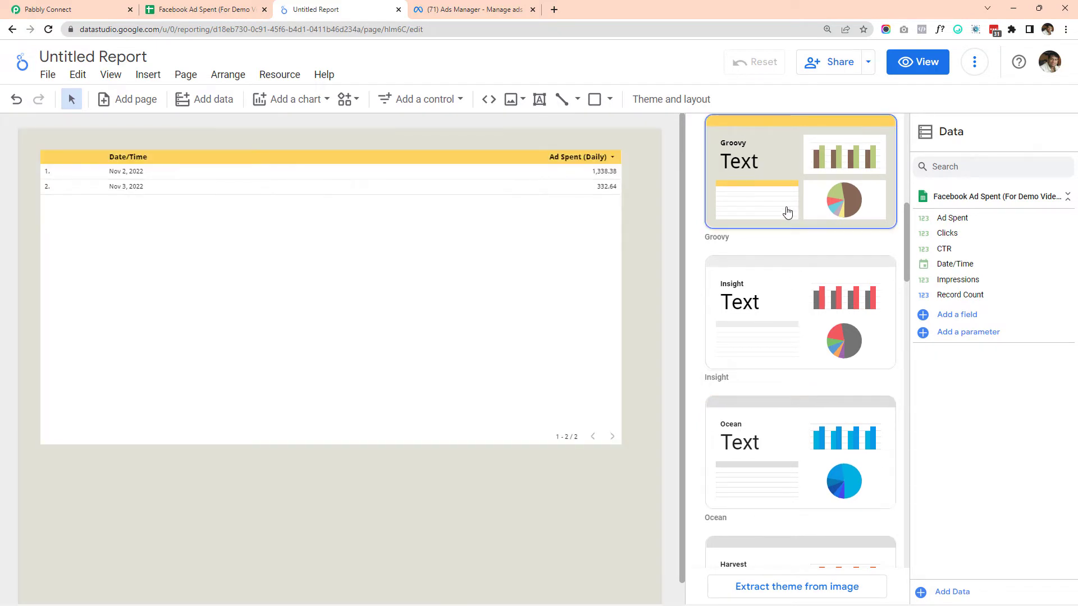
{"action": "scroll", "coordinate": [743, 184], "scroll_direction": "up", "scroll_amount": 1}
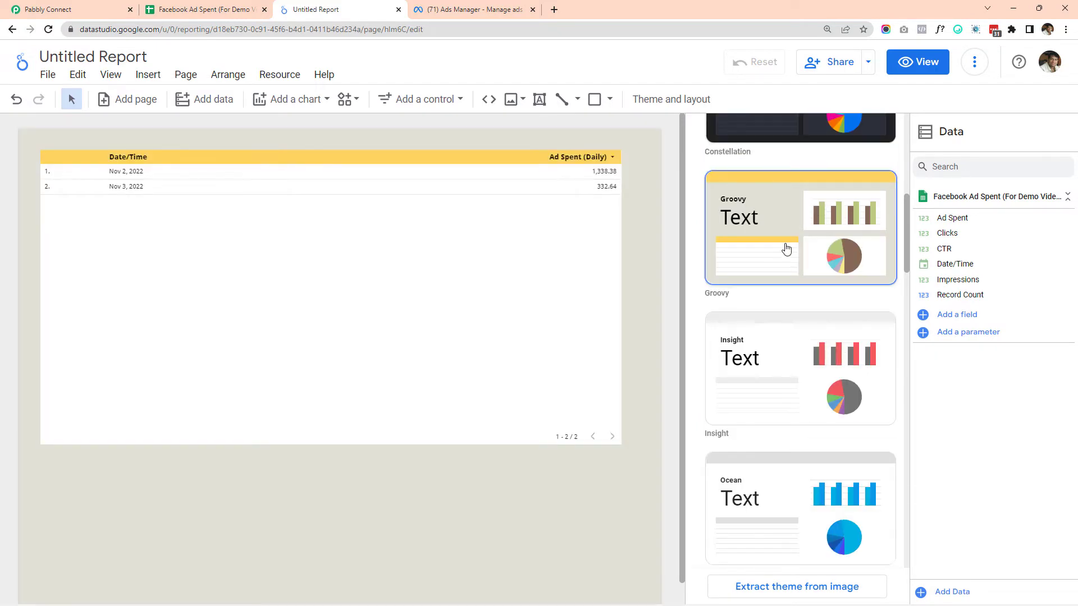
{"action": "scroll", "coordinate": [744, 222], "scroll_direction": "up", "scroll_amount": 1}
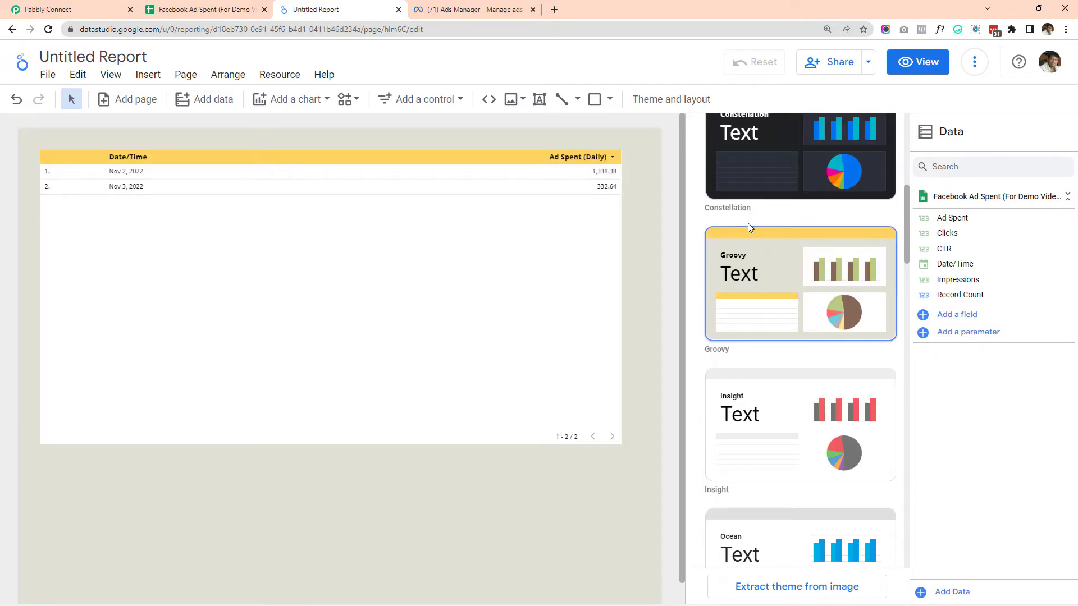
{"action": "left_click", "coordinate": [247, 156]}
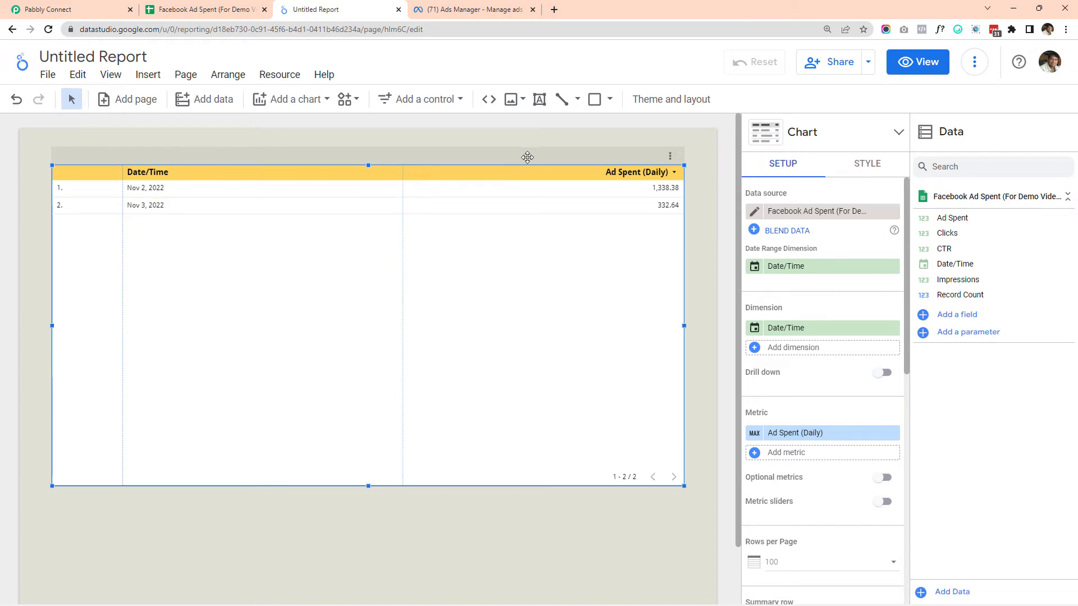
Set the table header text to 18px in the Arial font.
{"action": "left_click", "coordinate": [868, 166]}
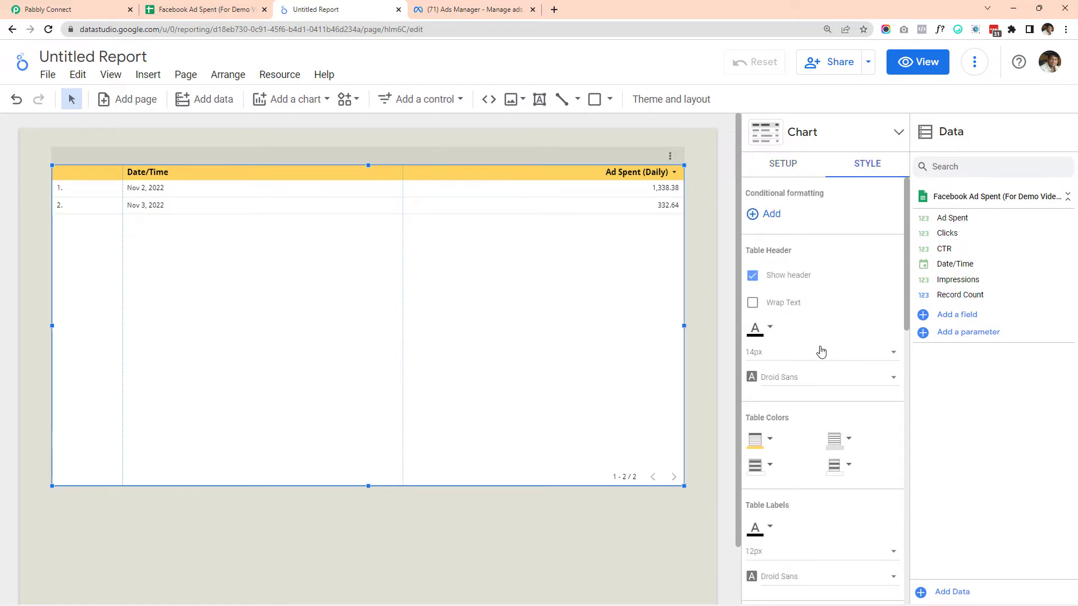
{"action": "left_click", "coordinate": [860, 355]}
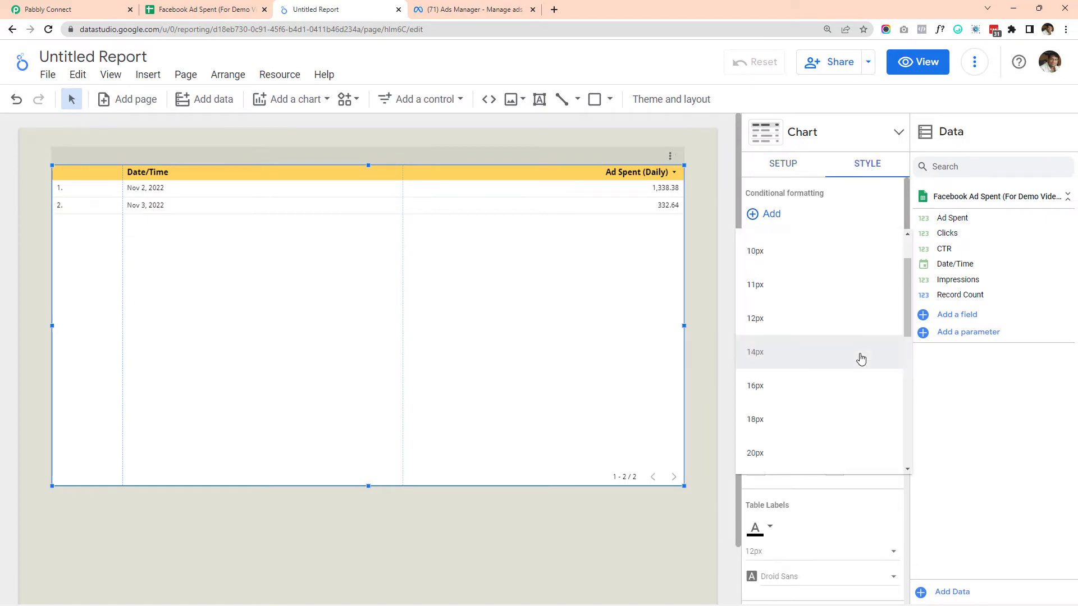
{"action": "left_click", "coordinate": [770, 396]}
{"action": "left_click", "coordinate": [798, 361]}
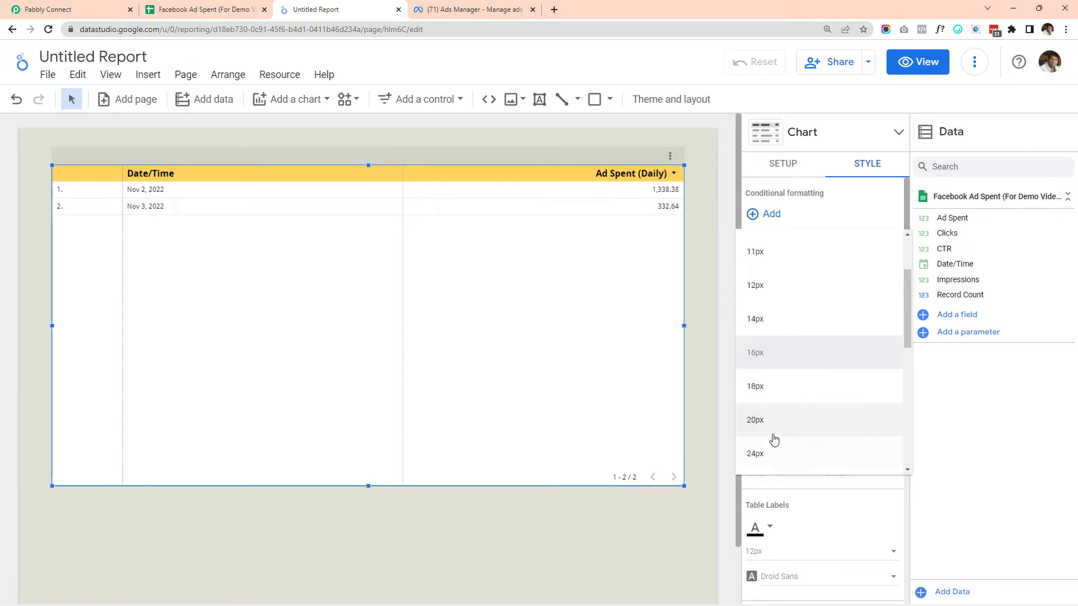
{"action": "left_click", "coordinate": [777, 389]}
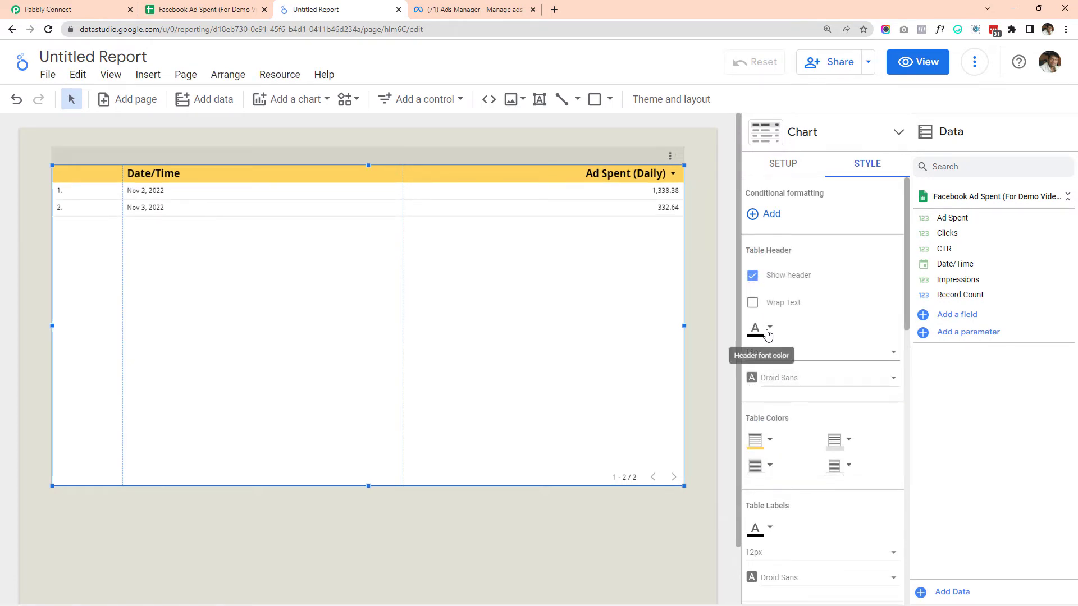
{"action": "left_click", "coordinate": [787, 378]}
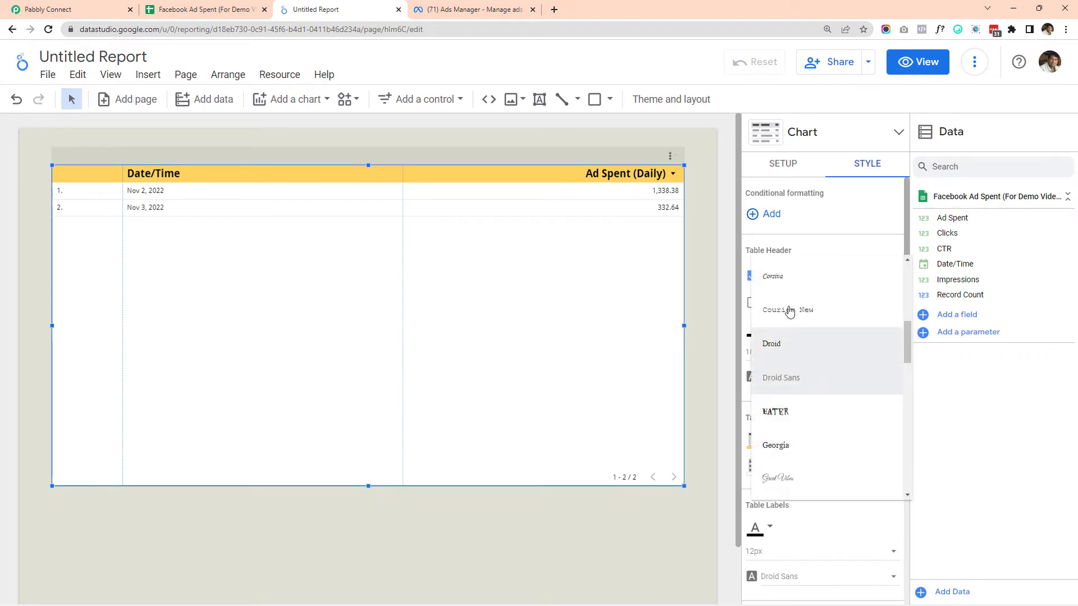
{"action": "left_click", "coordinate": [788, 280]}
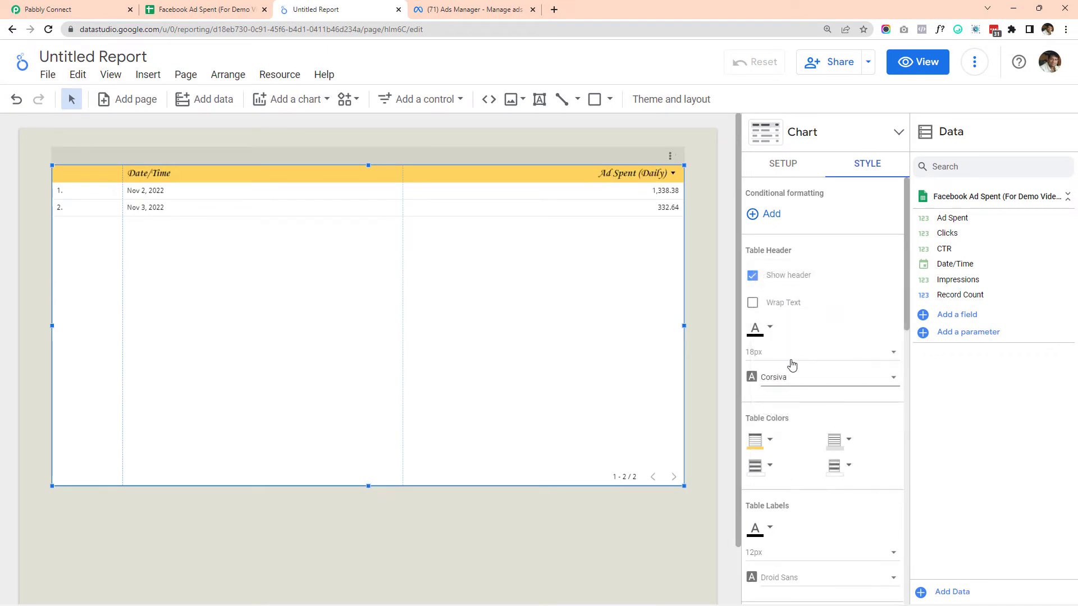
{"action": "left_click", "coordinate": [788, 389]}
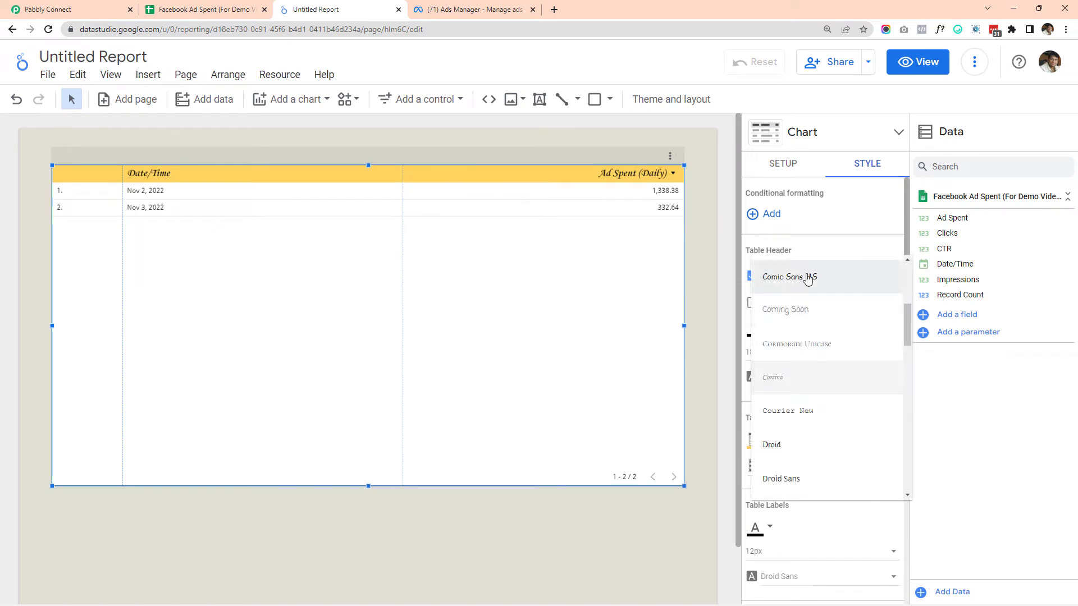
{"action": "left_click", "coordinate": [807, 277]}
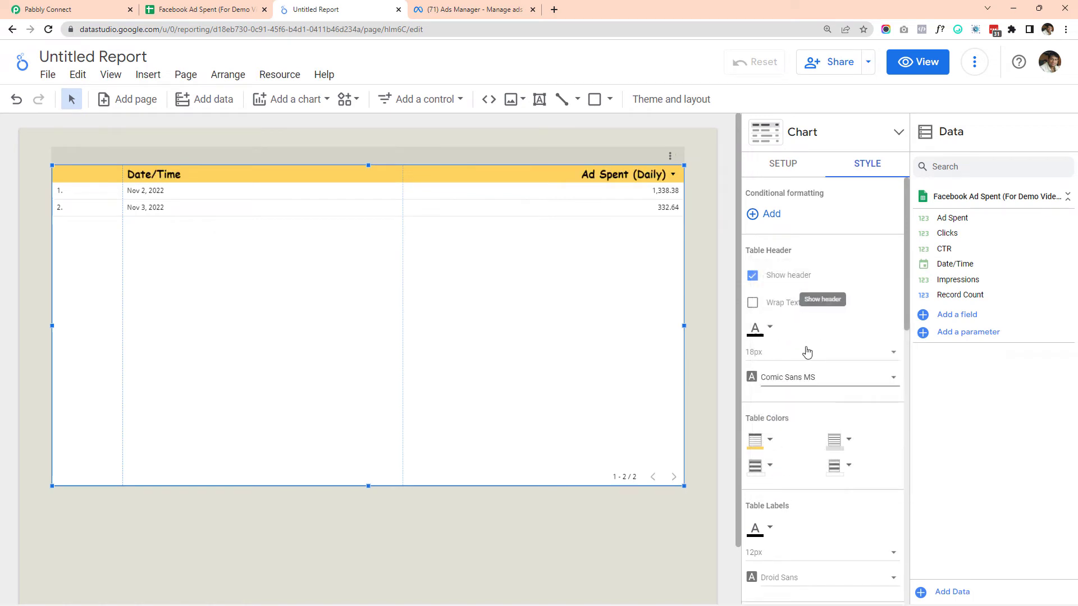
{"action": "left_click", "coordinate": [806, 380]}
{"action": "scroll", "coordinate": [803, 376], "scroll_direction": "up", "scroll_amount": 5}
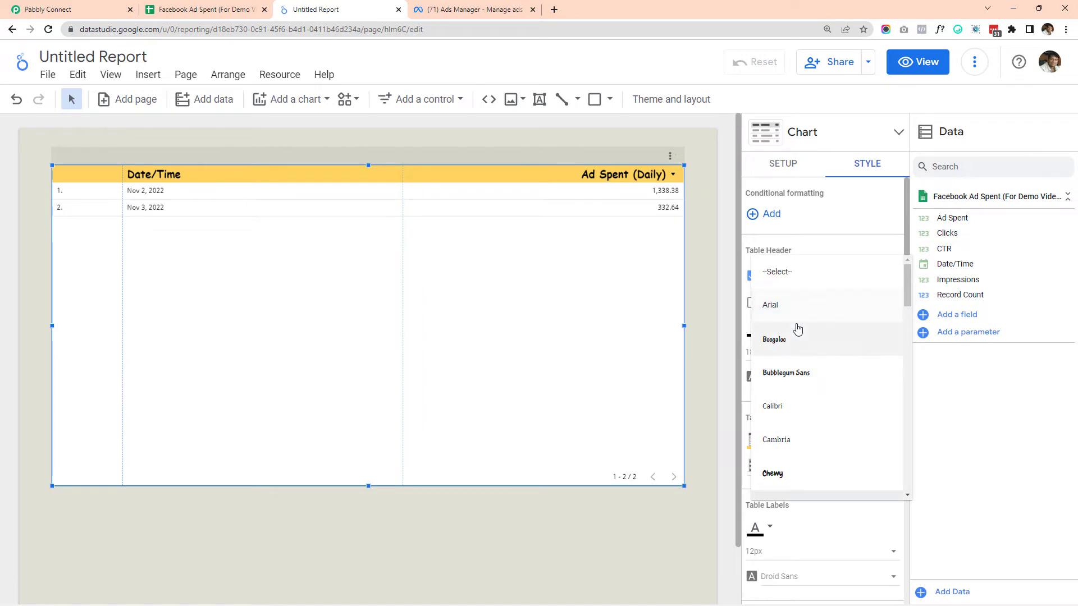
{"action": "left_click", "coordinate": [796, 311]}
Set the table row label text size to 16px.
{"action": "scroll", "coordinate": [809, 403], "scroll_direction": "down", "scroll_amount": 2}
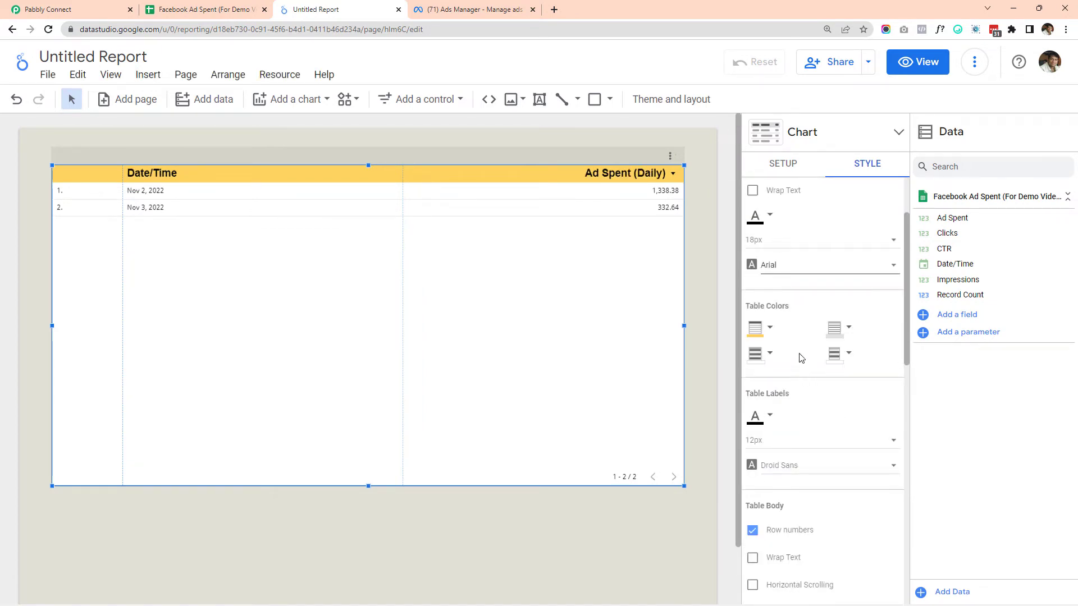
{"action": "scroll", "coordinate": [797, 345], "scroll_direction": "down", "scroll_amount": 1}
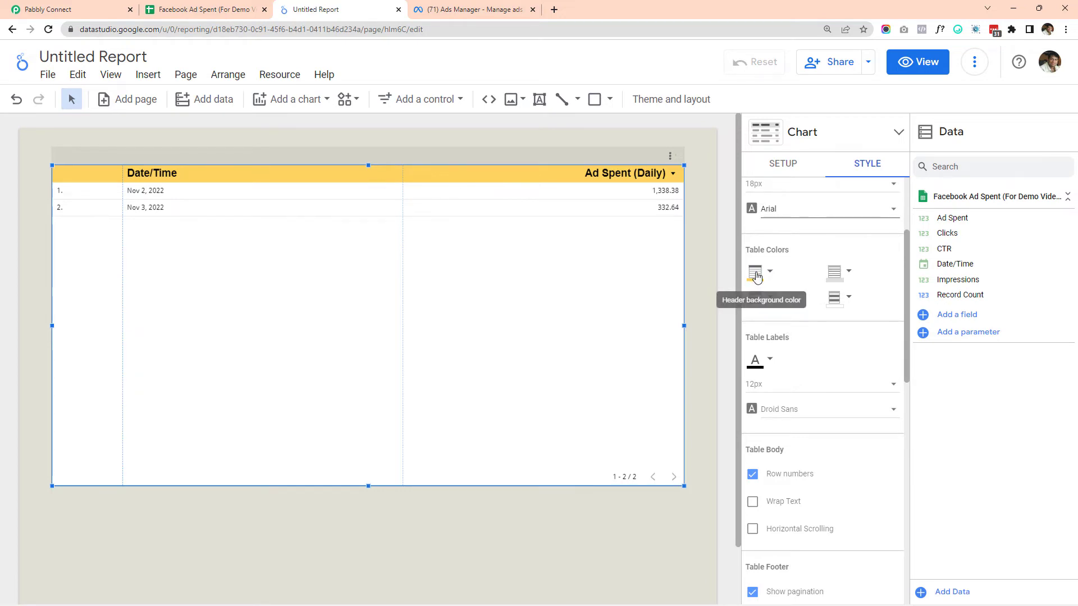
{"action": "scroll", "coordinate": [815, 307], "scroll_direction": "down", "scroll_amount": 3}
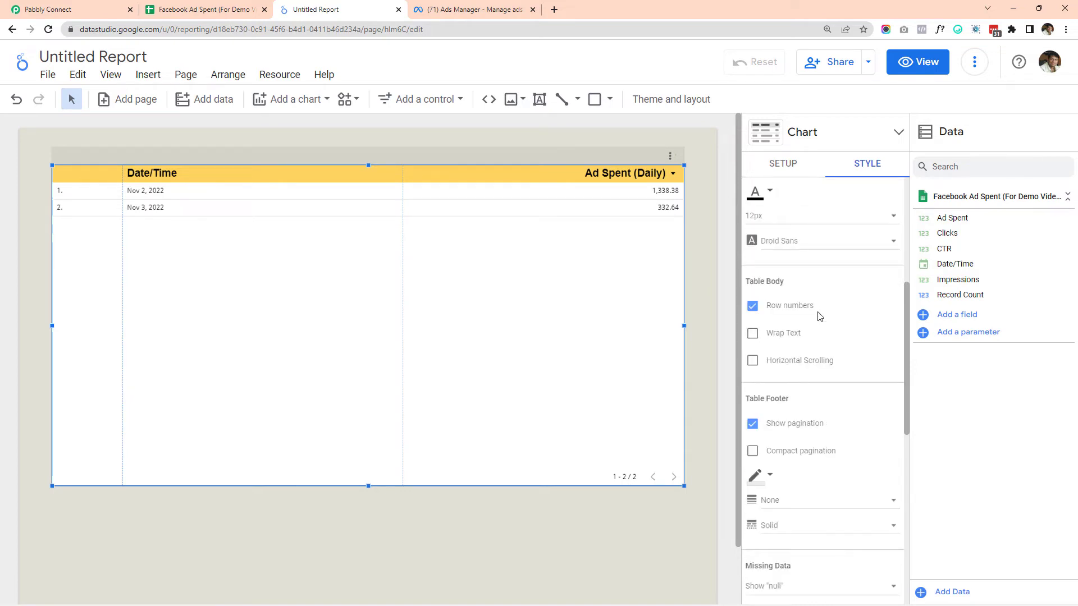
{"action": "scroll", "coordinate": [819, 316], "scroll_direction": "down", "scroll_amount": 10}
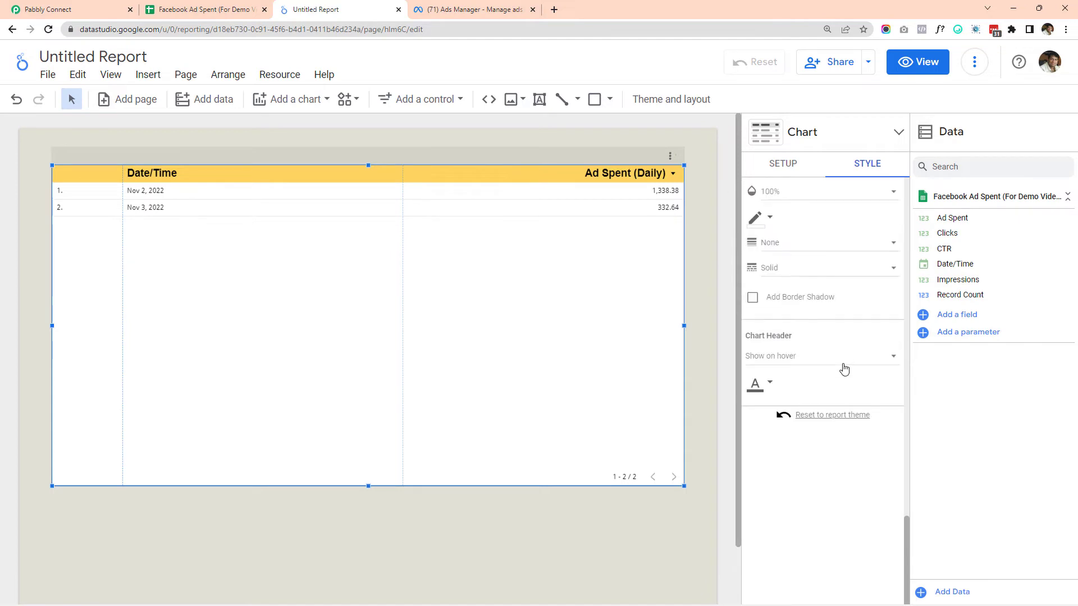
{"action": "scroll", "coordinate": [842, 365], "scroll_direction": "down", "scroll_amount": 3}
{"action": "scroll", "coordinate": [795, 405], "scroll_direction": "up", "scroll_amount": 12}
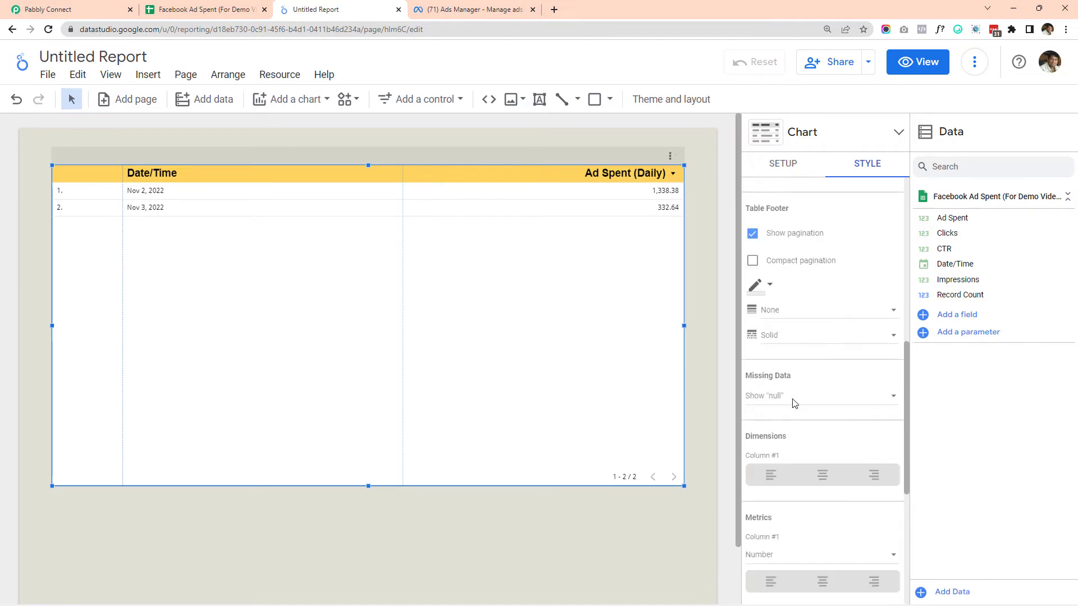
{"action": "scroll", "coordinate": [795, 405], "scroll_direction": "up", "scroll_amount": 4}
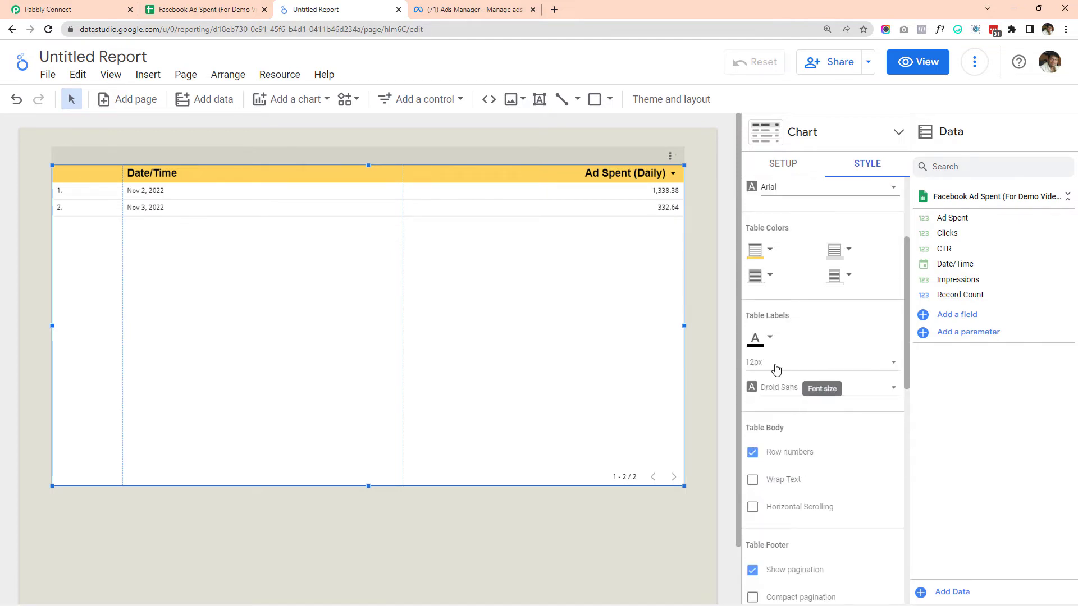
{"action": "left_click", "coordinate": [776, 366]}
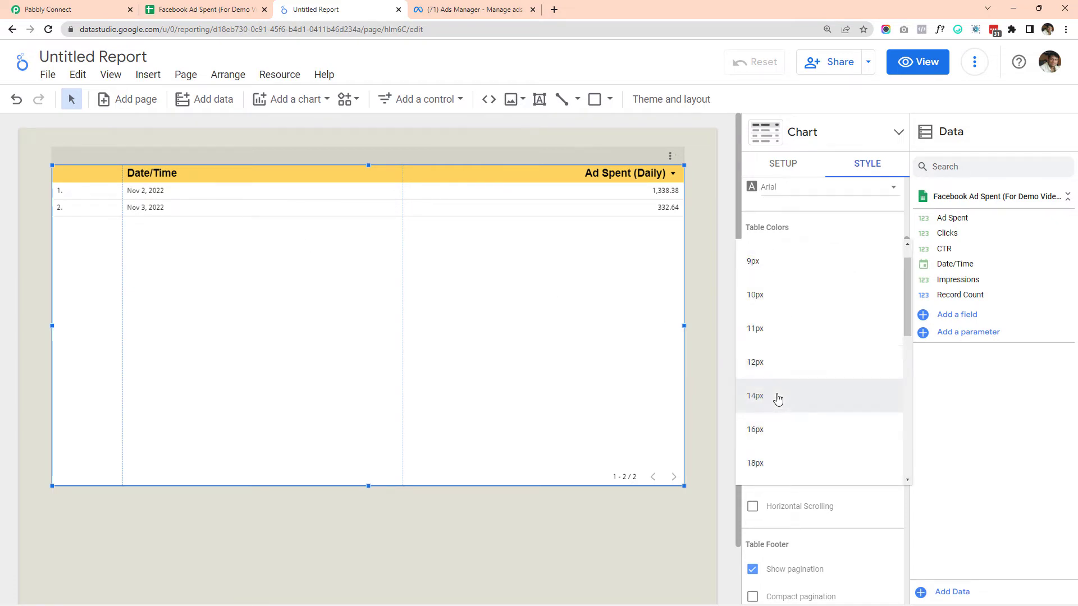
{"action": "left_click", "coordinate": [775, 397]}
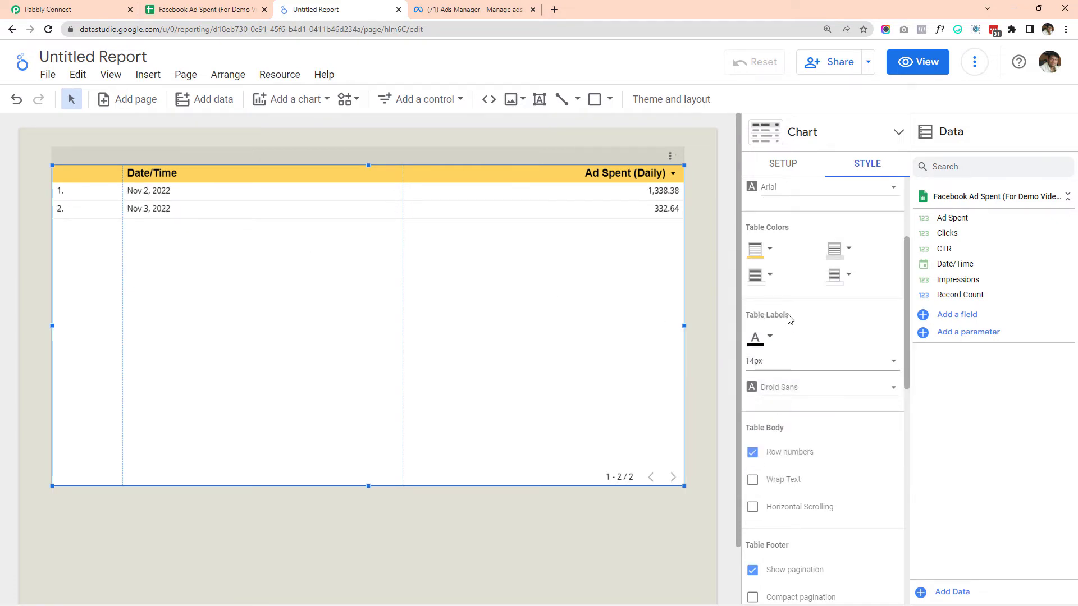
{"action": "left_click", "coordinate": [777, 365]}
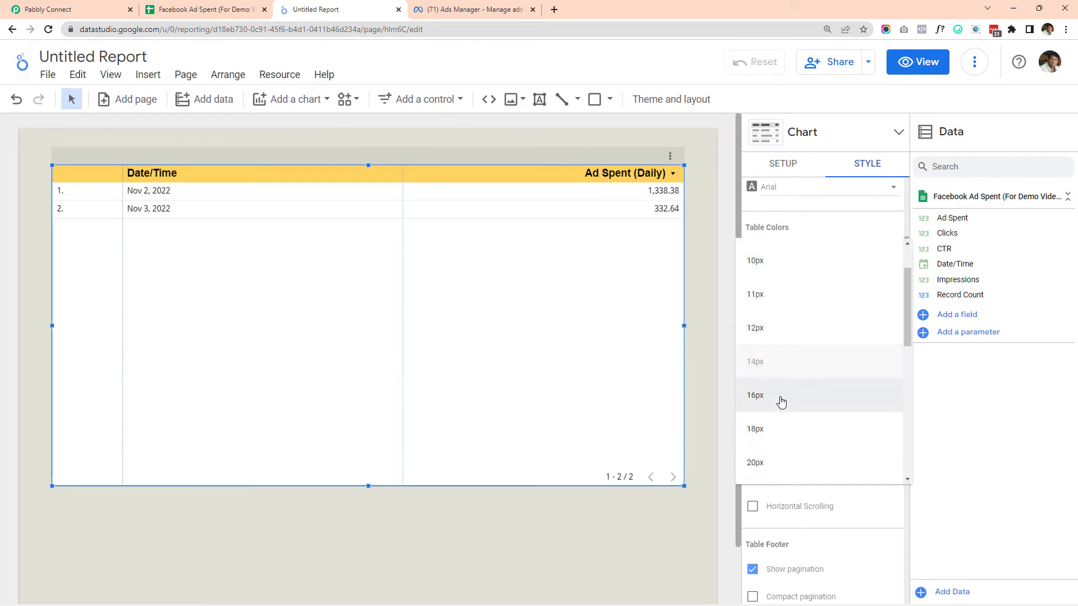
{"action": "left_click", "coordinate": [781, 402]}
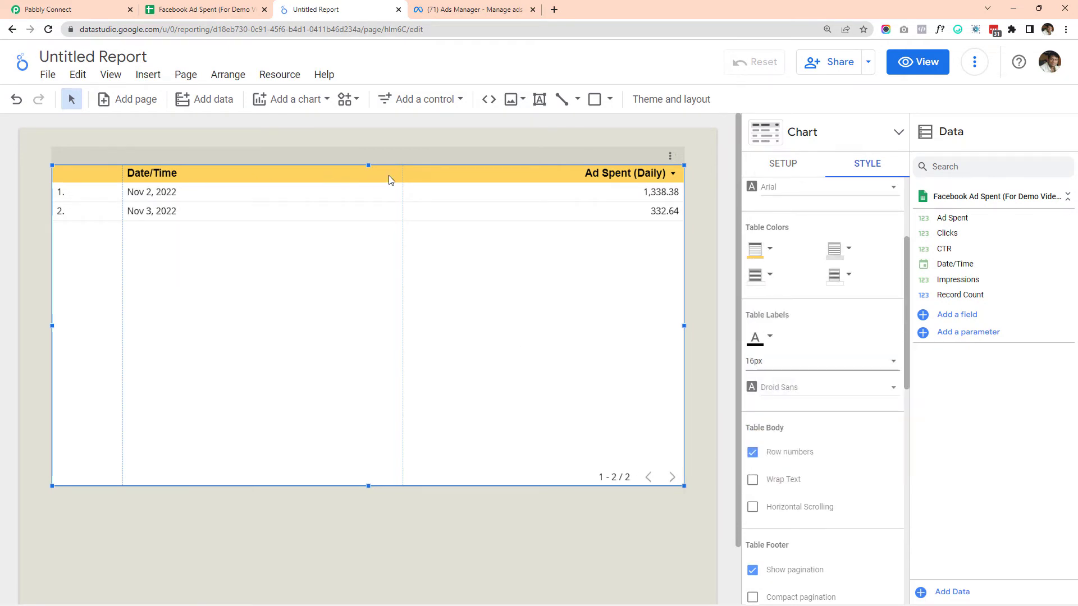
Move the table lower on the page and open datastudio.google.com in a new tab.
{"action": "left_click_drag", "start_coordinate": [480, 182], "coordinate": [476, 326]}
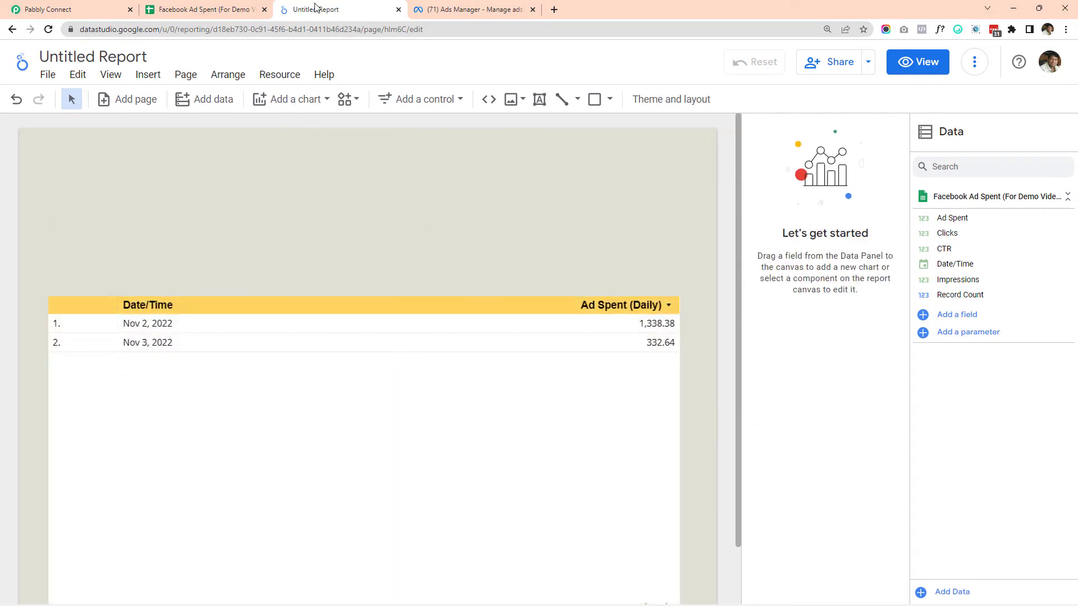
{"action": "left_click_drag", "start_coordinate": [325, 11], "coordinate": [516, 12]}
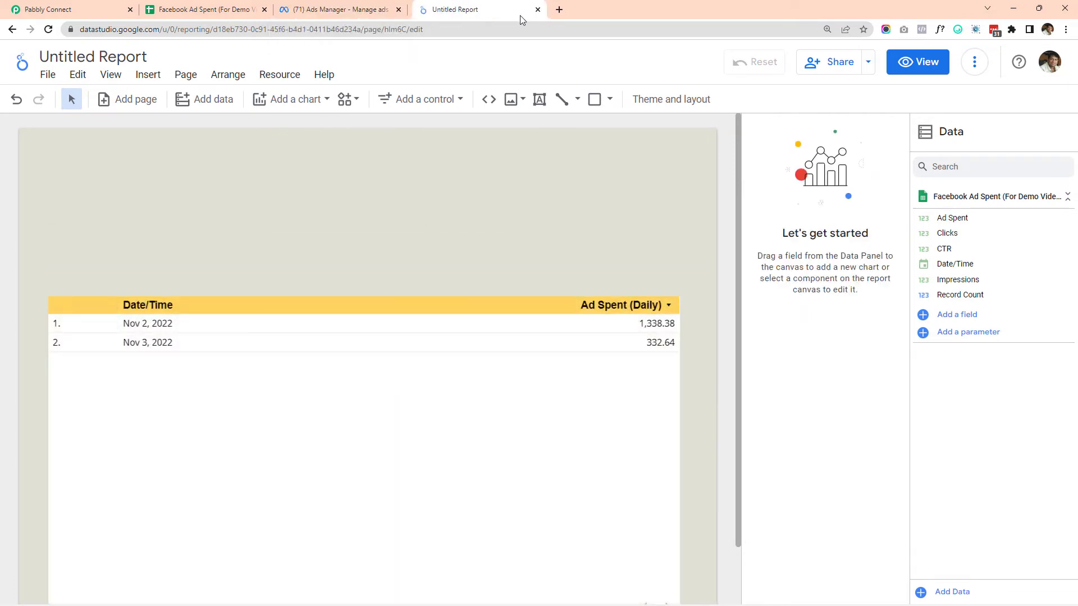
{"action": "left_click", "coordinate": [553, 10]}
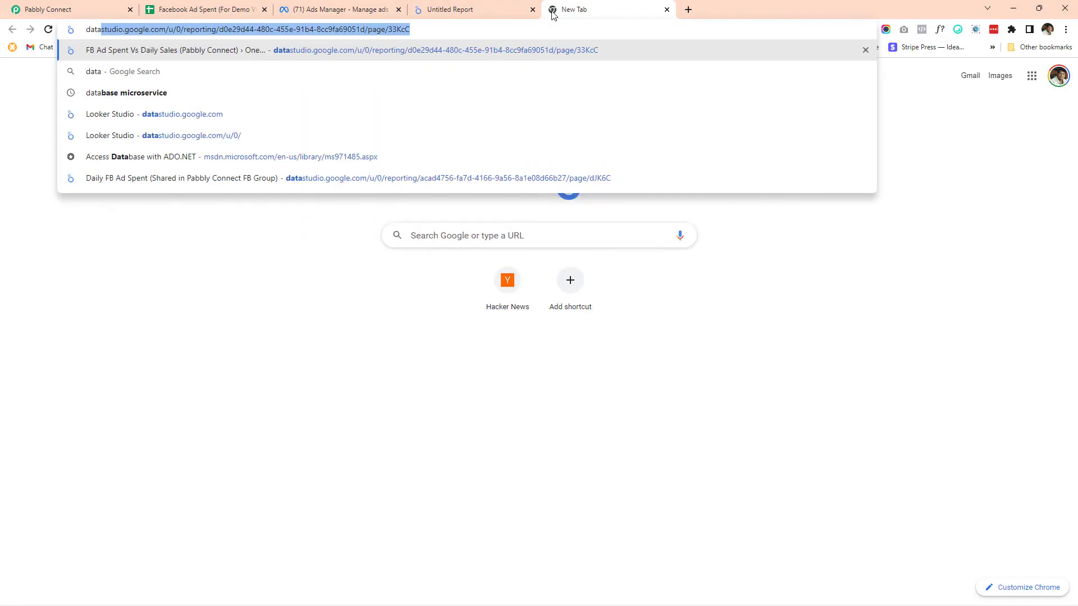
{"action": "key", "text": "End"}
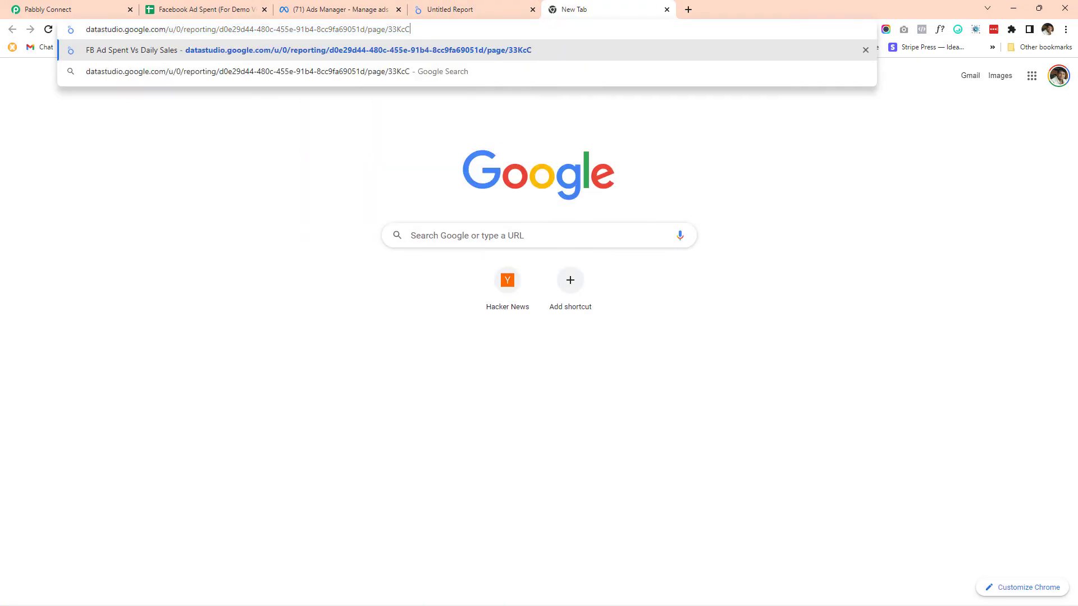
{"action": "left_click", "coordinate": [167, 30], "text": "shift"}
{"action": "key", "text": "BackSpace"}
{"action": "key", "text": "Return"}
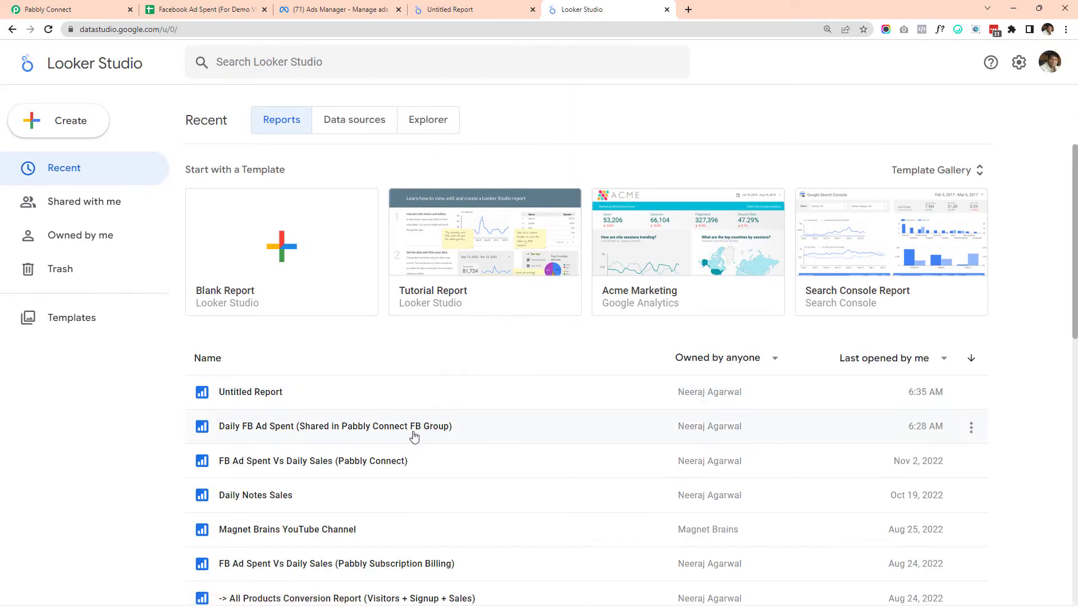
Open the Daily FB Ad Spent report, inspect its title lines, then return to the Untitled Report.
{"action": "left_click", "coordinate": [414, 438]}
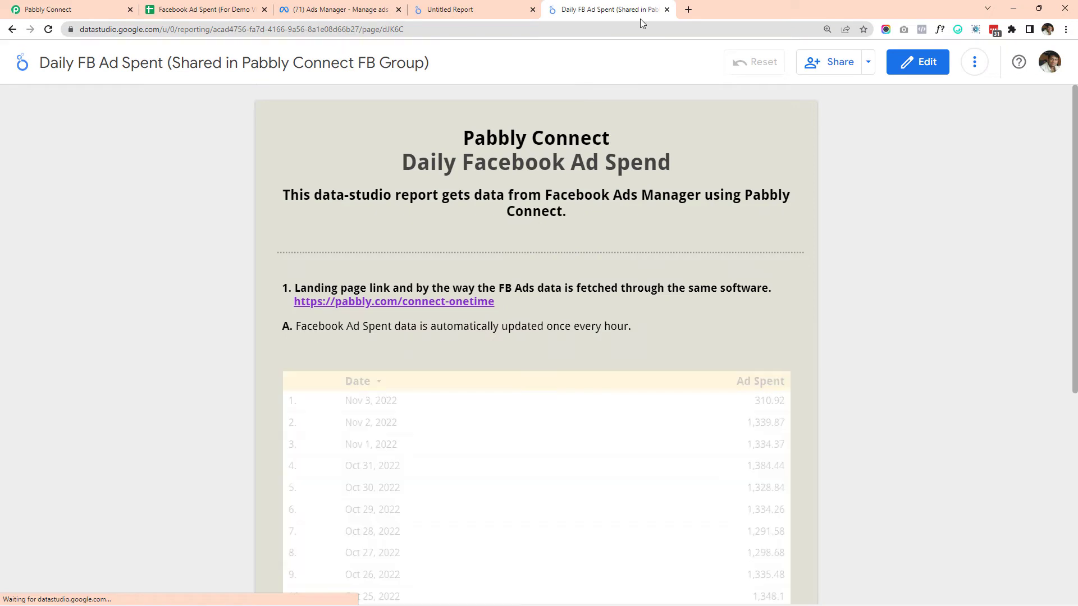
{"action": "left_click_drag", "start_coordinate": [456, 138], "coordinate": [624, 137]}
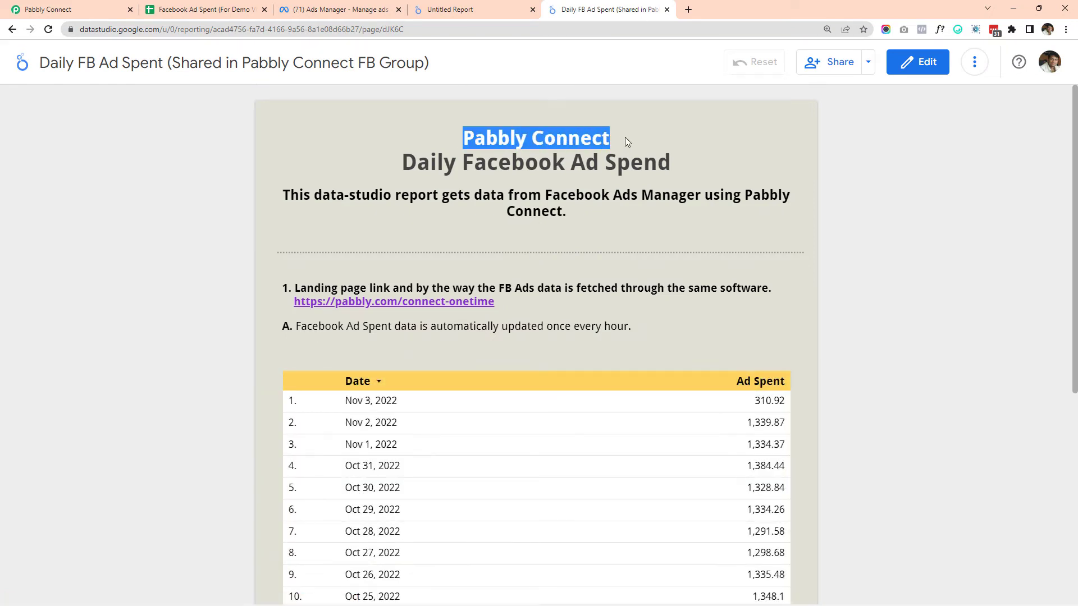
{"action": "left_click", "coordinate": [534, 157]}
{"action": "left_click_drag", "start_coordinate": [461, 138], "coordinate": [610, 138]}
{"action": "left_click_drag", "start_coordinate": [388, 171], "coordinate": [699, 170]}
{"action": "left_click", "coordinate": [568, 182]}
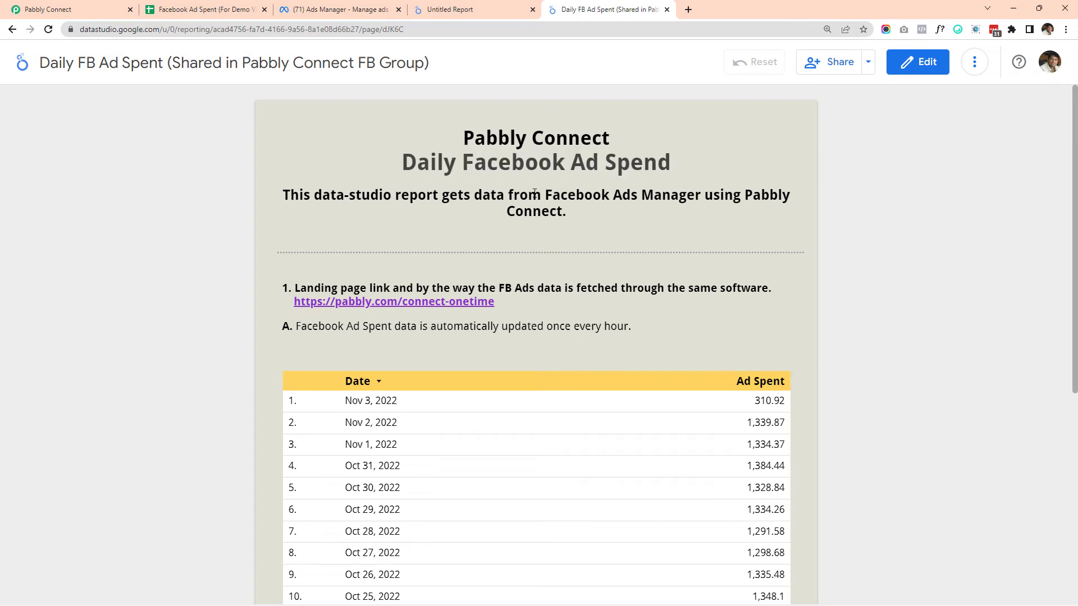
{"action": "left_click", "coordinate": [488, 10]}
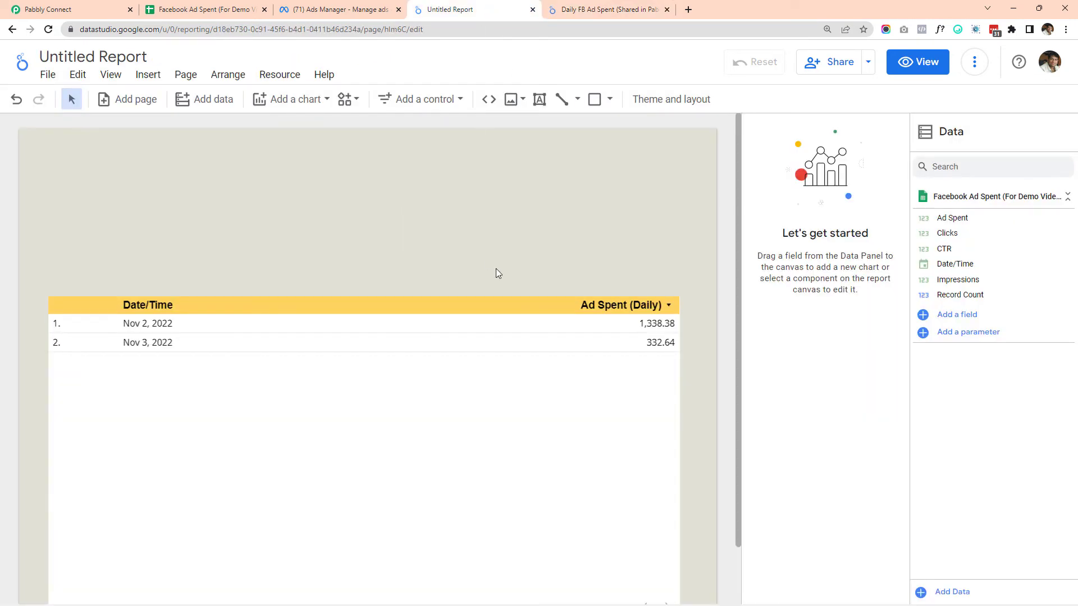
Add Clicks and Impressions metrics to the table, each aggregated by Max.
{"action": "left_click", "coordinate": [486, 293]}
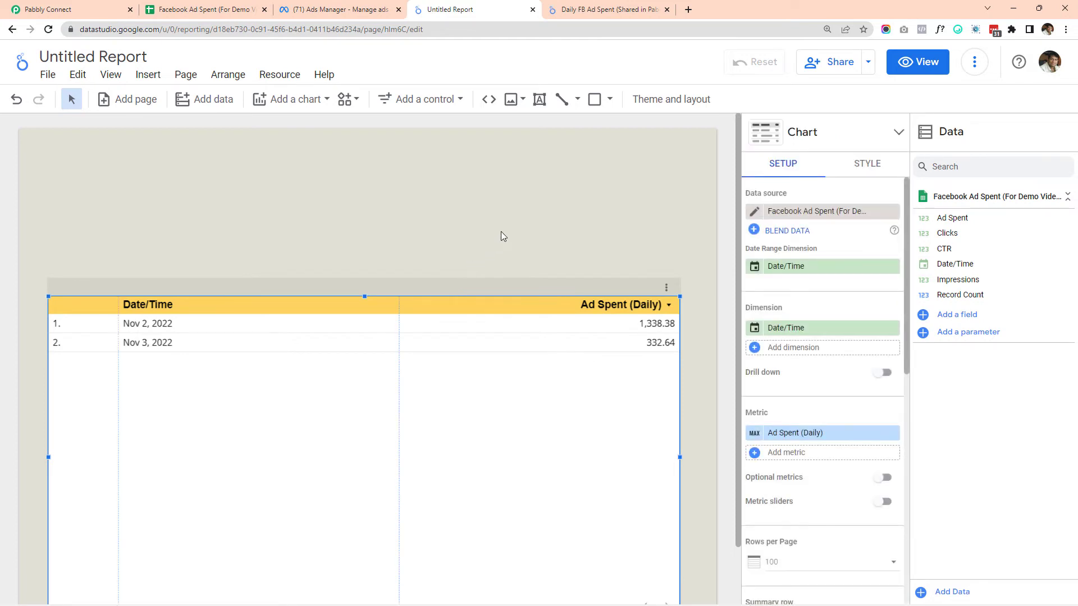
{"action": "scroll", "coordinate": [518, 219], "scroll_direction": "down", "scroll_amount": 1}
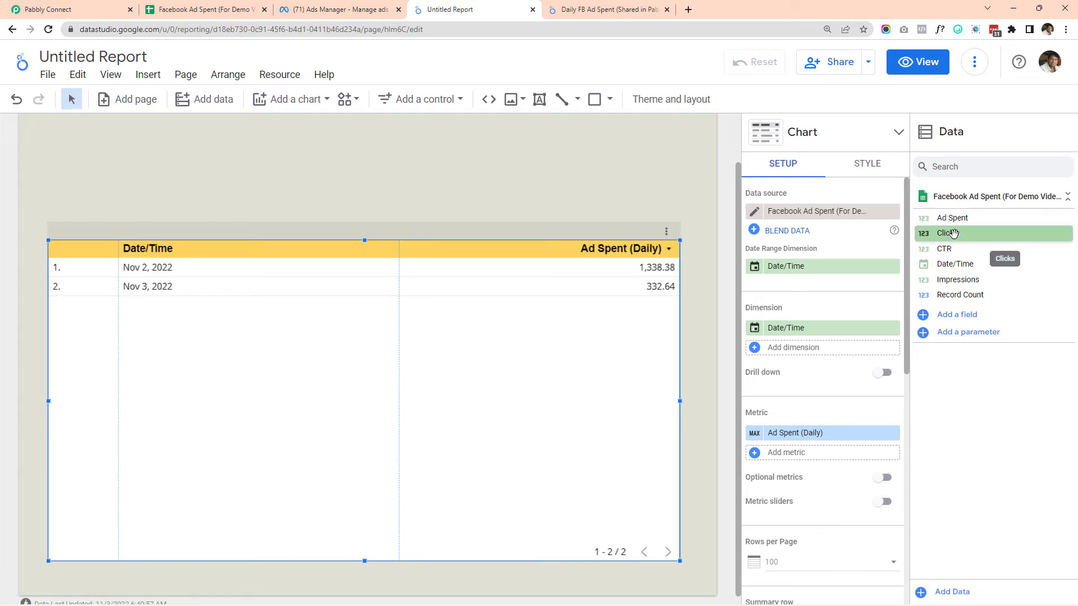
{"action": "left_click_drag", "start_coordinate": [954, 233], "coordinate": [789, 459]}
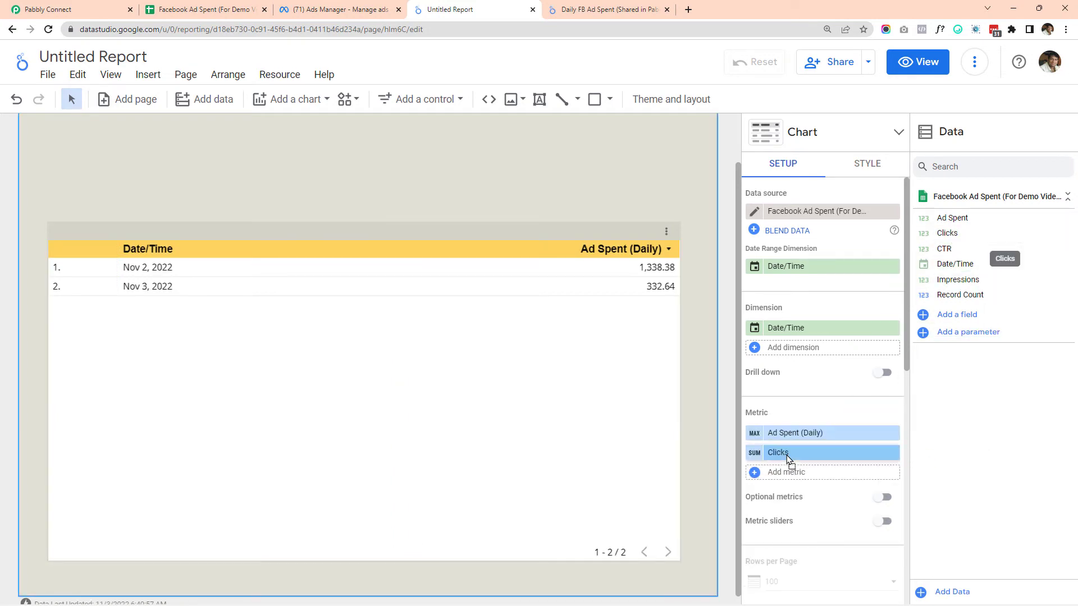
{"action": "left_click", "coordinate": [754, 453]}
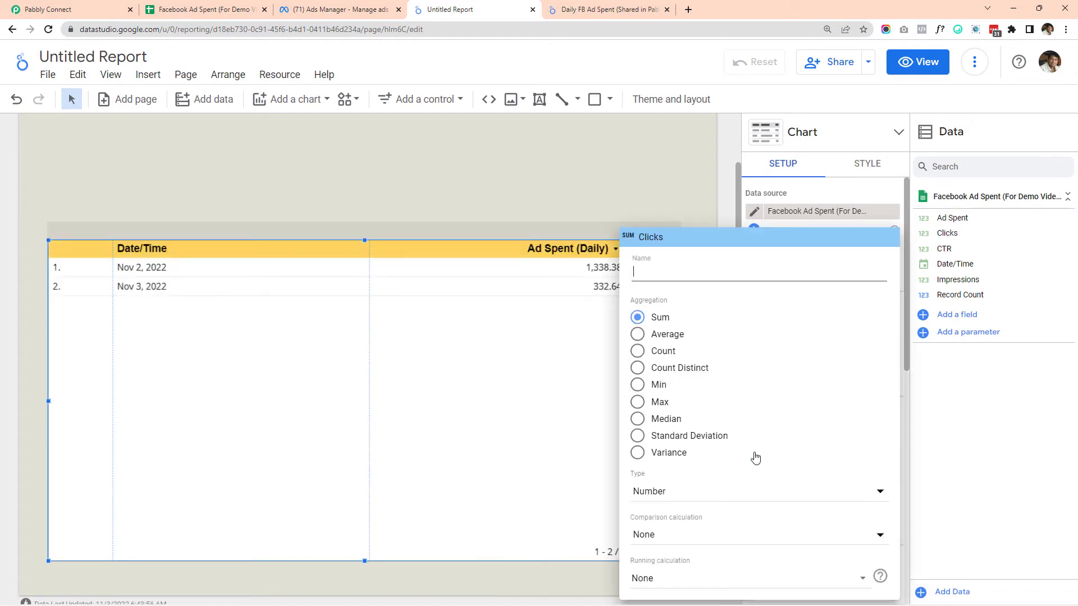
{"action": "left_click", "coordinate": [654, 404]}
{"action": "left_click", "coordinate": [989, 429]}
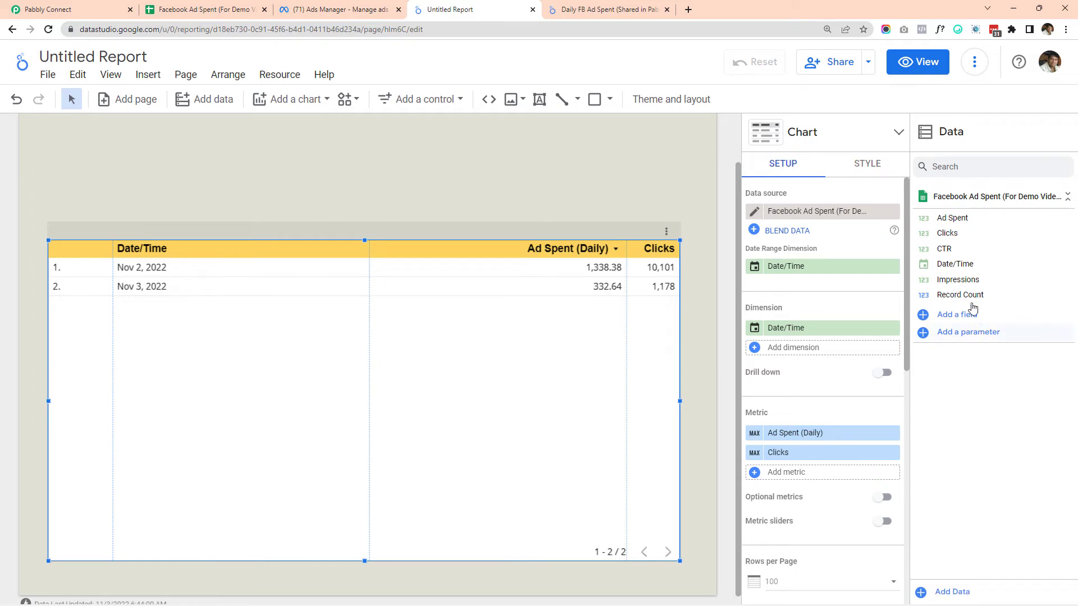
{"action": "left_click_drag", "start_coordinate": [958, 280], "coordinate": [799, 477]}
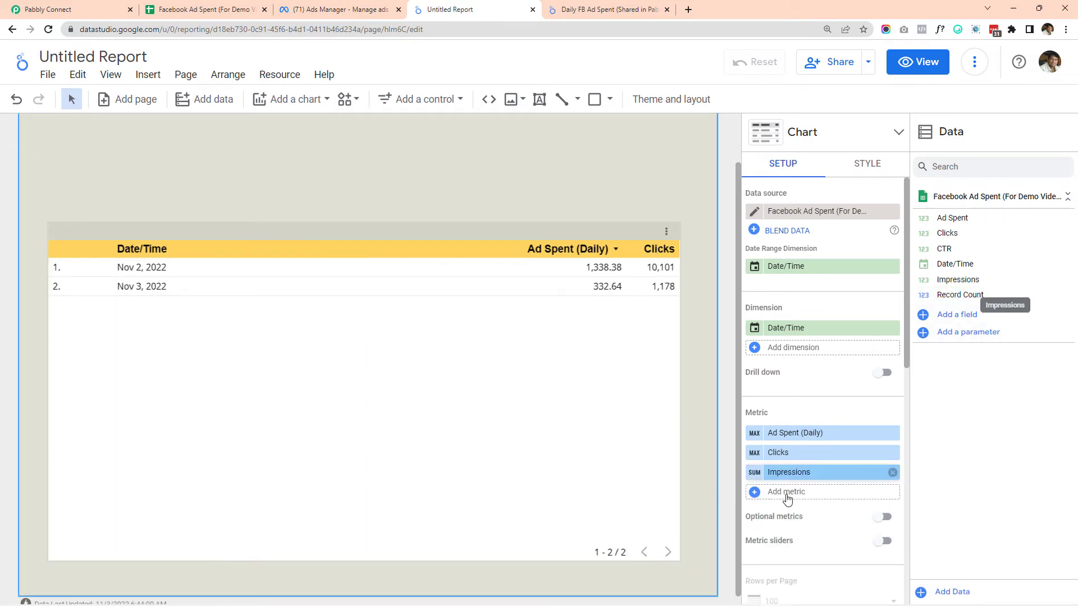
{"action": "left_click", "coordinate": [758, 476]}
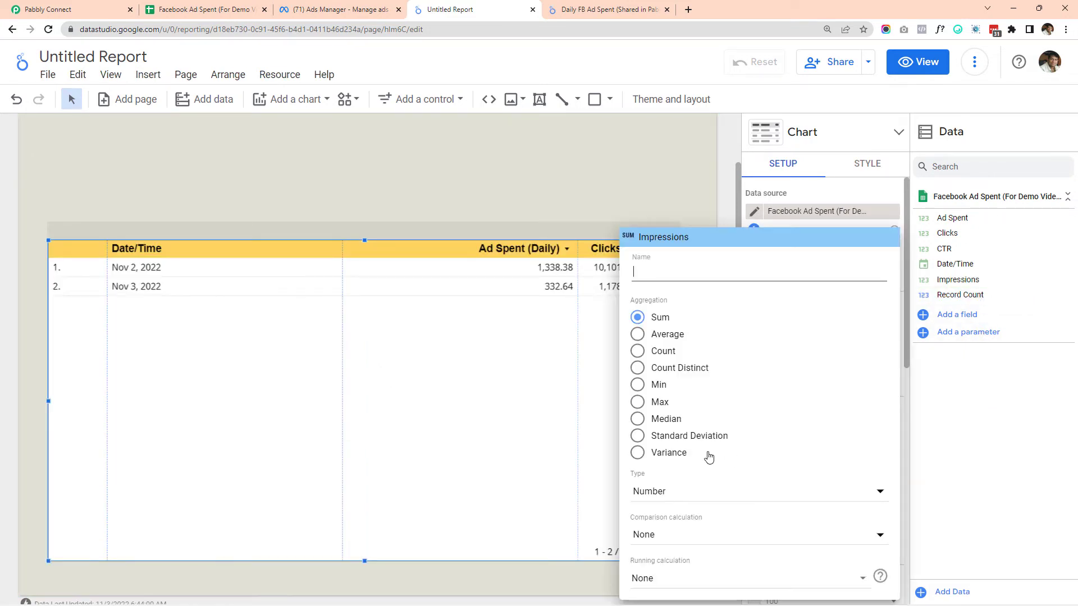
{"action": "left_click", "coordinate": [656, 403]}
{"action": "left_click", "coordinate": [987, 420]}
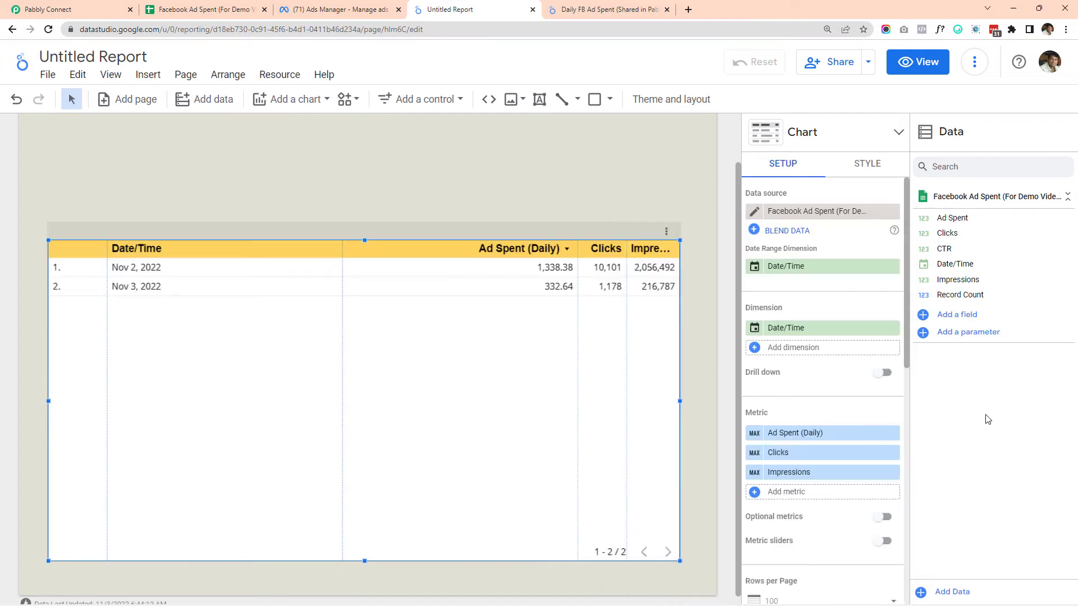
Narrow the Ad Spent (Daily) and Clicks columns and add a CTR metric aggregated by Max.
{"action": "left_click_drag", "start_coordinate": [578, 254], "coordinate": [489, 255]}
{"action": "left_click_drag", "start_coordinate": [627, 256], "coordinate": [557, 251]}
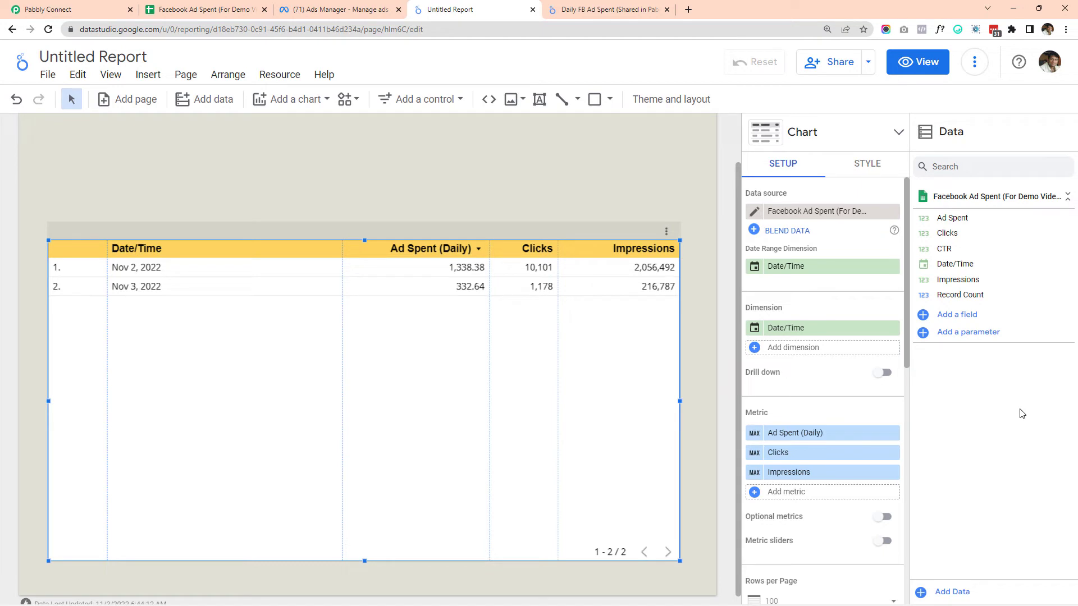
{"action": "left_click_drag", "start_coordinate": [954, 249], "coordinate": [812, 494]}
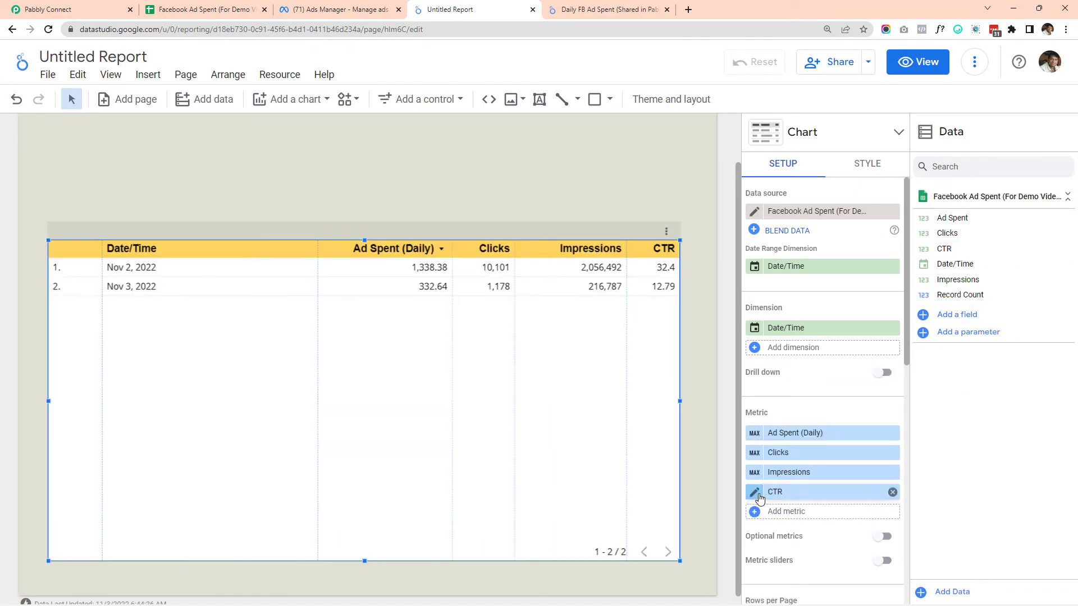
{"action": "left_click", "coordinate": [758, 497]}
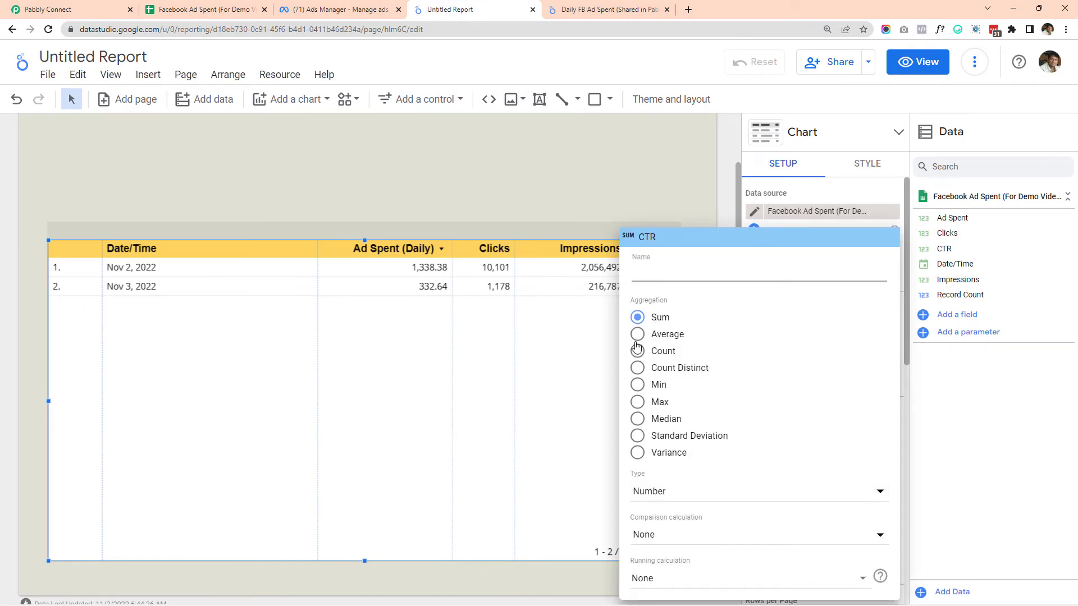
{"action": "left_click", "coordinate": [637, 402]}
{"action": "left_click", "coordinate": [963, 428]}
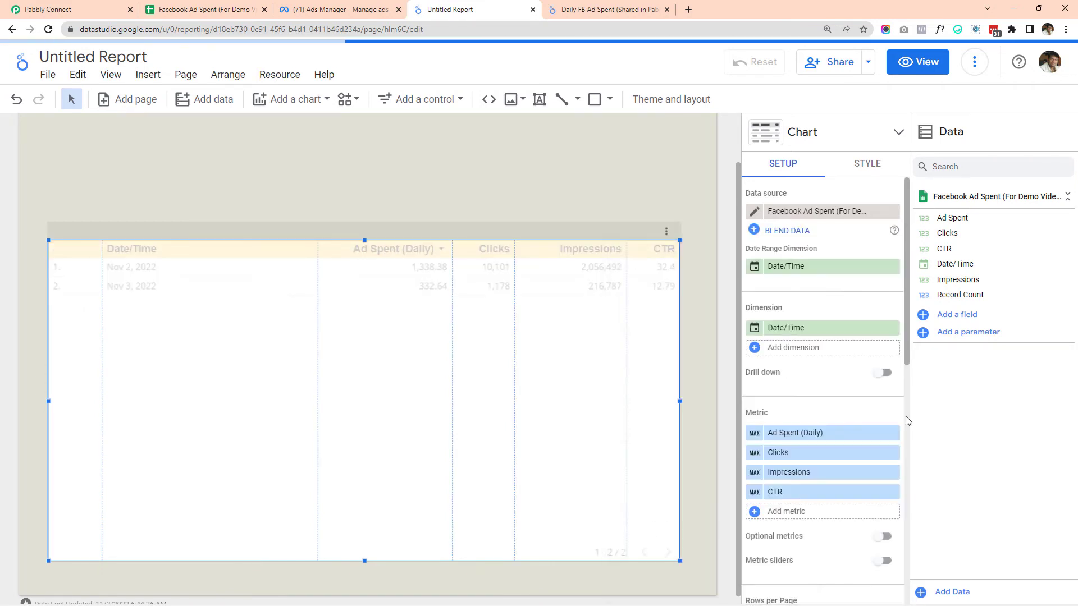
Check the Nov 2 CTR values in the Facebook Ad Spent spreadsheet, then return to the report.
{"action": "left_click", "coordinate": [186, 7]}
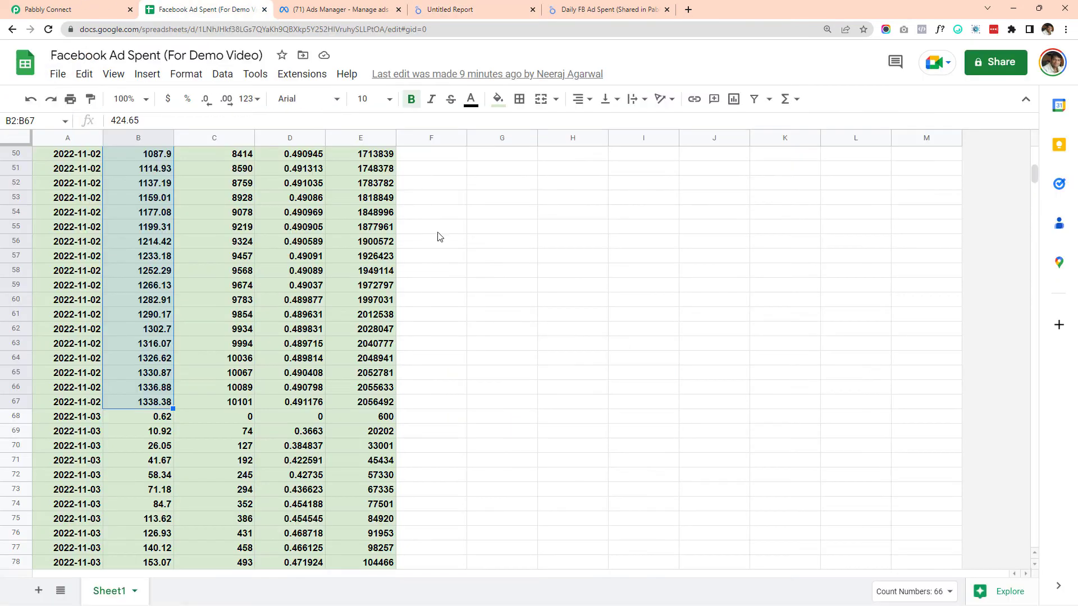
{"action": "left_click", "coordinate": [303, 214]}
{"action": "scroll", "coordinate": [308, 180], "scroll_direction": "up", "scroll_amount": 5}
{"action": "scroll", "coordinate": [300, 247], "scroll_direction": "down", "scroll_amount": 8}
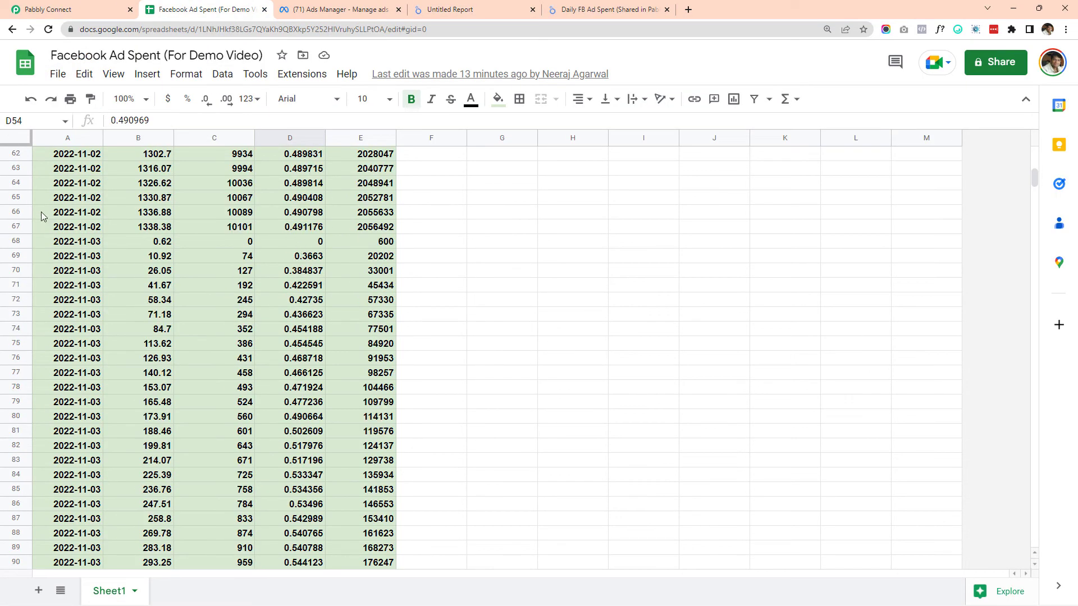
{"action": "left_click_drag", "start_coordinate": [70, 227], "coordinate": [371, 230]}
{"action": "left_click", "coordinate": [316, 227]}
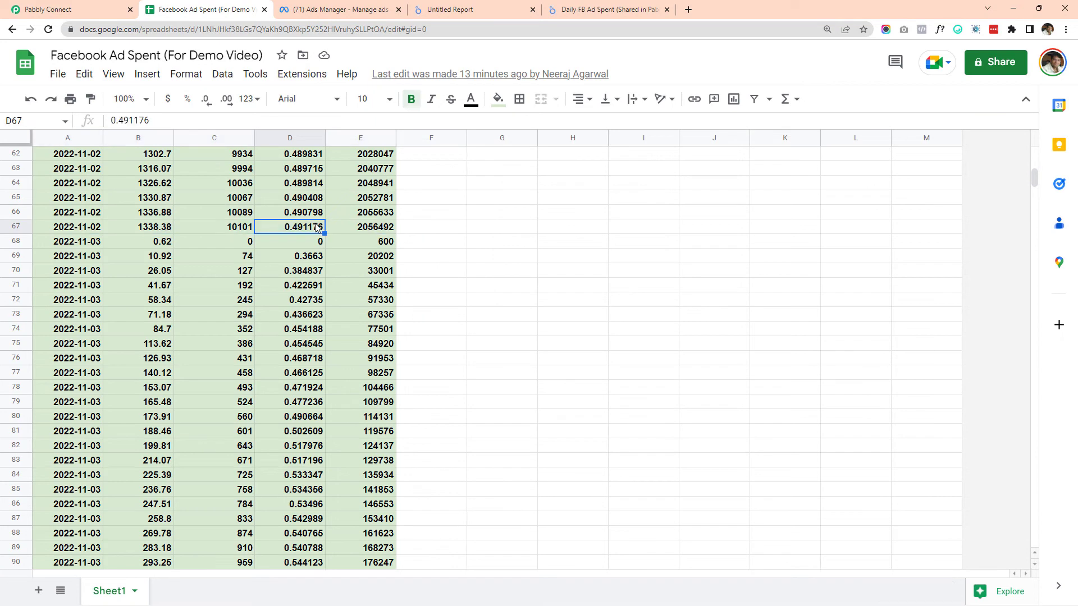
{"action": "left_click", "coordinate": [331, 8]}
{"action": "left_click", "coordinate": [483, 7]}
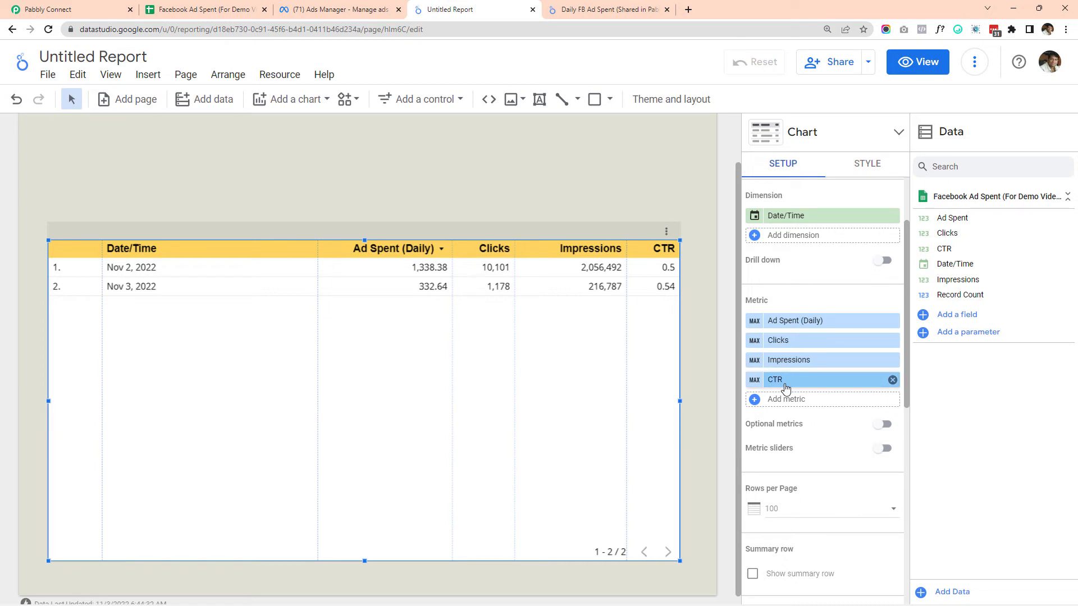
{"action": "left_click", "coordinate": [227, 9]}
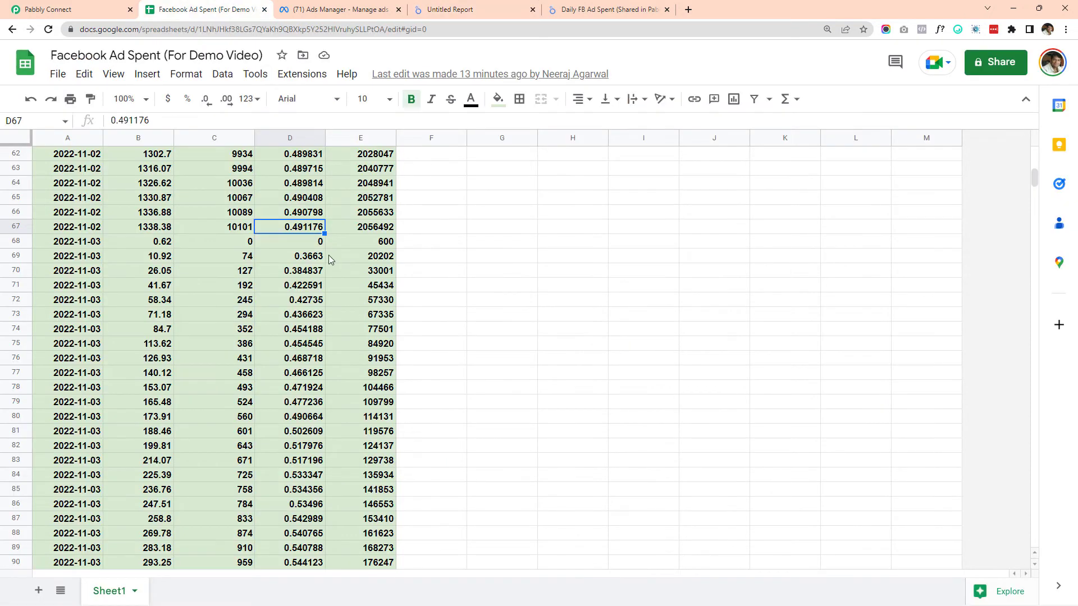
{"action": "scroll", "coordinate": [291, 243], "scroll_direction": "up", "scroll_amount": 3}
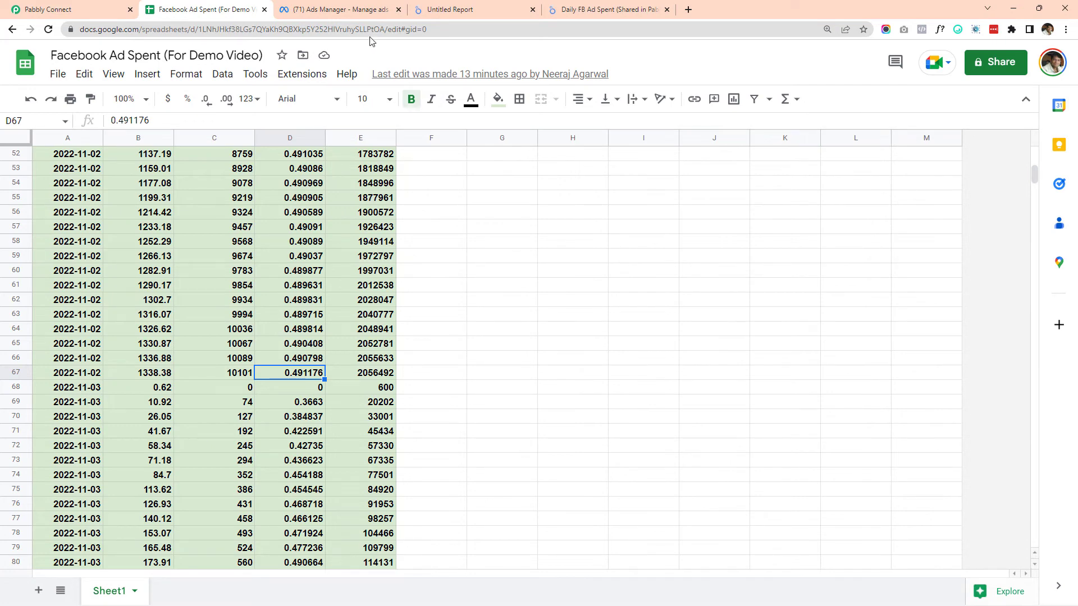
{"action": "left_click", "coordinate": [447, 7]}
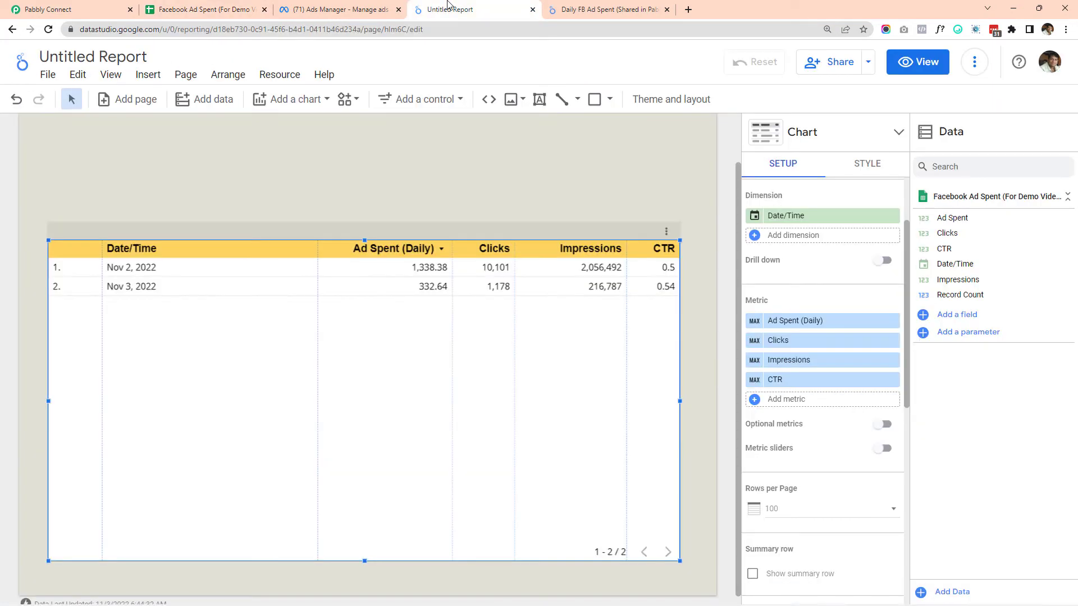
{"action": "left_click", "coordinate": [754, 380]}
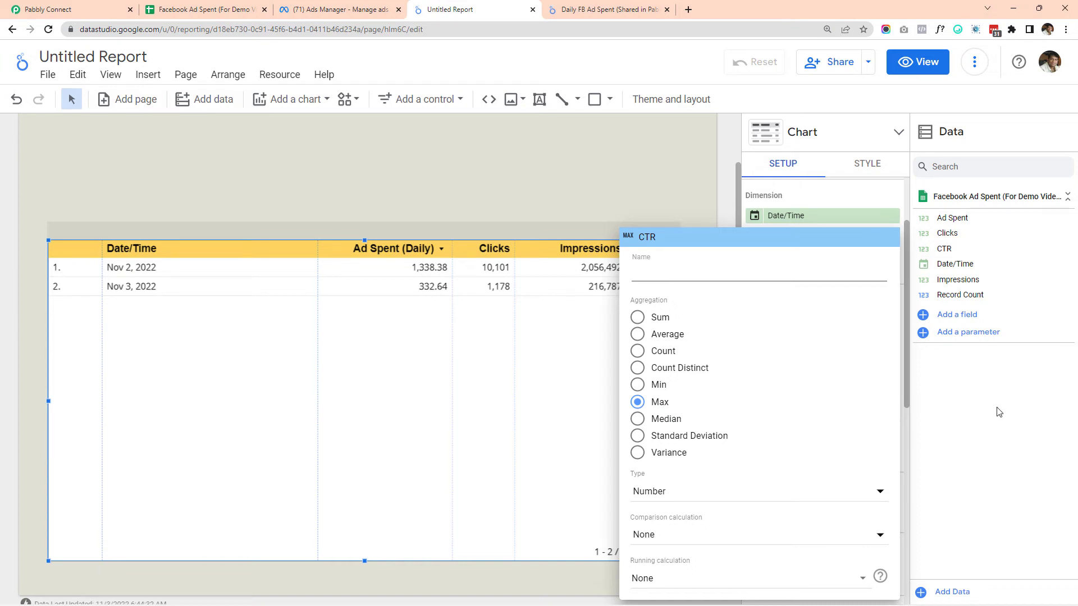
{"action": "left_click", "coordinate": [974, 416]}
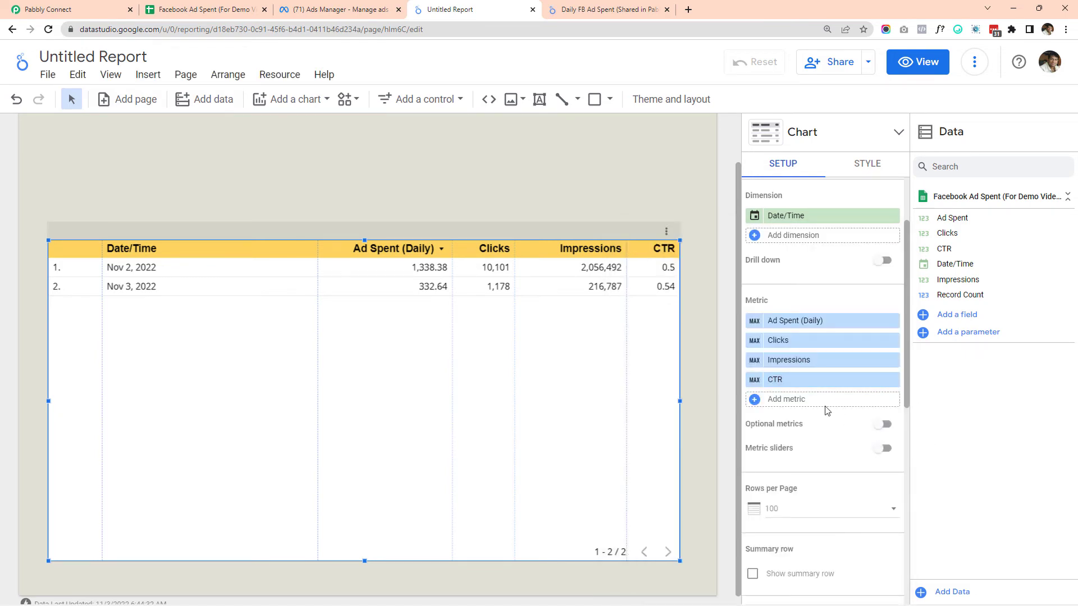
Add a text box above the table with the heading 'Pabbly Connect Daily Ad Spent Data'.
{"action": "mouse_move", "coordinate": [758, 389]}
{"action": "left_click", "coordinate": [276, 157]}
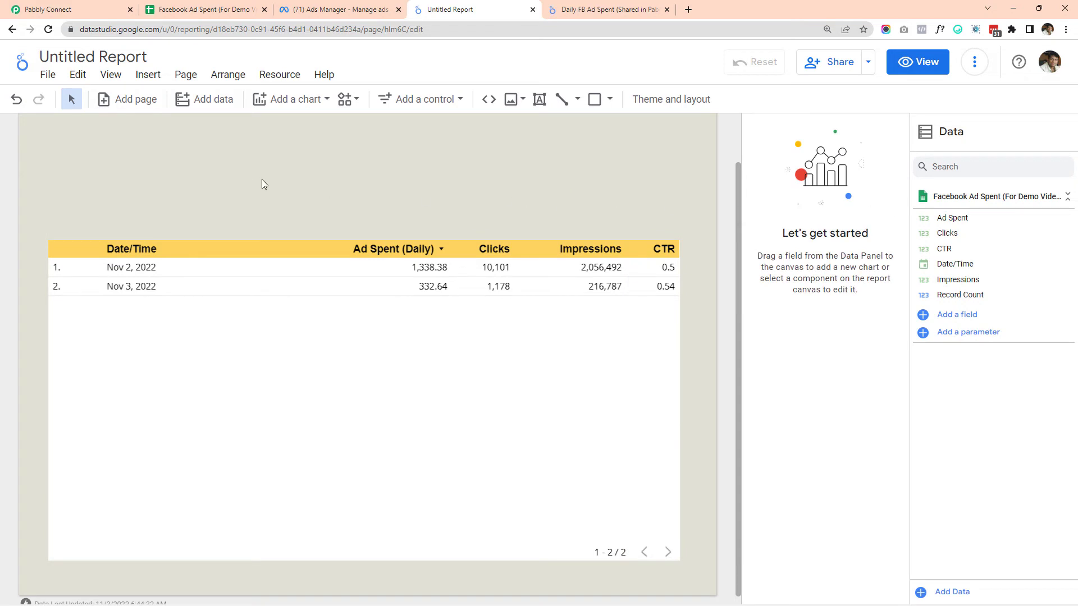
{"action": "scroll", "coordinate": [258, 188], "scroll_direction": "up", "scroll_amount": 1}
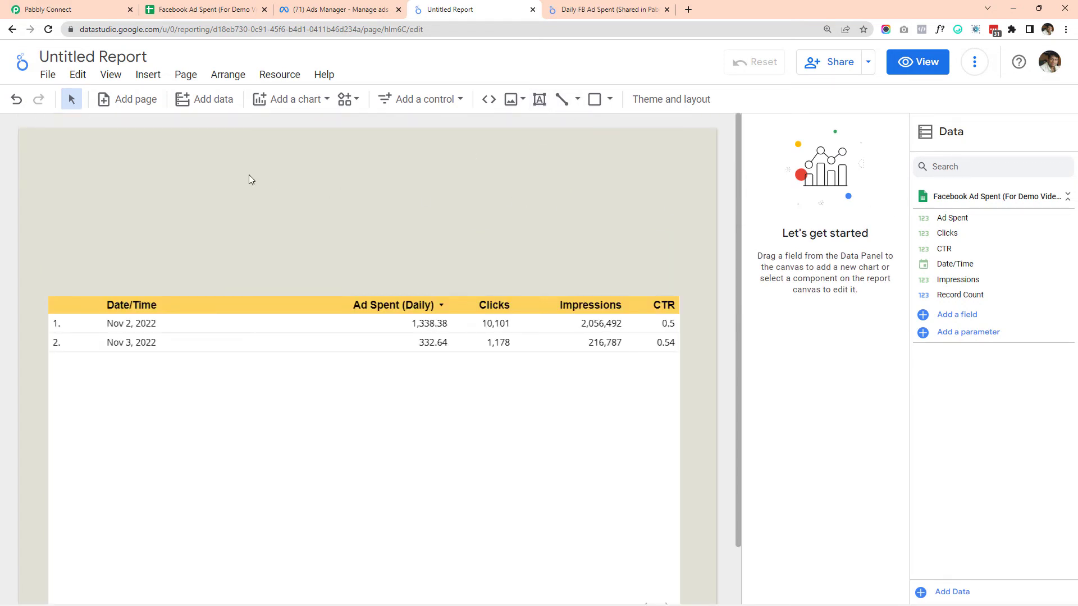
{"action": "left_click", "coordinate": [539, 99]}
{"action": "left_click_drag", "start_coordinate": [173, 146], "coordinate": [551, 234]}
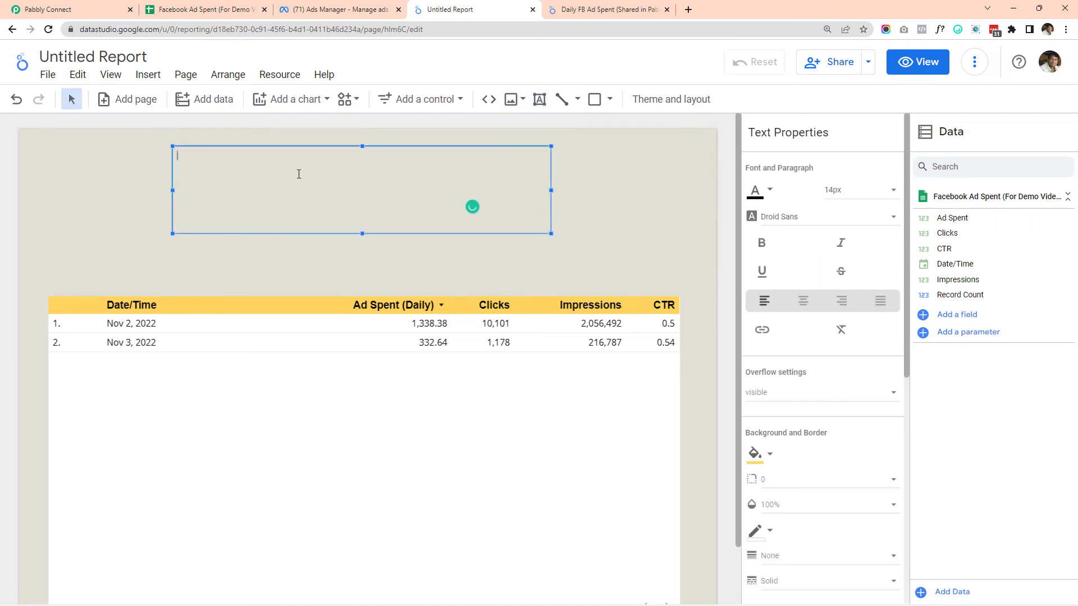
{"action": "type", "text": "Pabbly Connect Daily Ad Spent Data"}
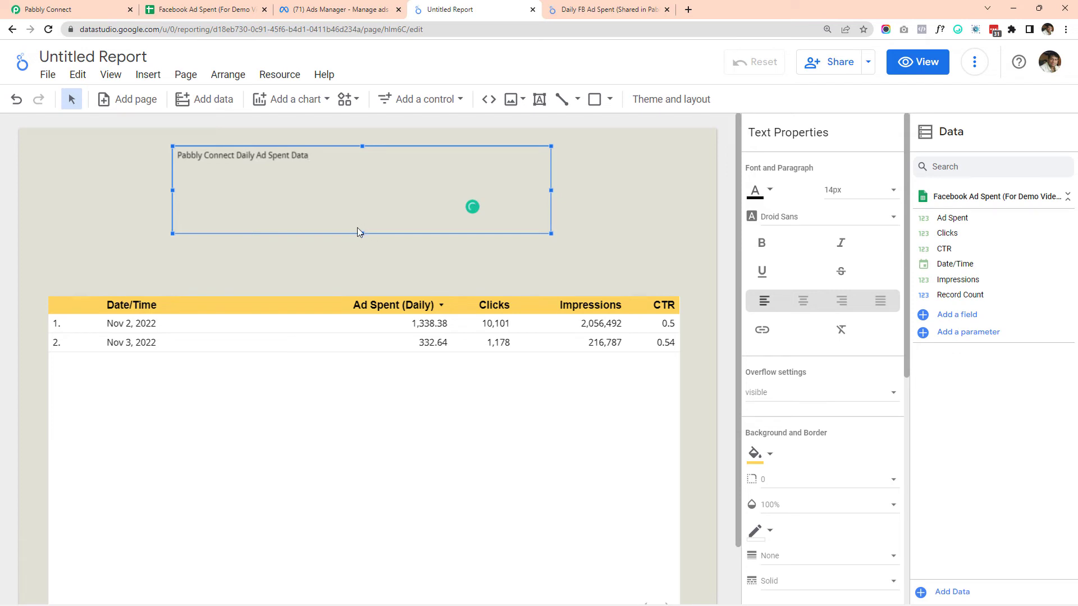
Try 20px and 48px, then set the heading font size to 36px.
{"action": "left_click_drag", "start_coordinate": [363, 167], "coordinate": [153, 164]}
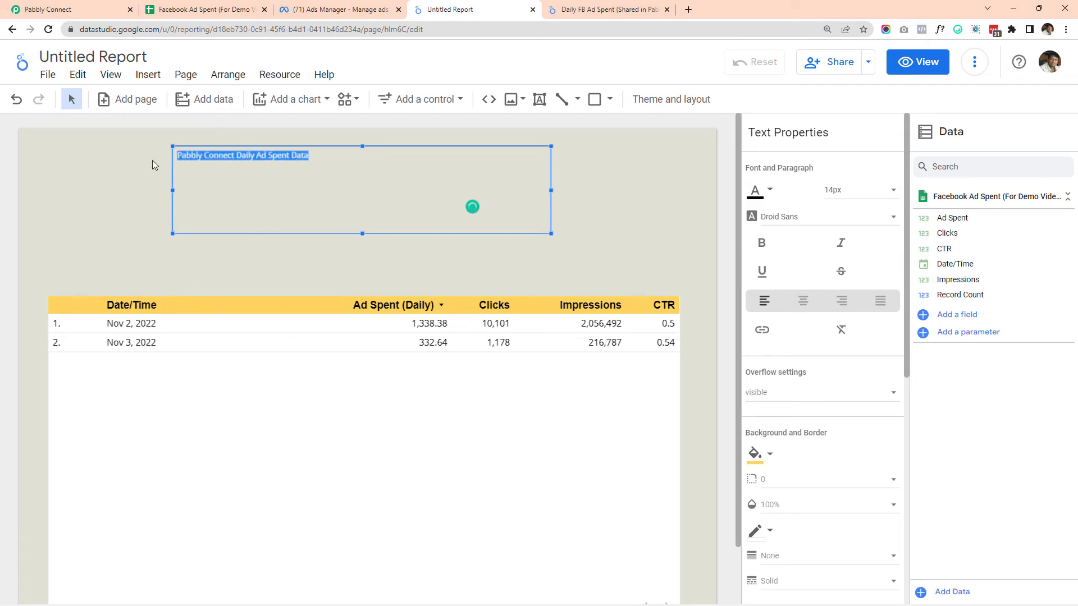
{"action": "left_click", "coordinate": [859, 190]}
{"action": "left_click", "coordinate": [850, 288]}
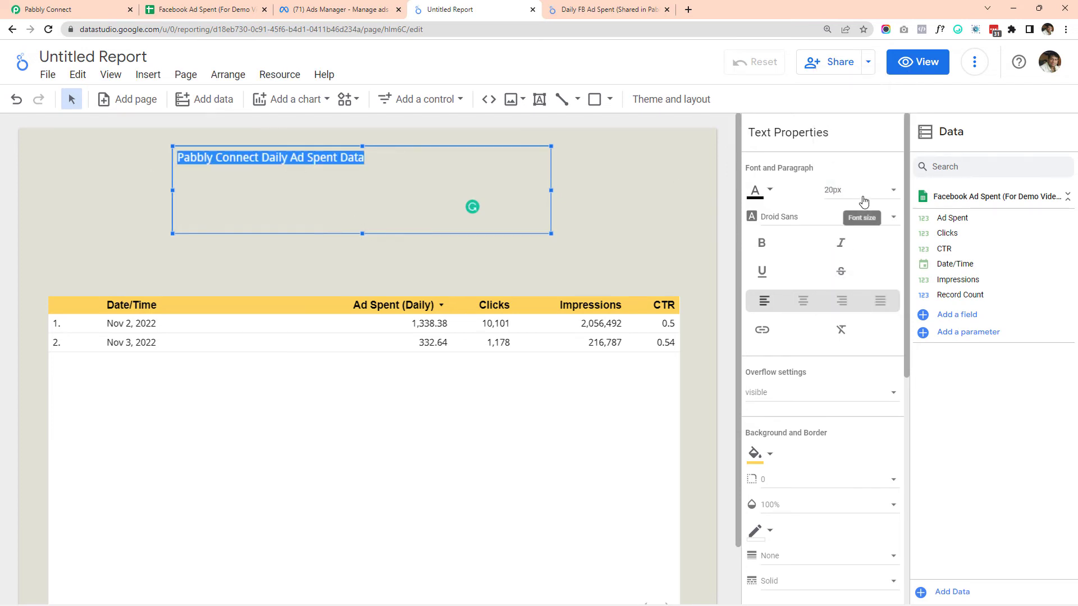
{"action": "left_click", "coordinate": [863, 190]}
{"action": "scroll", "coordinate": [848, 261], "scroll_direction": "down", "scroll_amount": 2}
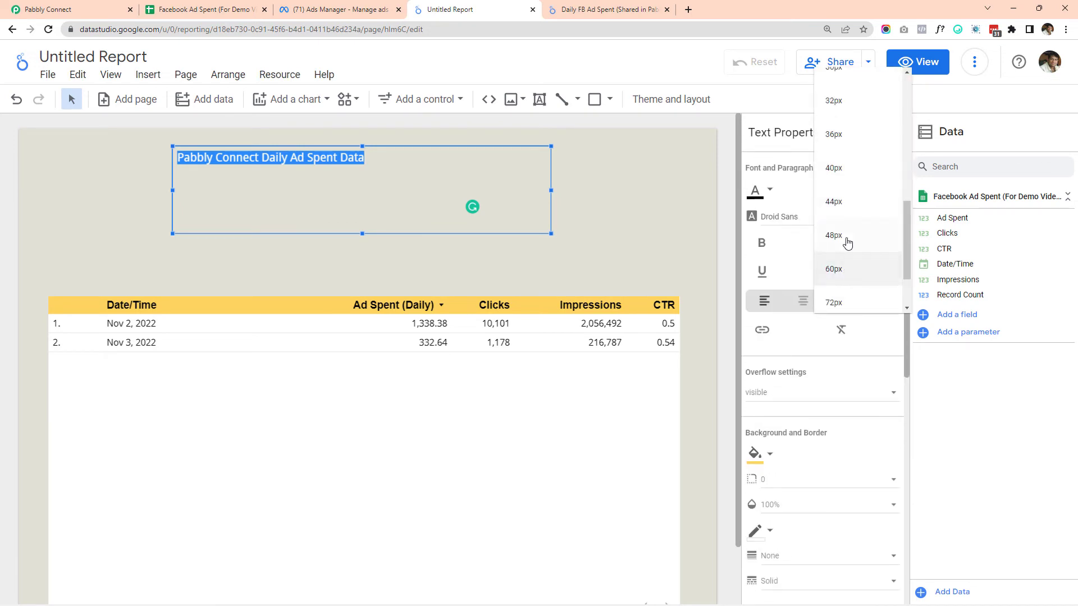
{"action": "left_click", "coordinate": [848, 238]}
{"action": "left_click", "coordinate": [847, 221]}
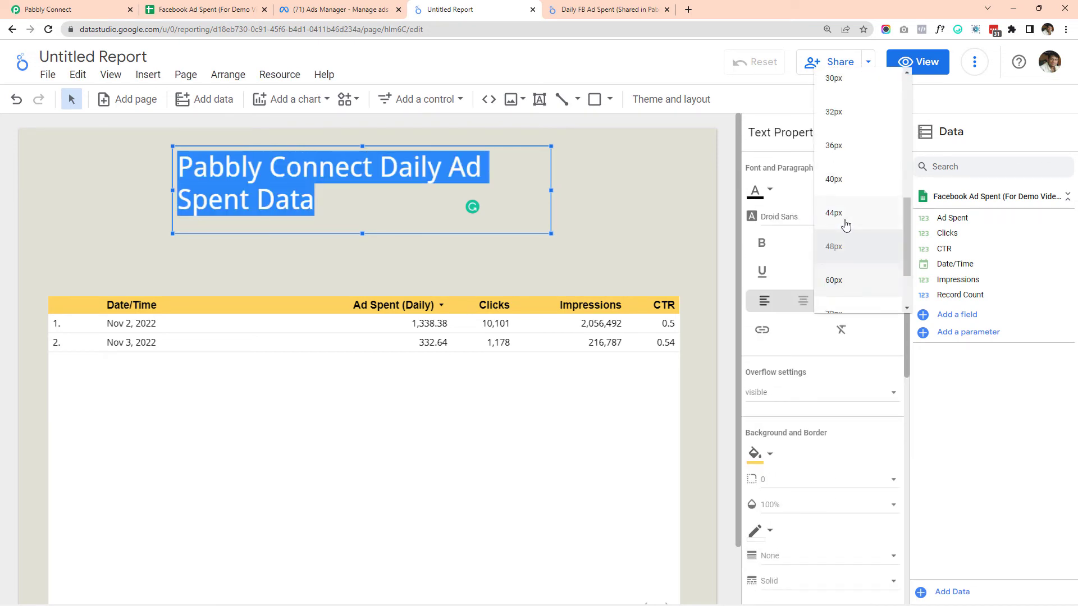
{"action": "left_click", "coordinate": [845, 145]}
Change the heading's font to Impact.
{"action": "left_click", "coordinate": [642, 200]}
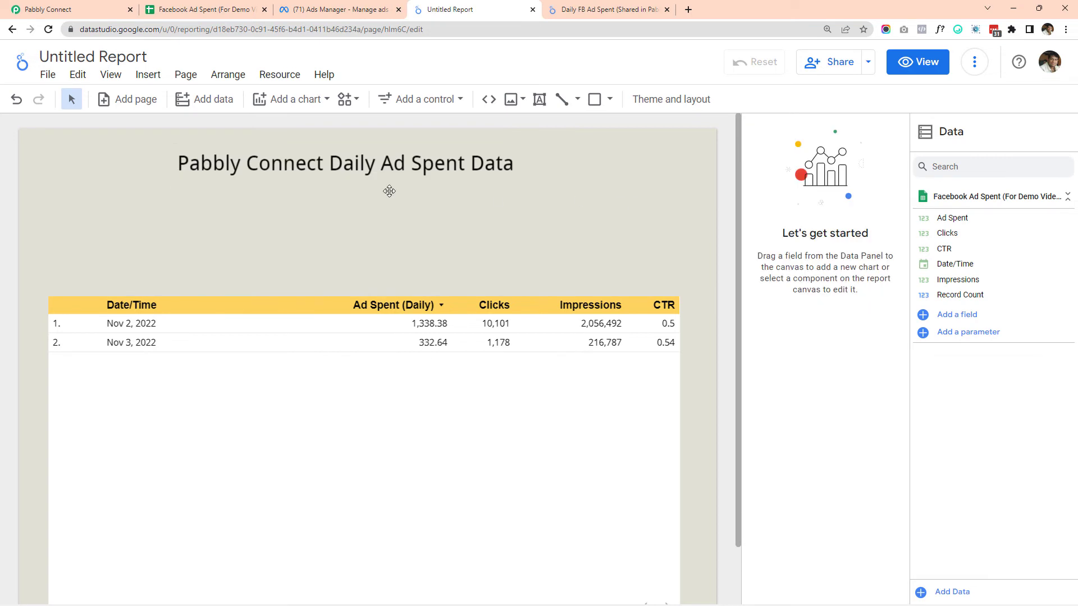
{"action": "left_click", "coordinate": [359, 169]}
{"action": "double_click", "coordinate": [360, 169]}
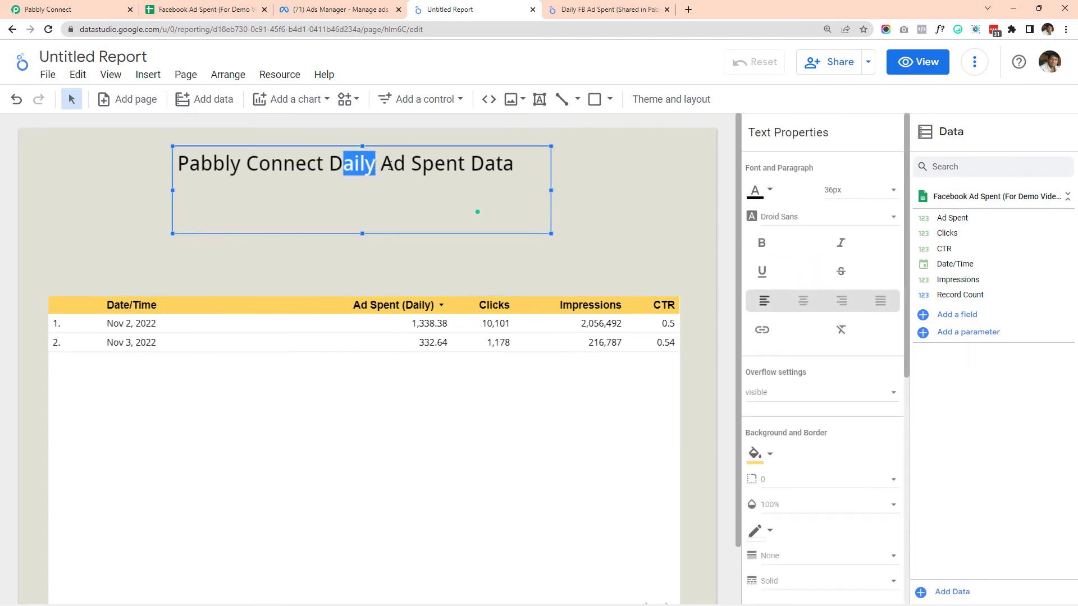
{"action": "triple_click", "coordinate": [359, 168]}
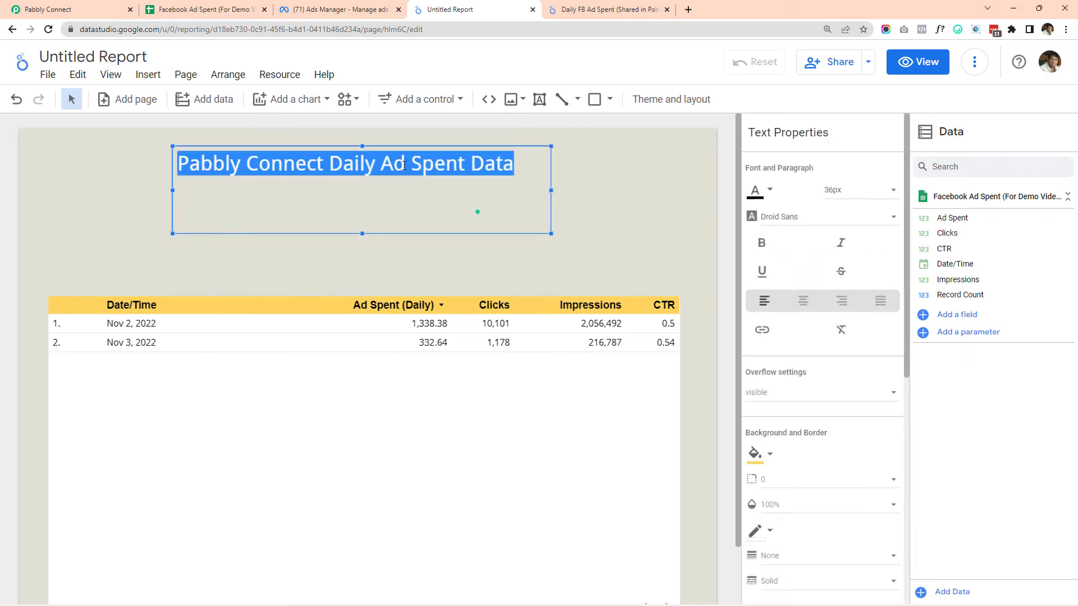
{"action": "left_click", "coordinate": [785, 221]}
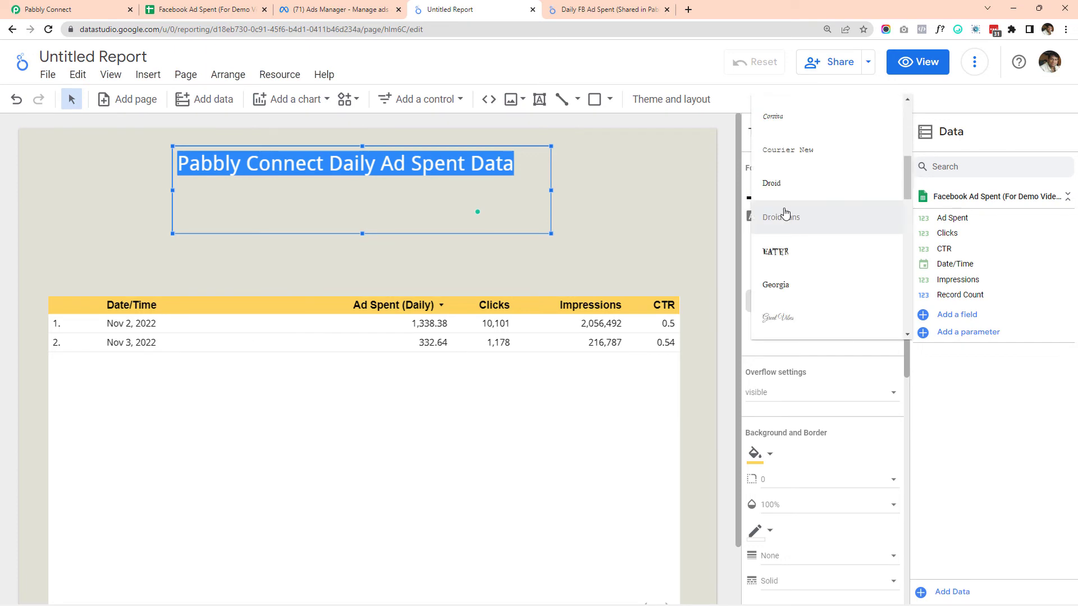
{"action": "scroll", "coordinate": [792, 249], "scroll_direction": "up", "scroll_amount": 3}
{"action": "scroll", "coordinate": [793, 249], "scroll_direction": "down", "scroll_amount": 3}
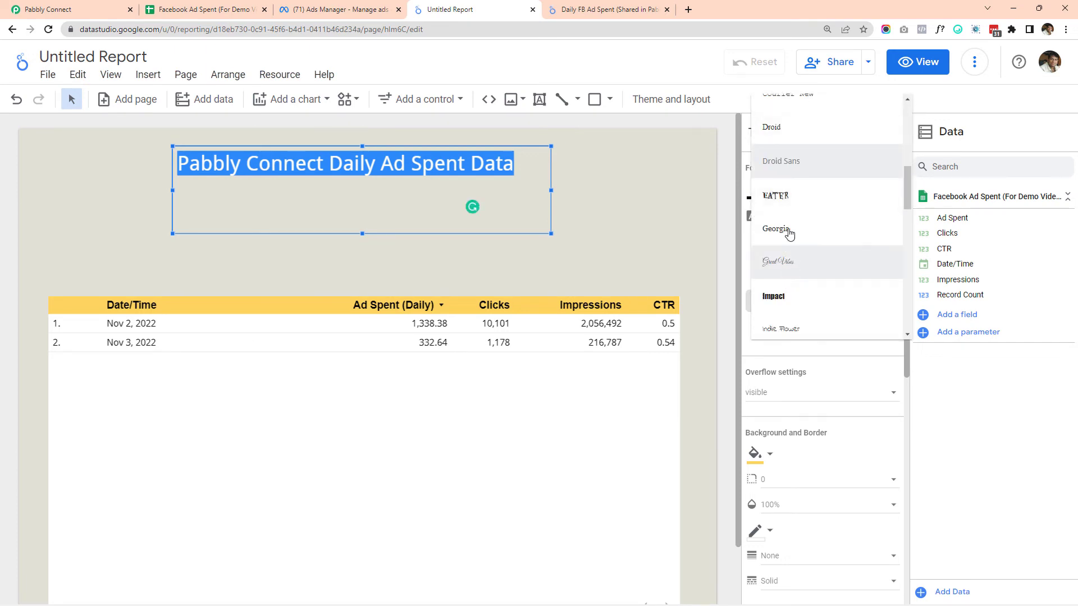
{"action": "left_click", "coordinate": [626, 173]}
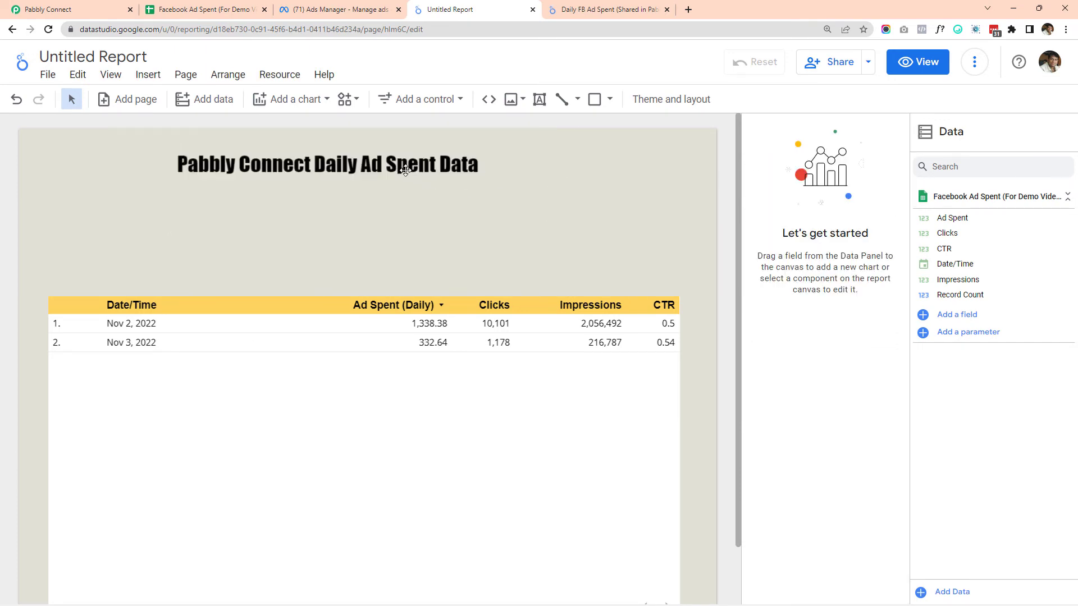
{"action": "left_click", "coordinate": [407, 168]}
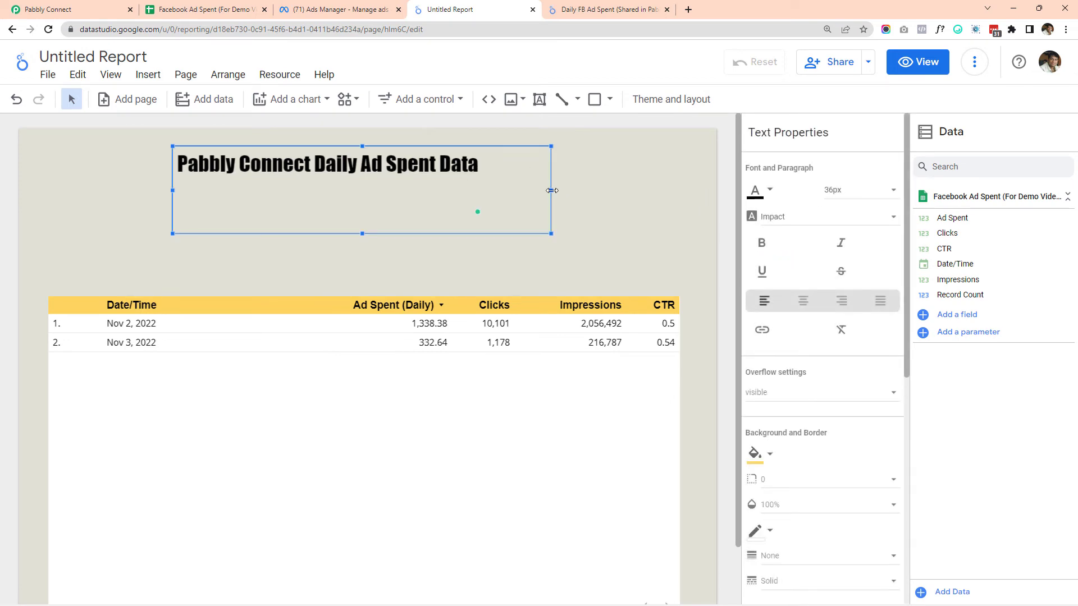
Trim the heading box to one line and centre it above the table.
{"action": "left_click_drag", "start_coordinate": [552, 190], "coordinate": [496, 183]}
{"action": "left_click", "coordinate": [528, 177]}
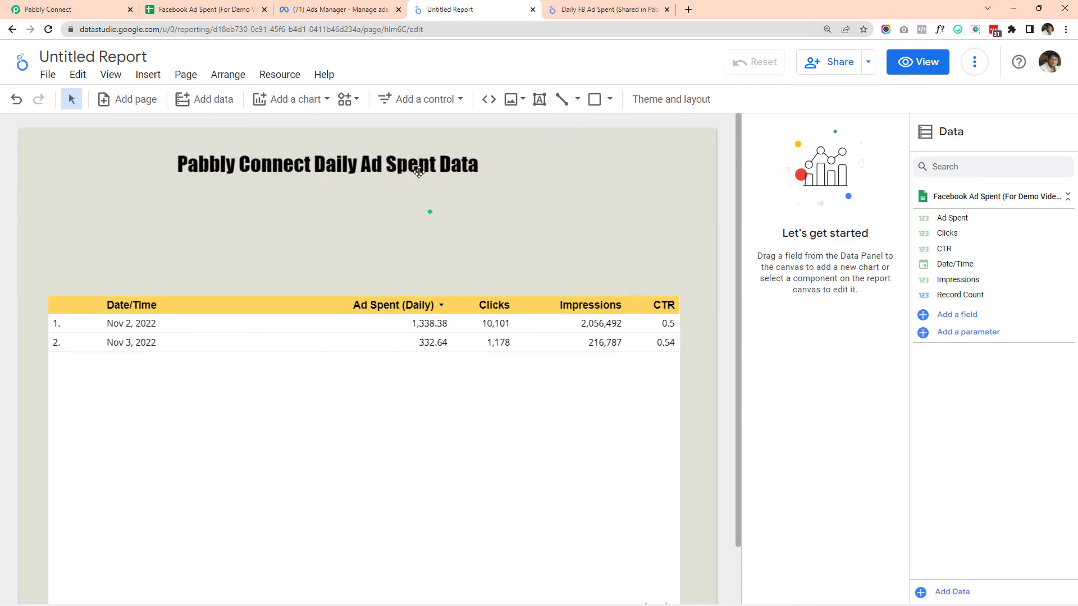
{"action": "left_click", "coordinate": [418, 172]}
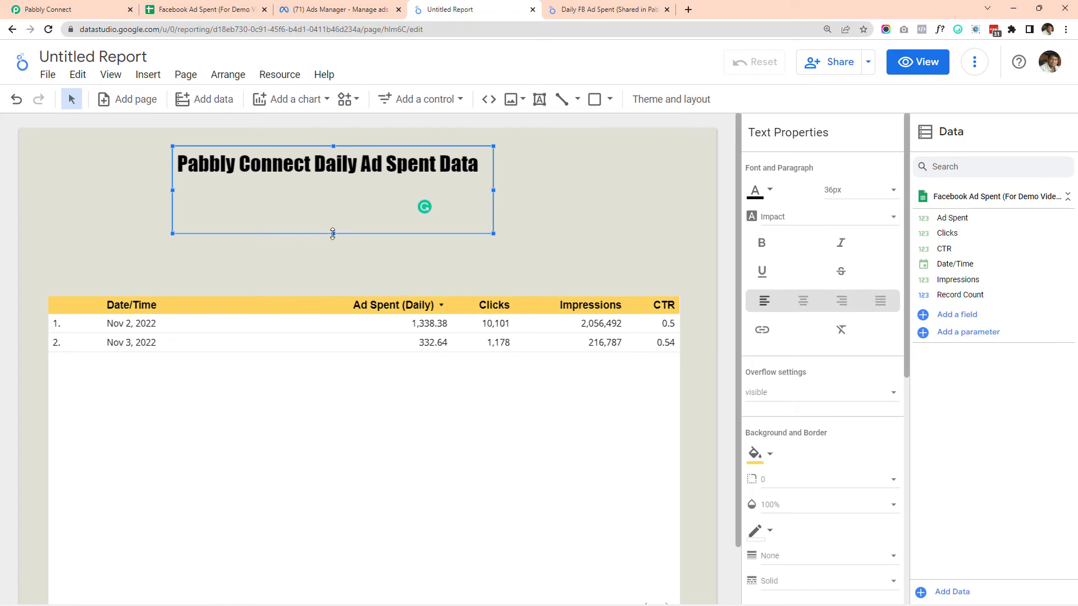
{"action": "left_click_drag", "start_coordinate": [333, 234], "coordinate": [333, 194]}
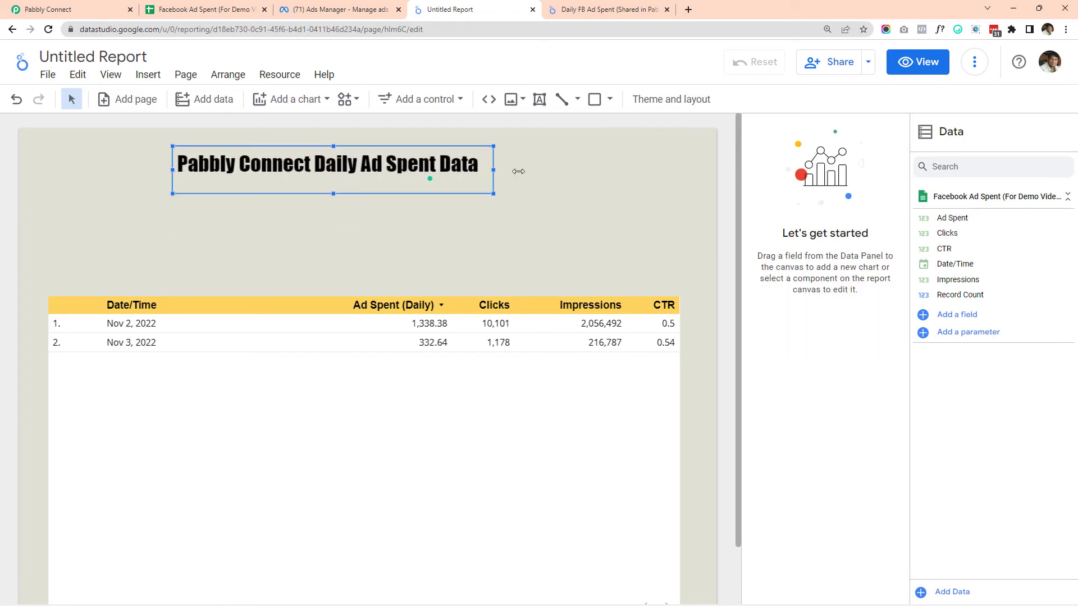
{"action": "left_click_drag", "start_coordinate": [479, 147], "coordinate": [511, 152]}
{"action": "left_click", "coordinate": [580, 127]}
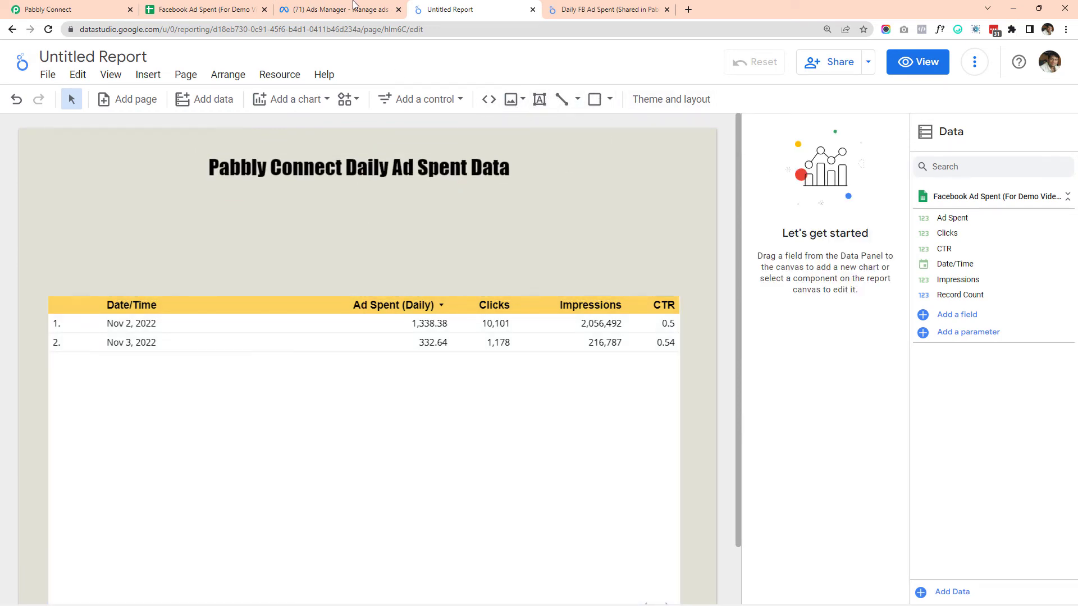
Open the shared Daily FB Ad Spent report in edit mode and inspect its heading text.
{"action": "left_click", "coordinate": [604, 4]}
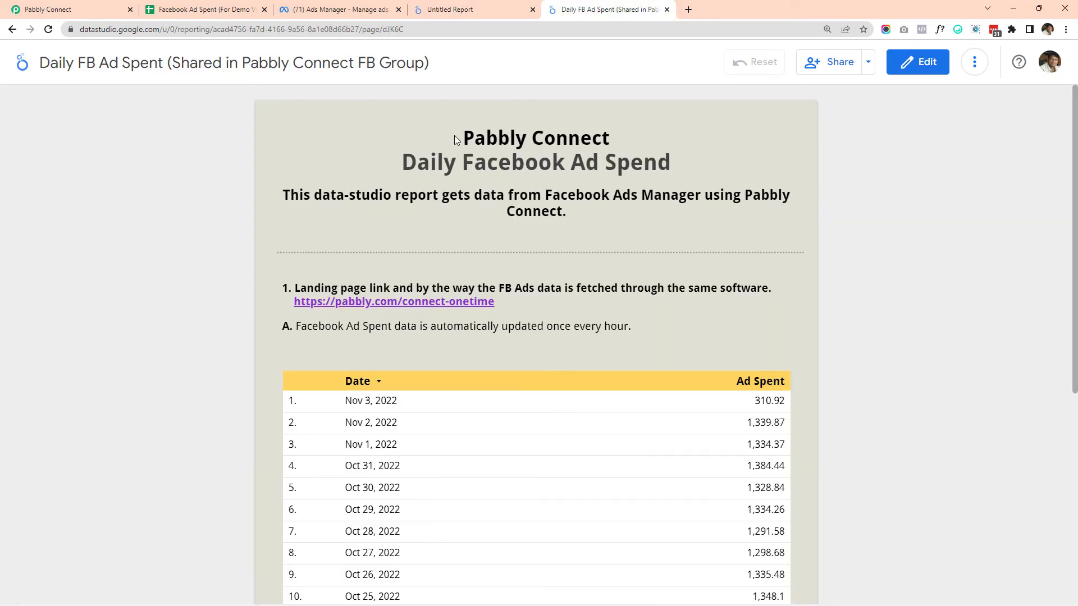
{"action": "mouse_move", "coordinate": [455, 139]}
{"action": "left_mouse_down"}
{"action": "mouse_move", "coordinate": [637, 148]}
{"action": "mouse_move", "coordinate": [461, 140]}
{"action": "left_mouse_up"}
{"action": "left_click", "coordinate": [638, 147]}
{"action": "left_click", "coordinate": [462, 140]}
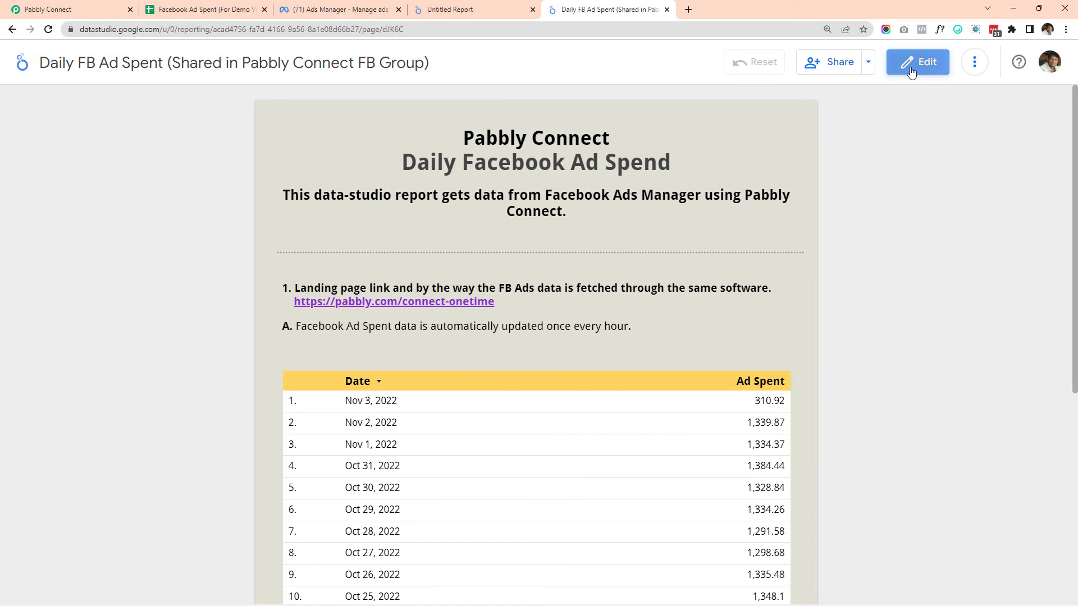
{"action": "left_click", "coordinate": [912, 68]}
{"action": "left_click", "coordinate": [377, 165]}
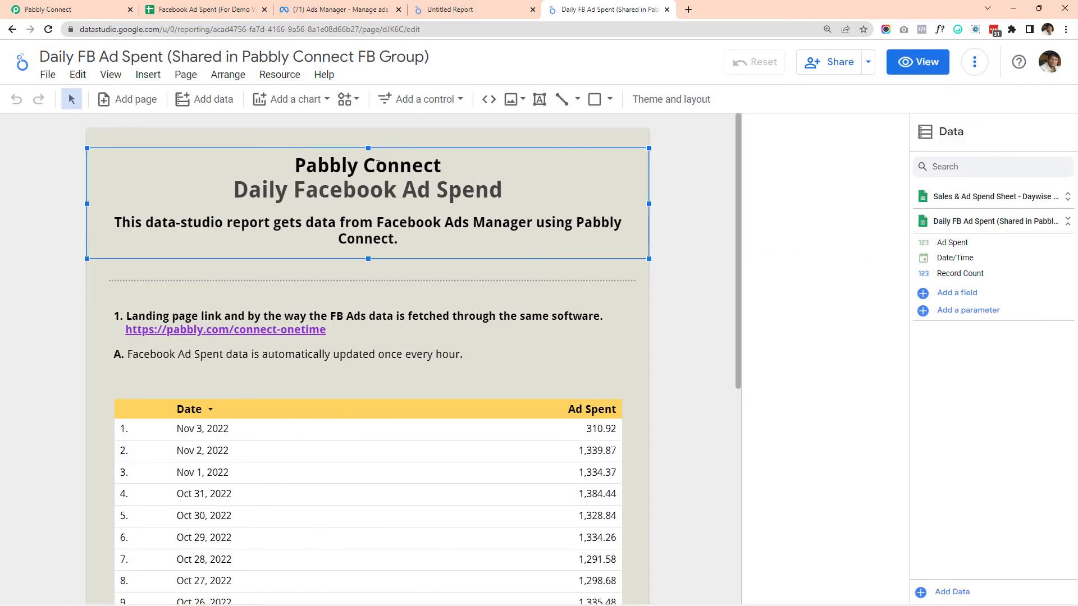
{"action": "left_click", "coordinate": [296, 168]}
{"action": "left_click_drag", "start_coordinate": [296, 168], "coordinate": [537, 254]}
{"action": "left_click", "coordinate": [521, 245]}
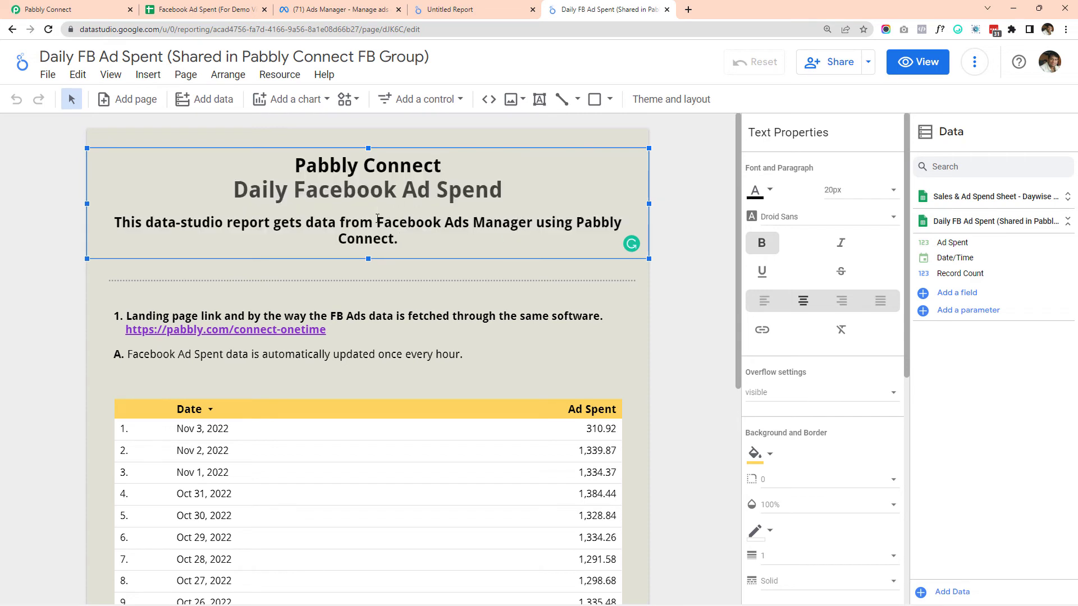
Inspect the shared report's divider and landing page text, then switch to the Facebook Ad Spent spreadsheet.
{"action": "left_click", "coordinate": [404, 282]}
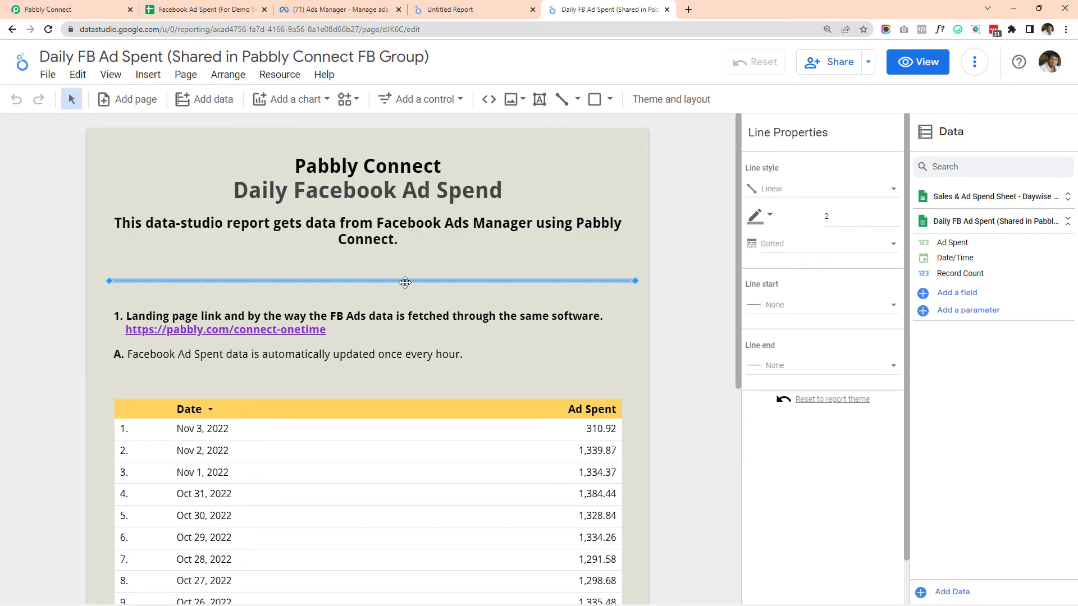
{"action": "left_click", "coordinate": [381, 323]}
{"action": "double_click", "coordinate": [434, 349]}
{"action": "key", "text": "ctrl+a"}
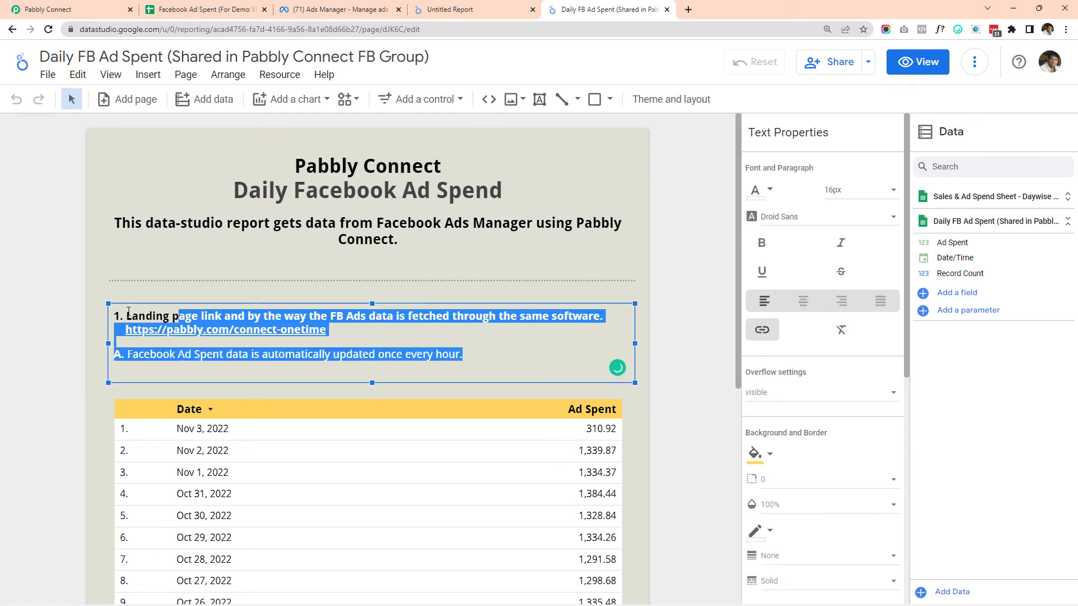
{"action": "left_click", "coordinate": [53, 256]}
{"action": "left_click", "coordinate": [501, 5]}
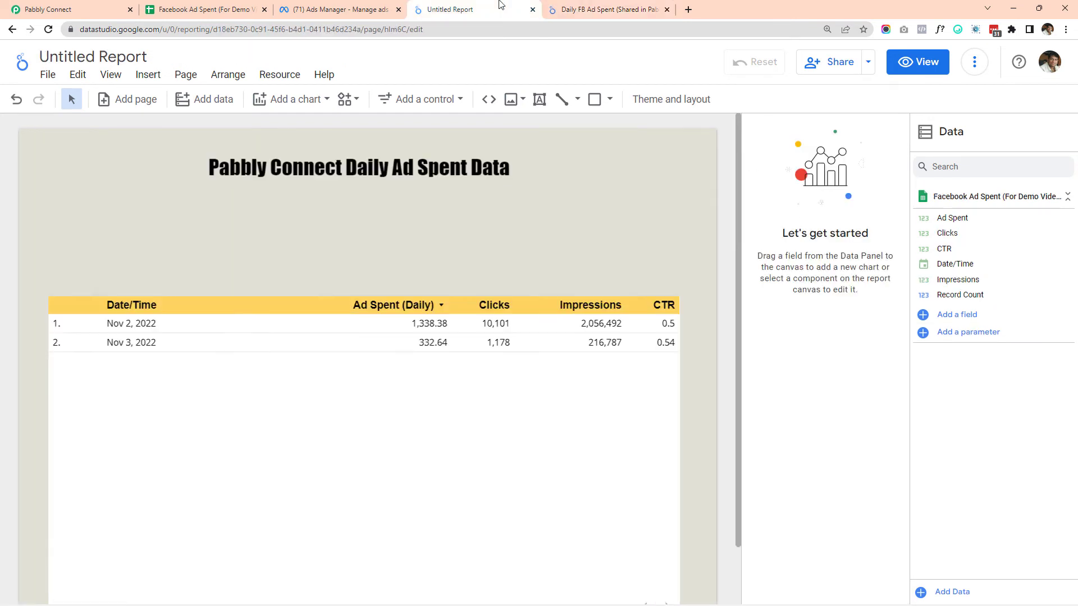
{"action": "left_click", "coordinate": [387, 187]}
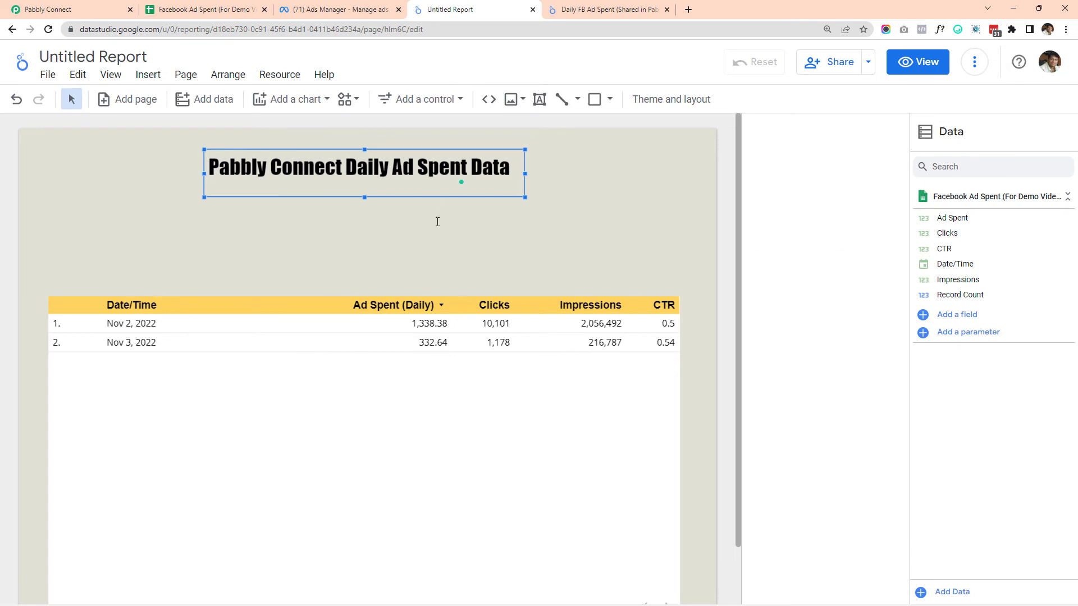
{"action": "left_click", "coordinate": [440, 244]}
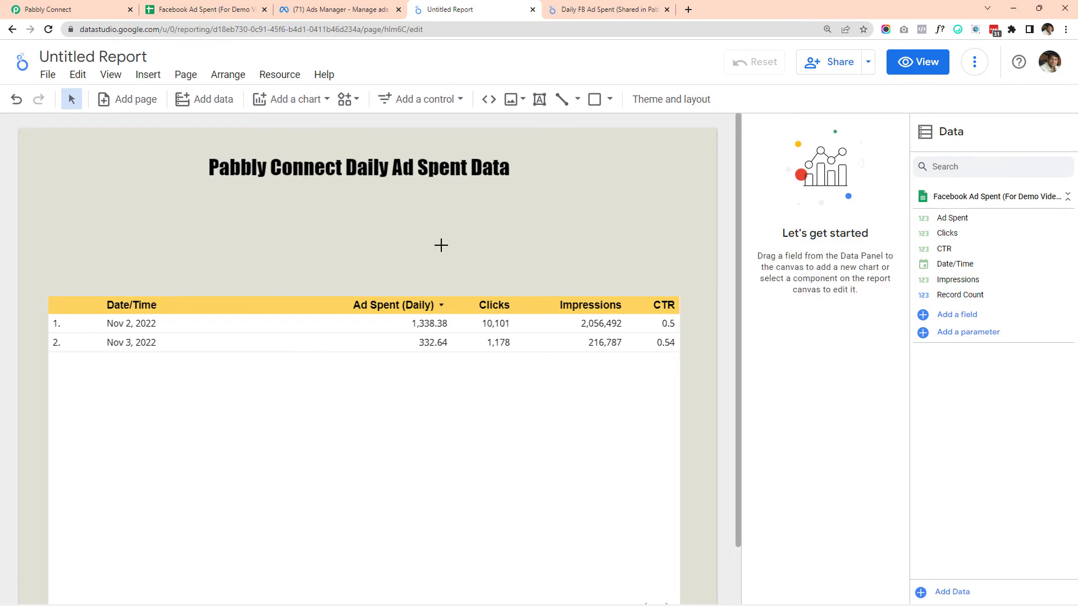
{"action": "left_click", "coordinate": [187, 7]}
Rename the report to the spreadsheet's title, 'Facebook Ad Spent (For Demo Video)'.
{"action": "left_click", "coordinate": [143, 57]}
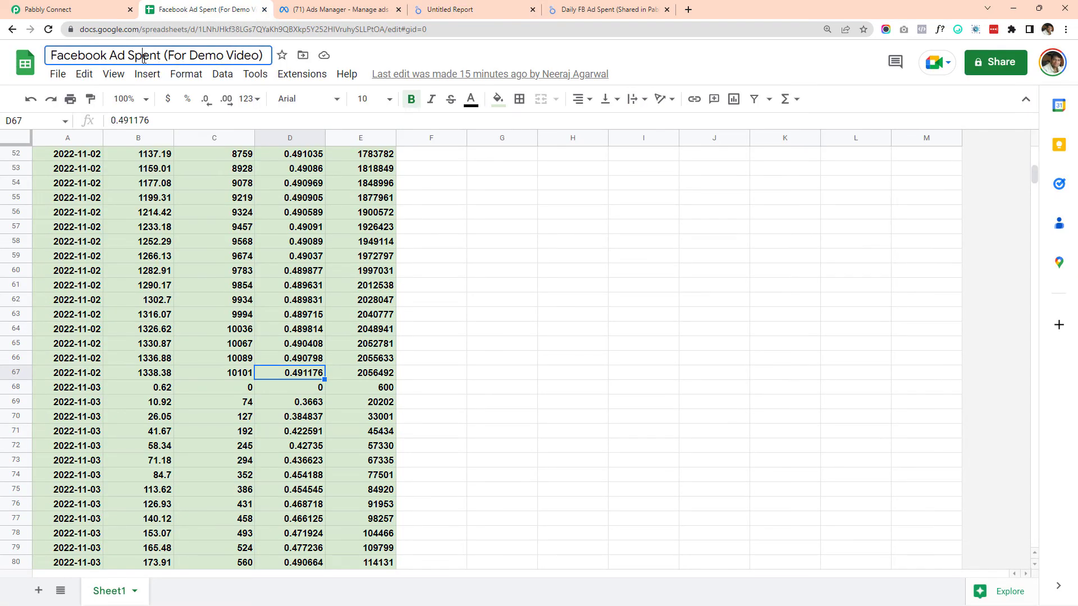
{"action": "left_click", "coordinate": [454, 8]}
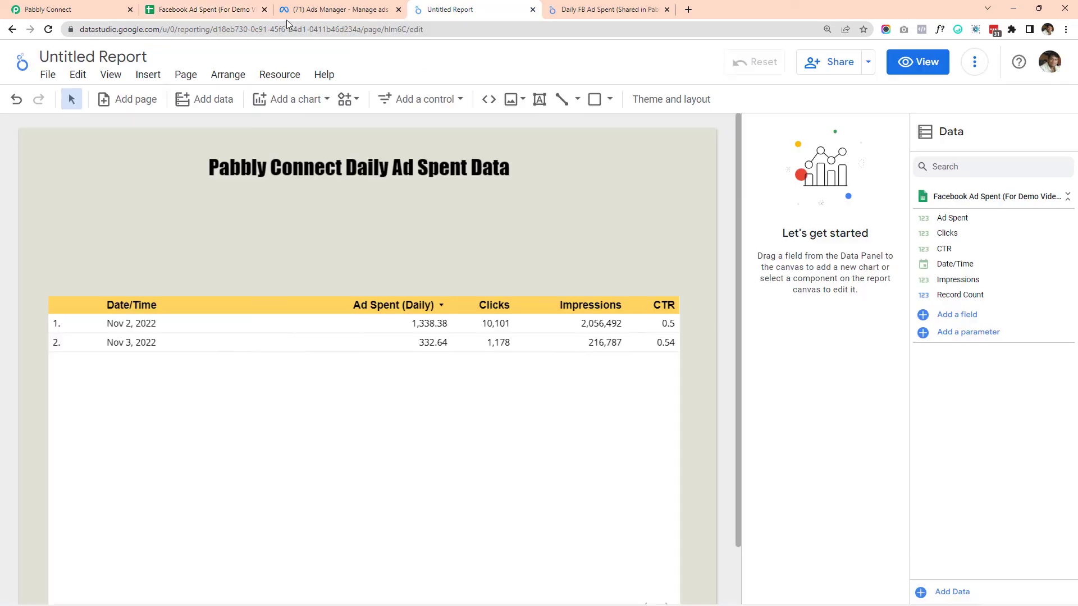
{"action": "left_click", "coordinate": [128, 58]}
{"action": "type", "text": "Facebook Ad Spent (For Demo Video)"}
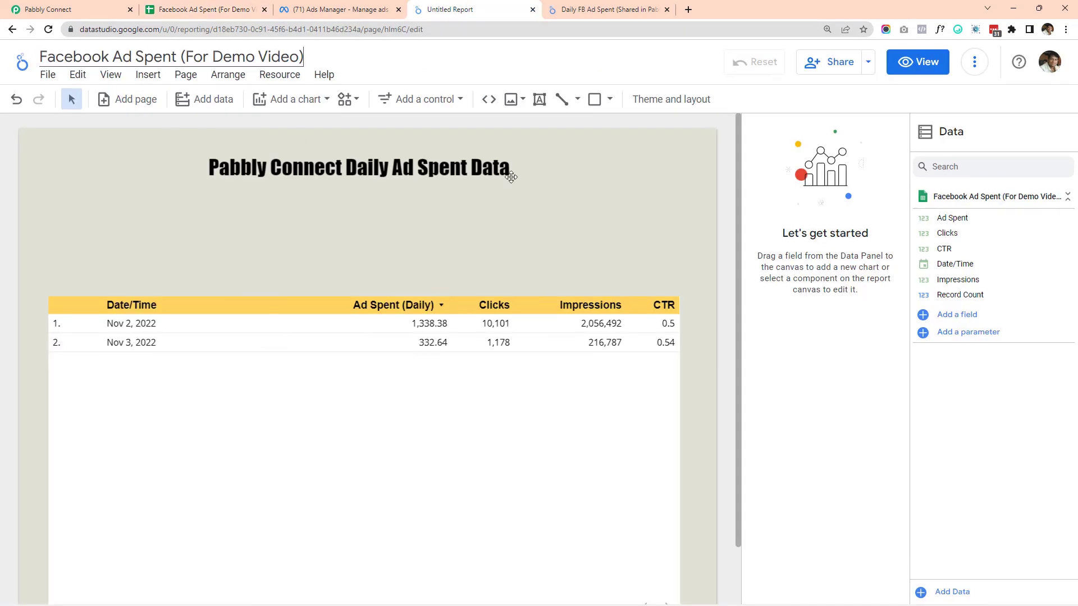
{"action": "left_click", "coordinate": [511, 177]}
Move the heading slightly lower along the centre guide and preview the report.
{"action": "left_click", "coordinate": [614, 192]}
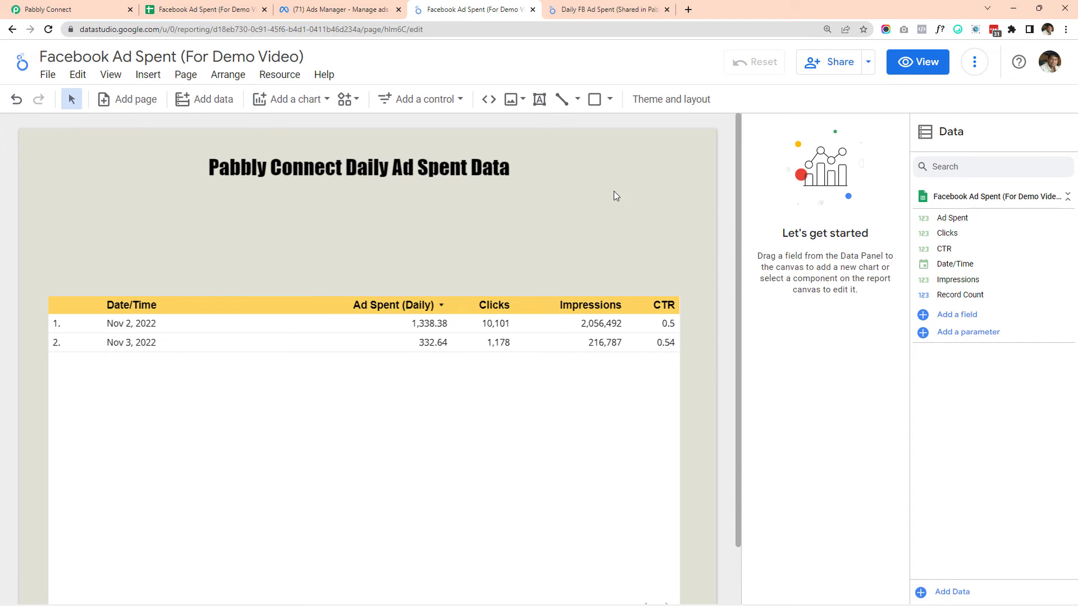
{"action": "left_click", "coordinate": [389, 179]}
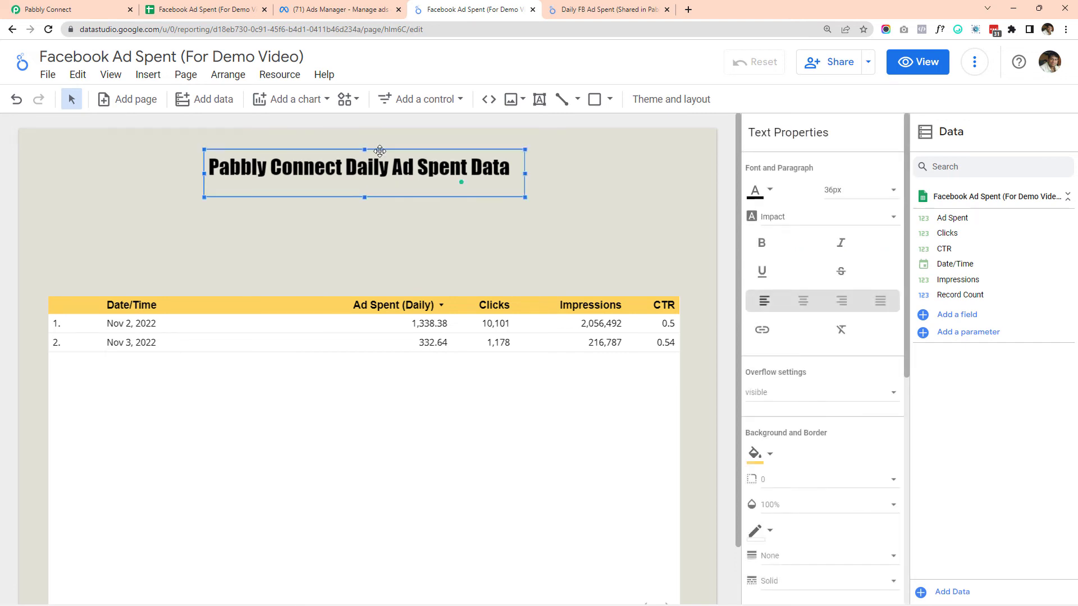
{"action": "left_click_drag", "start_coordinate": [380, 161], "coordinate": [380, 215]}
{"action": "left_click", "coordinate": [659, 136]}
{"action": "left_click", "coordinate": [918, 61]}
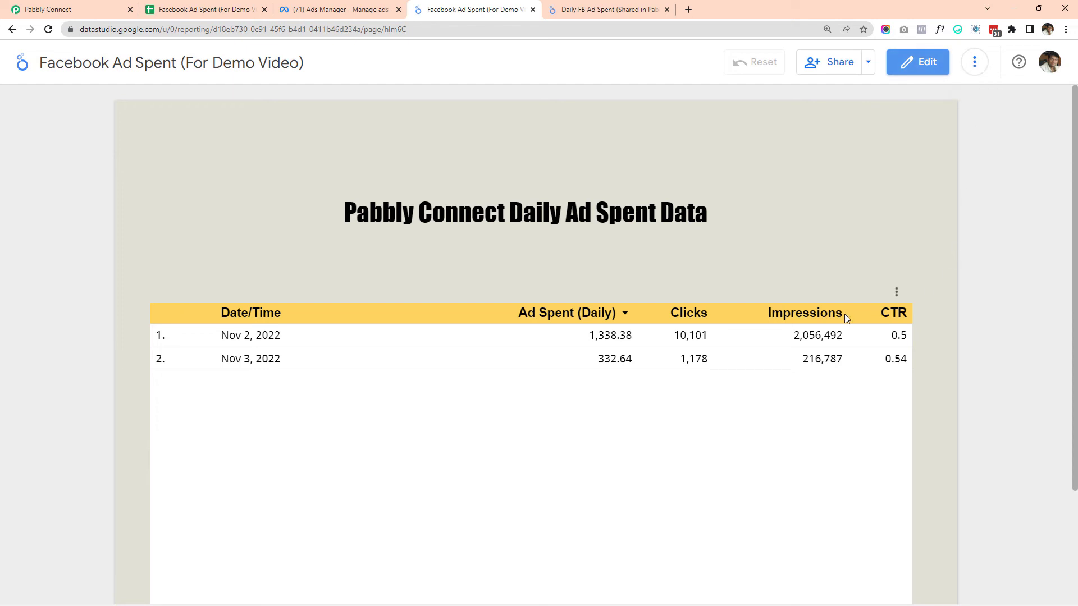
In the Facebook Ad Spent sheet, check last row 95: 2022-11-03, Ad Spent 344.12.
{"action": "left_click", "coordinate": [155, 11]}
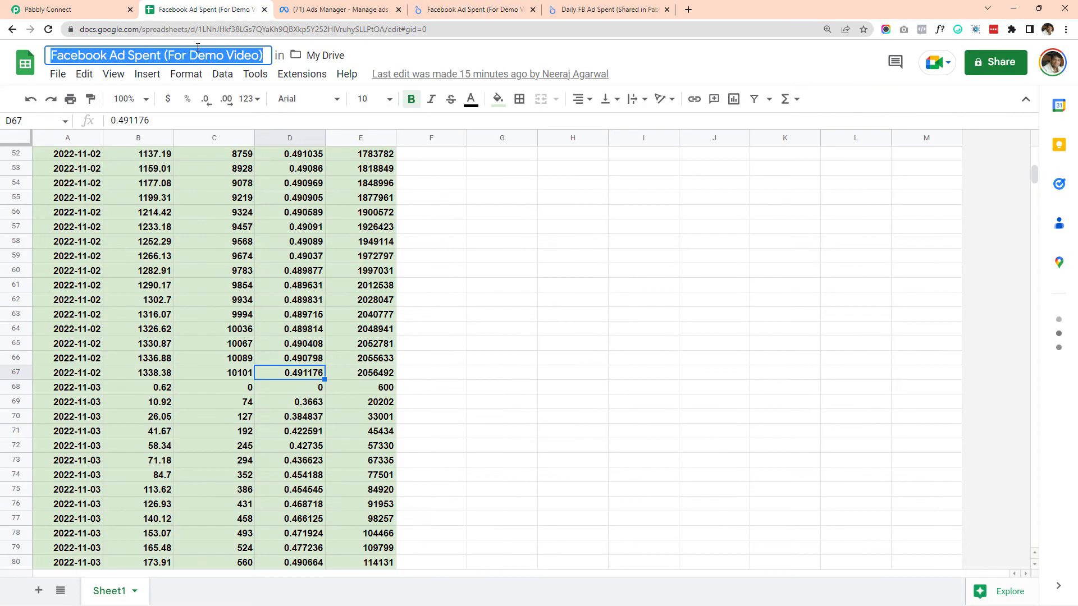
{"action": "scroll", "coordinate": [78, 332], "scroll_direction": "down", "scroll_amount": 10}
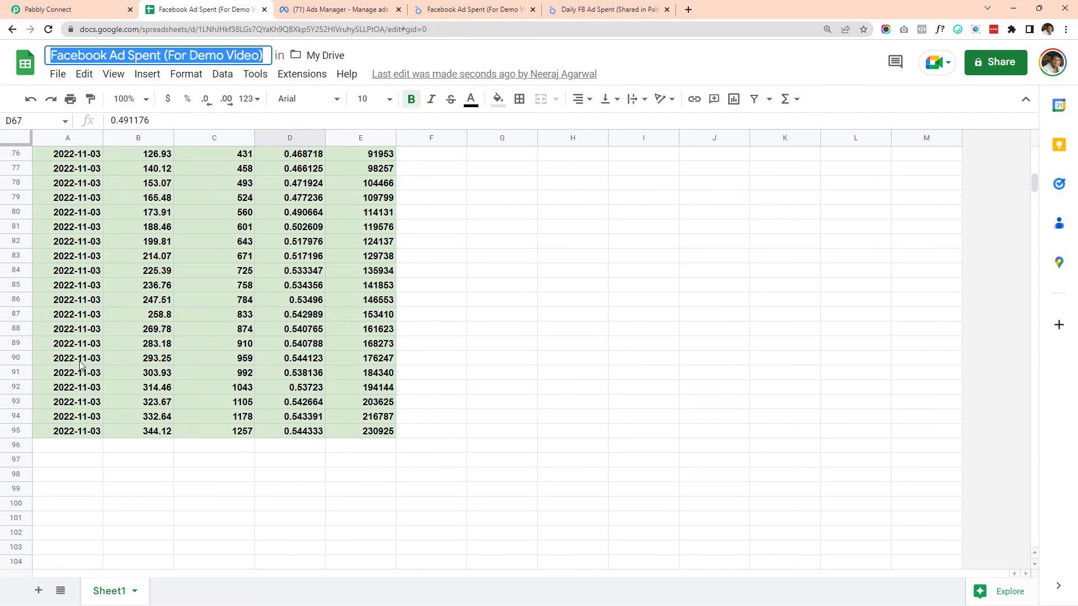
{"action": "scroll", "coordinate": [81, 331], "scroll_direction": "up", "scroll_amount": 2}
{"action": "left_click", "coordinate": [81, 330]}
{"action": "left_click_drag", "start_coordinate": [207, 334], "coordinate": [368, 333]}
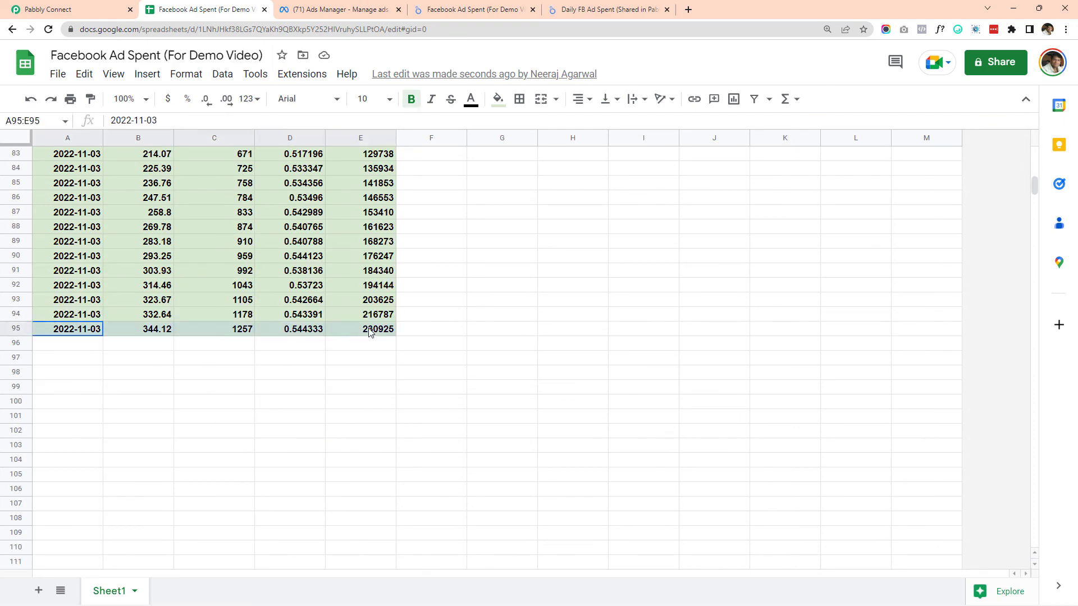
{"action": "left_click", "coordinate": [151, 359]}
{"action": "left_click", "coordinate": [89, 333]}
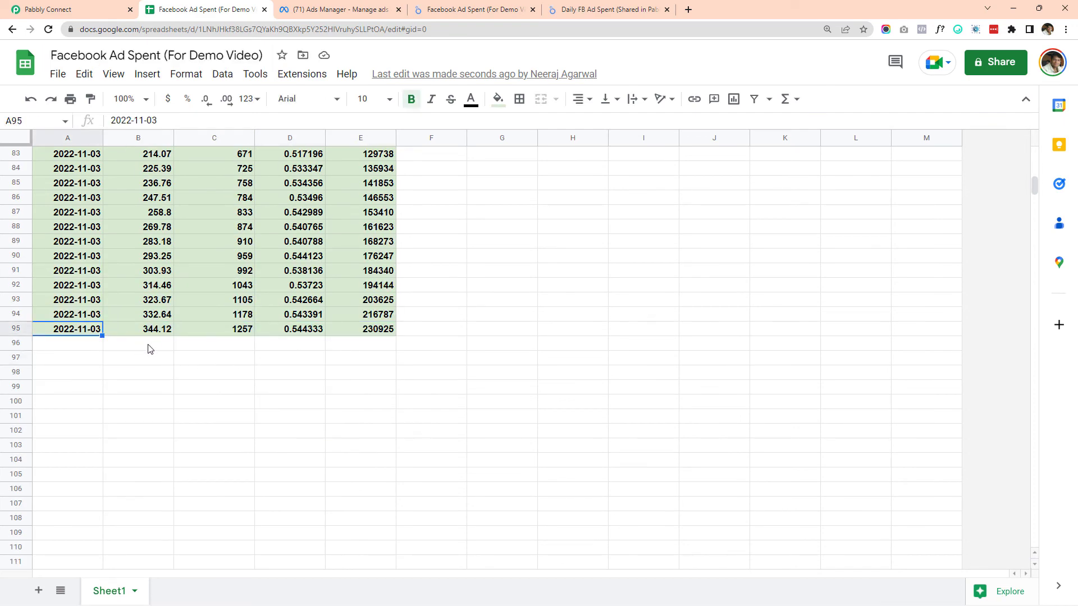
{"action": "left_click", "coordinate": [165, 334]}
Refresh the report data so Nov 3 shows 344.12 ad spend, then switch to edit mode.
{"action": "left_click", "coordinate": [457, 11]}
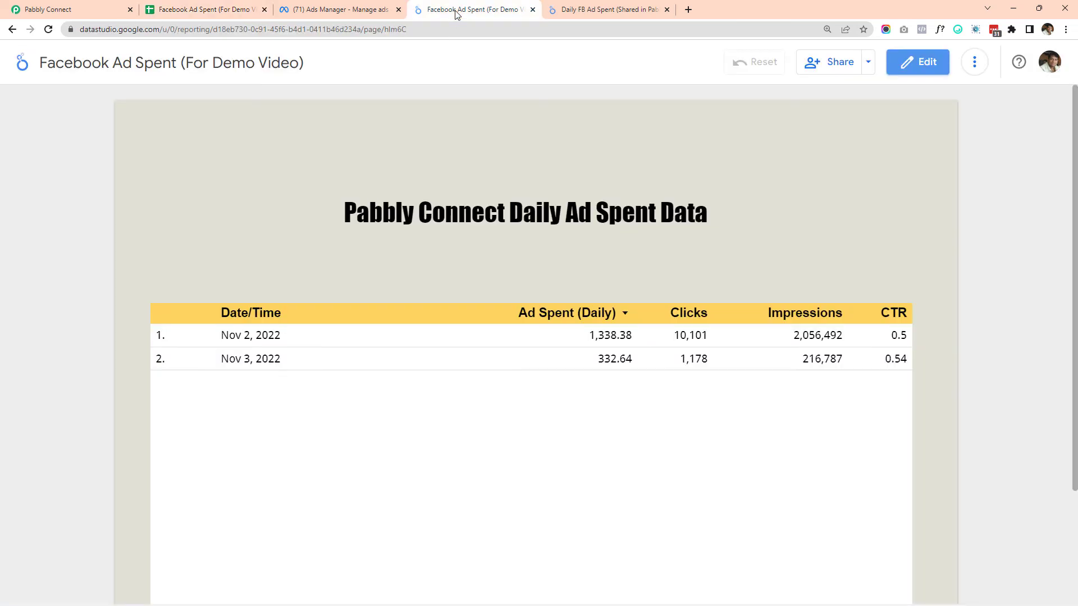
{"action": "left_click", "coordinate": [975, 62]}
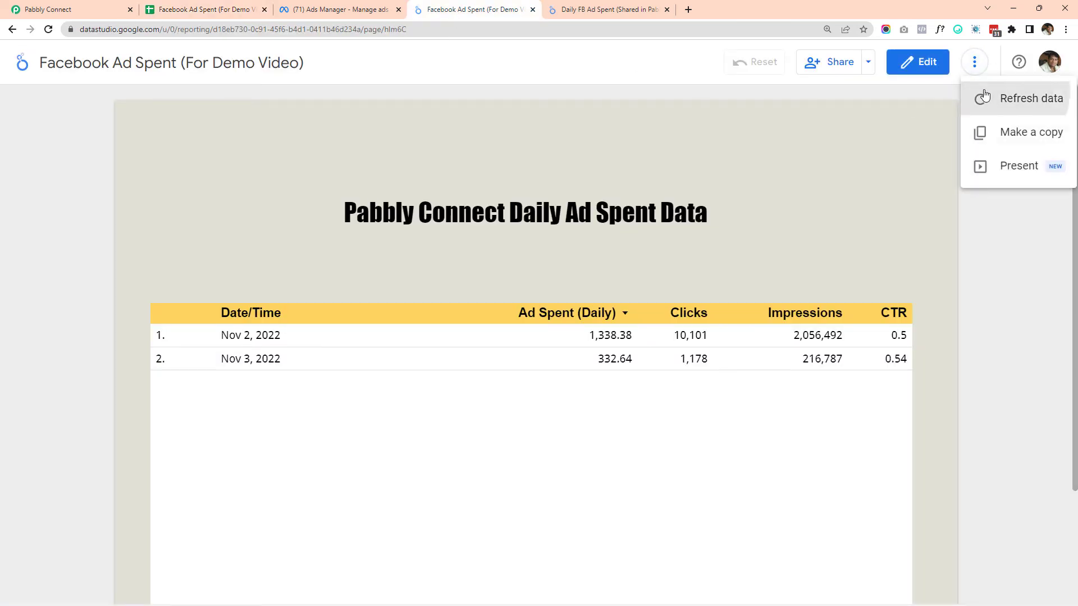
{"action": "left_click", "coordinate": [981, 96]}
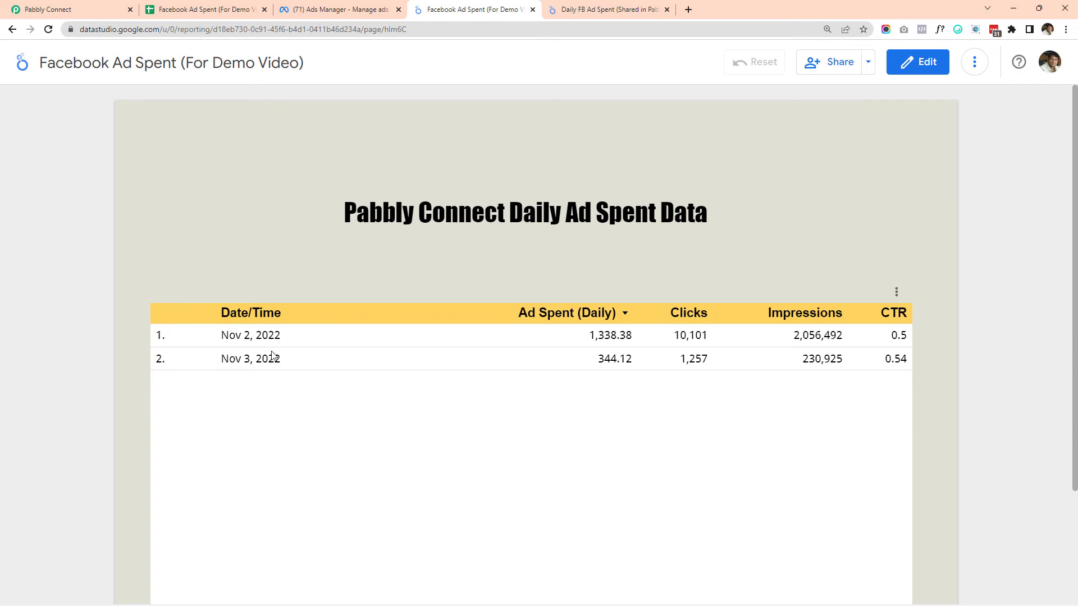
{"action": "scroll", "coordinate": [271, 355], "scroll_direction": "down", "scroll_amount": 1}
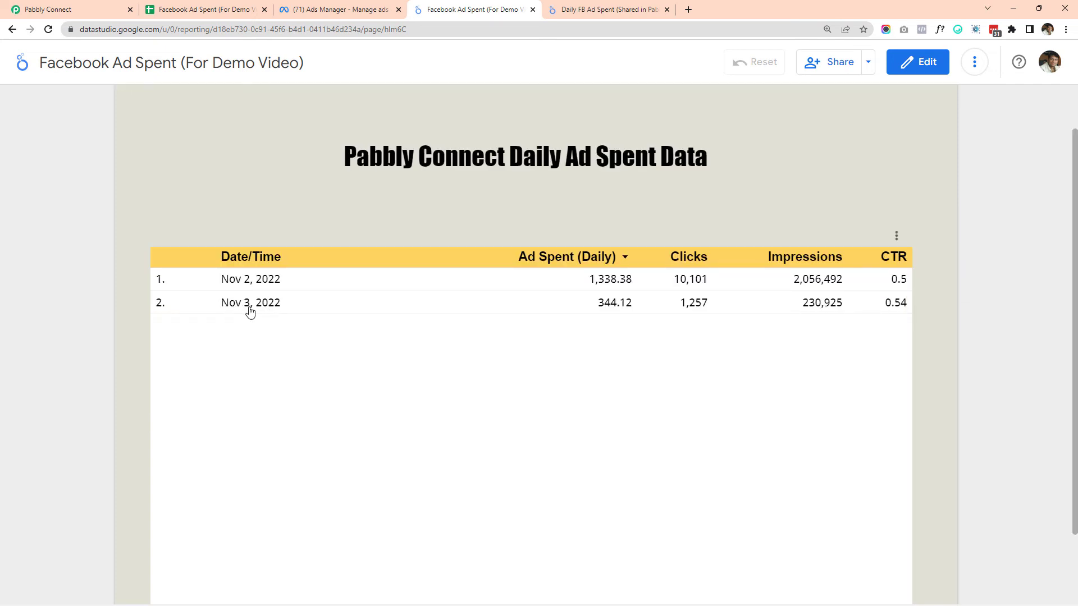
{"action": "left_click", "coordinate": [918, 62]}
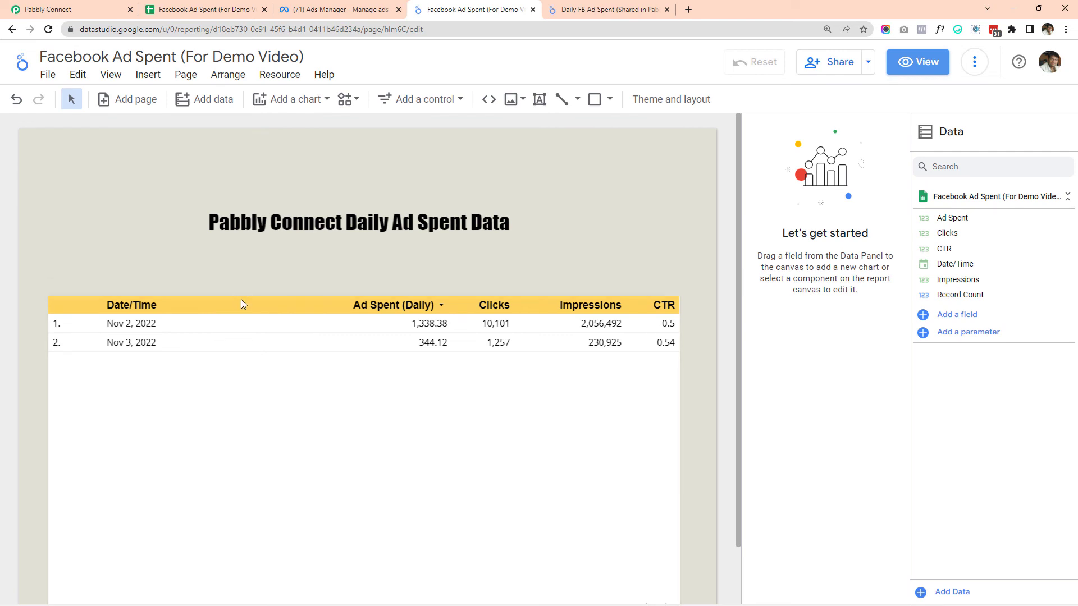
Select the ad-spend table and try the secondary sort order as ascending, then descending.
{"action": "left_click", "coordinate": [250, 281]}
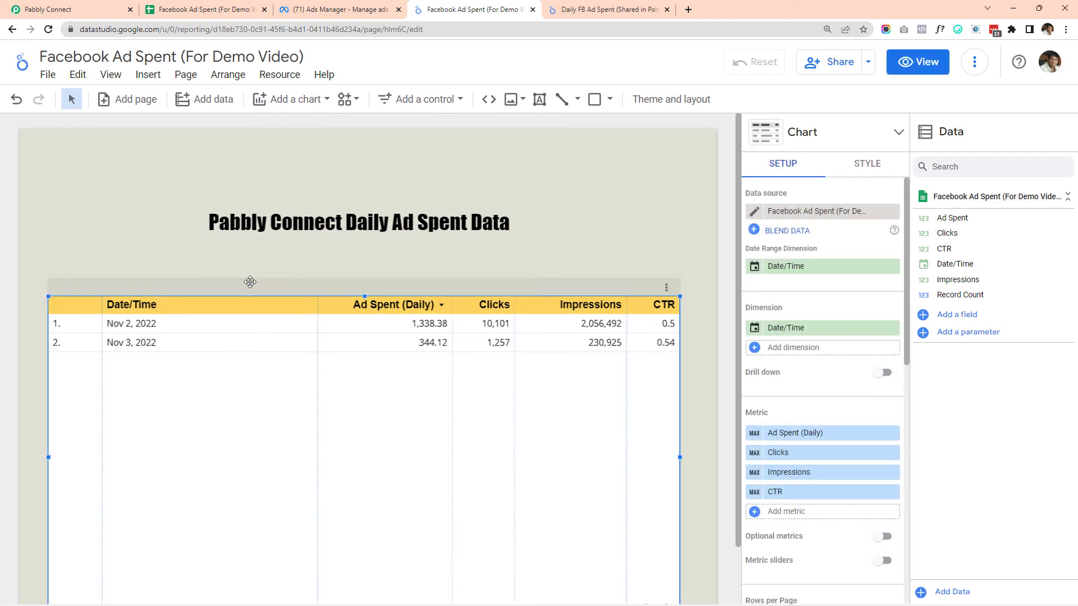
{"action": "scroll", "coordinate": [807, 356], "scroll_direction": "down", "scroll_amount": 4}
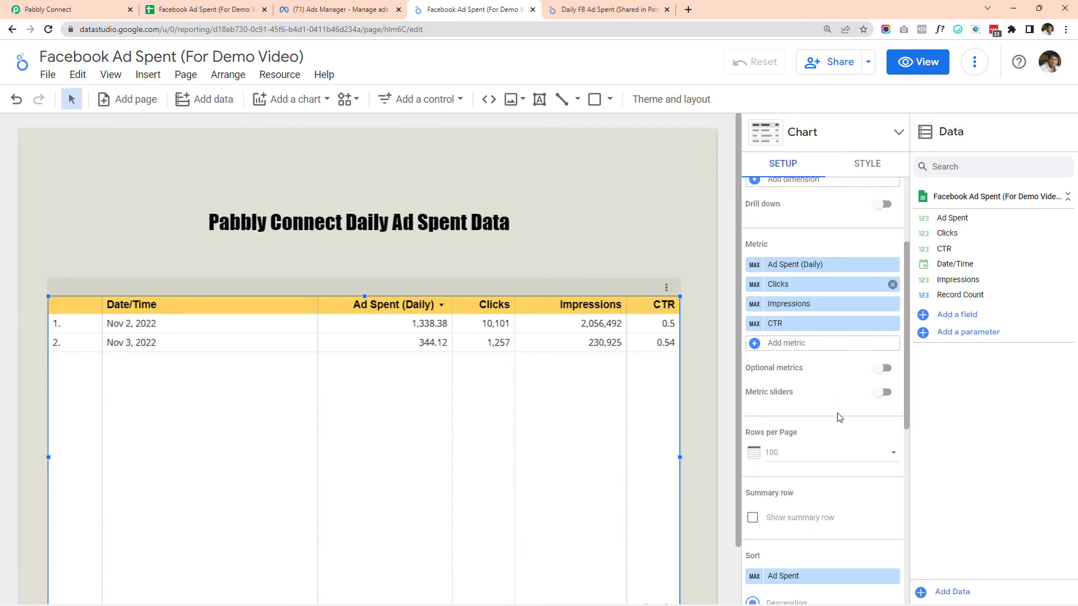
{"action": "scroll", "coordinate": [845, 398], "scroll_direction": "down", "scroll_amount": 7}
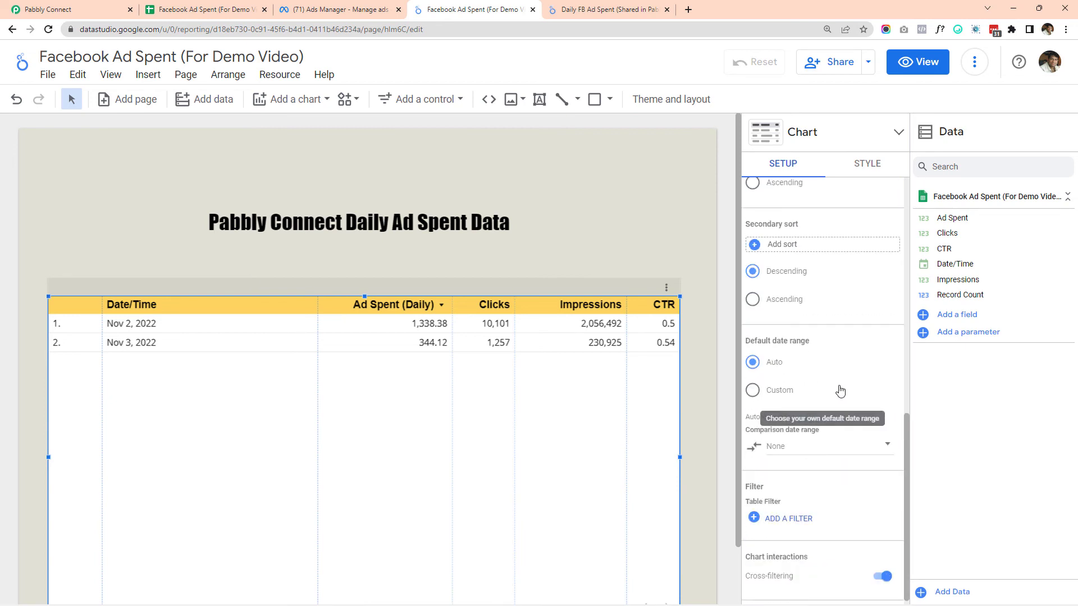
{"action": "scroll", "coordinate": [840, 394], "scroll_direction": "down", "scroll_amount": 1}
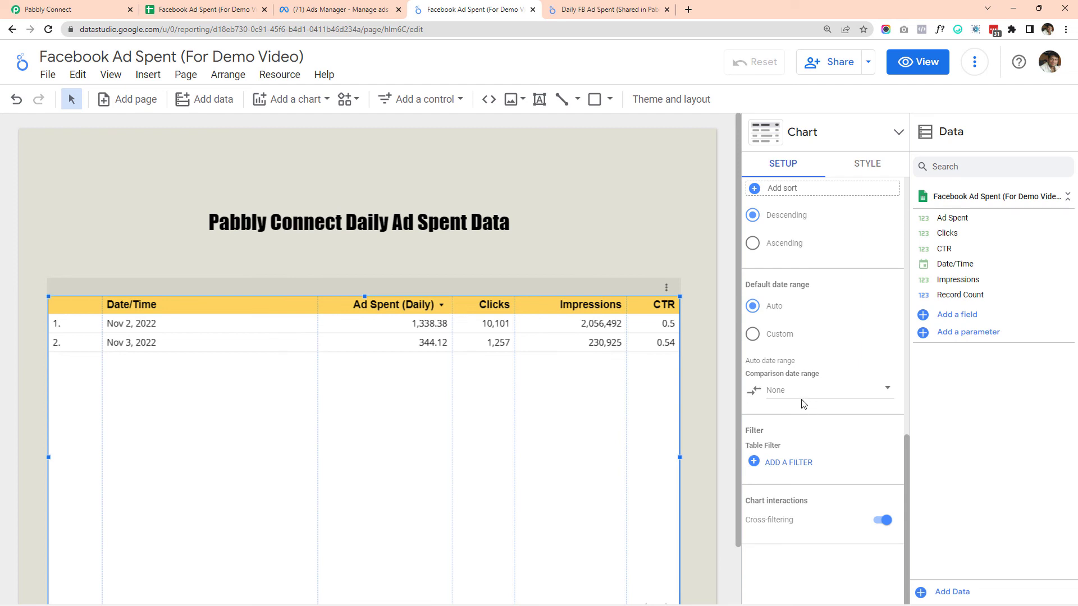
{"action": "scroll", "coordinate": [786, 253], "scroll_direction": "up", "scroll_amount": 3}
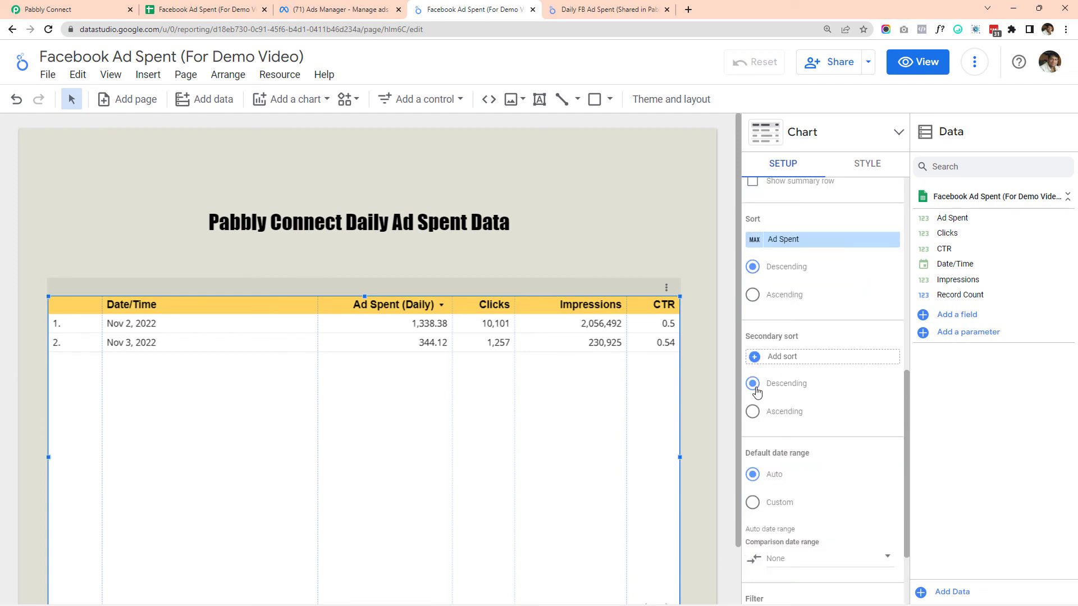
{"action": "left_click", "coordinate": [753, 412]}
{"action": "left_click", "coordinate": [755, 387]}
Add Date/Time as an ascending secondary sort, then remove it again.
{"action": "left_click_drag", "start_coordinate": [960, 265], "coordinate": [807, 375]}
{"action": "scroll", "coordinate": [809, 350], "scroll_direction": "up", "scroll_amount": 1}
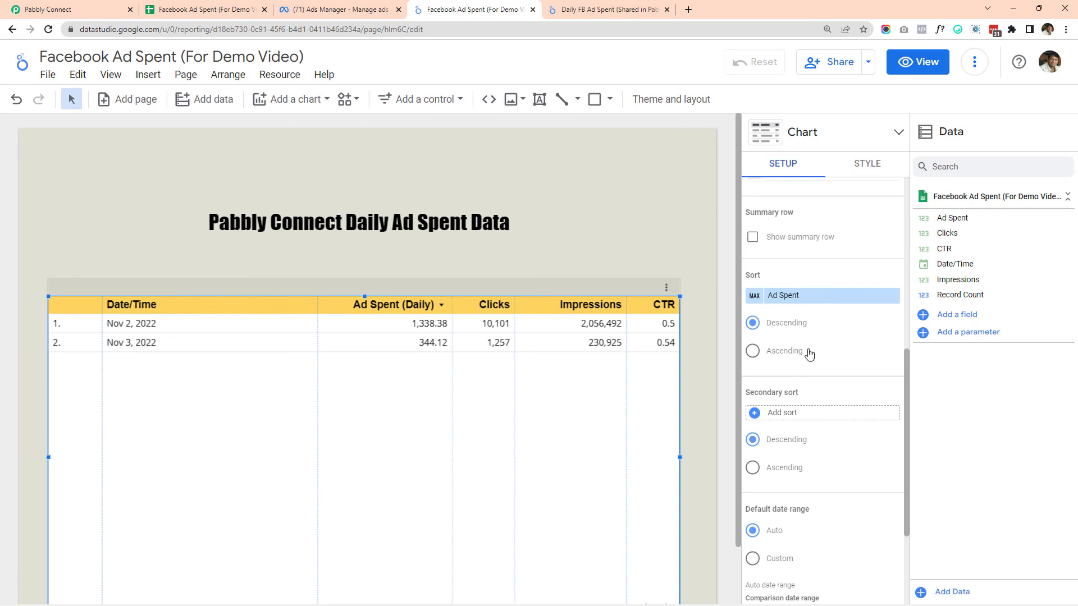
{"action": "scroll", "coordinate": [809, 353], "scroll_direction": "down", "scroll_amount": 1}
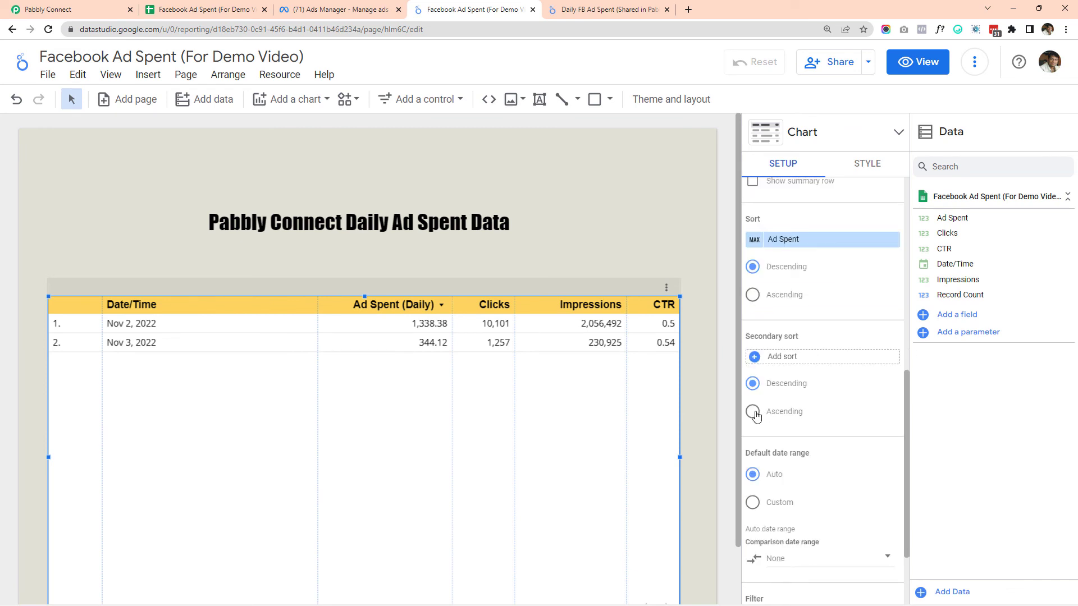
{"action": "left_click", "coordinate": [783, 356]}
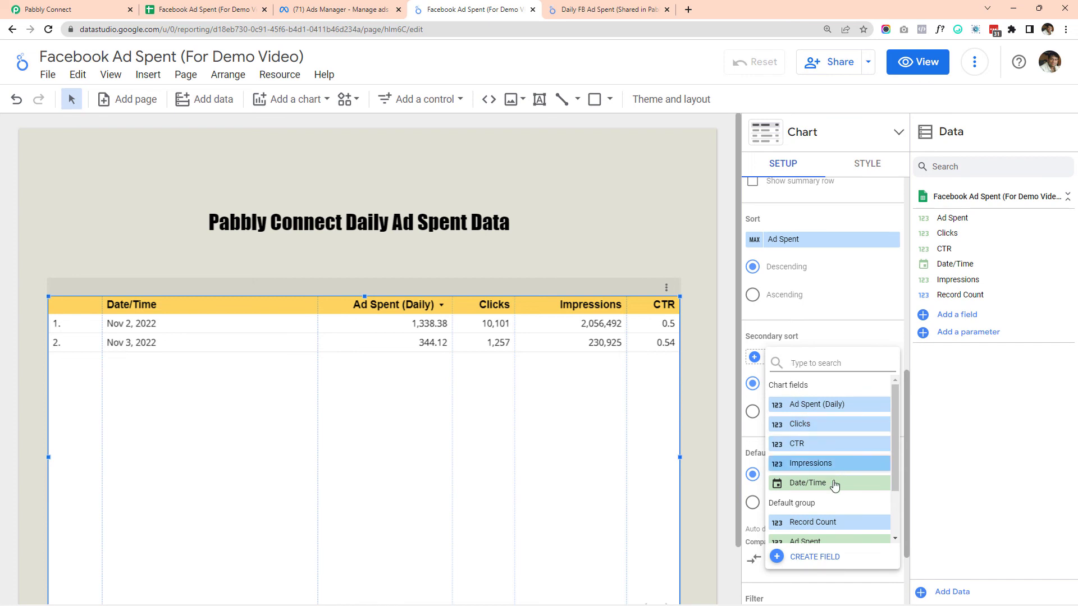
{"action": "left_click", "coordinate": [834, 486]}
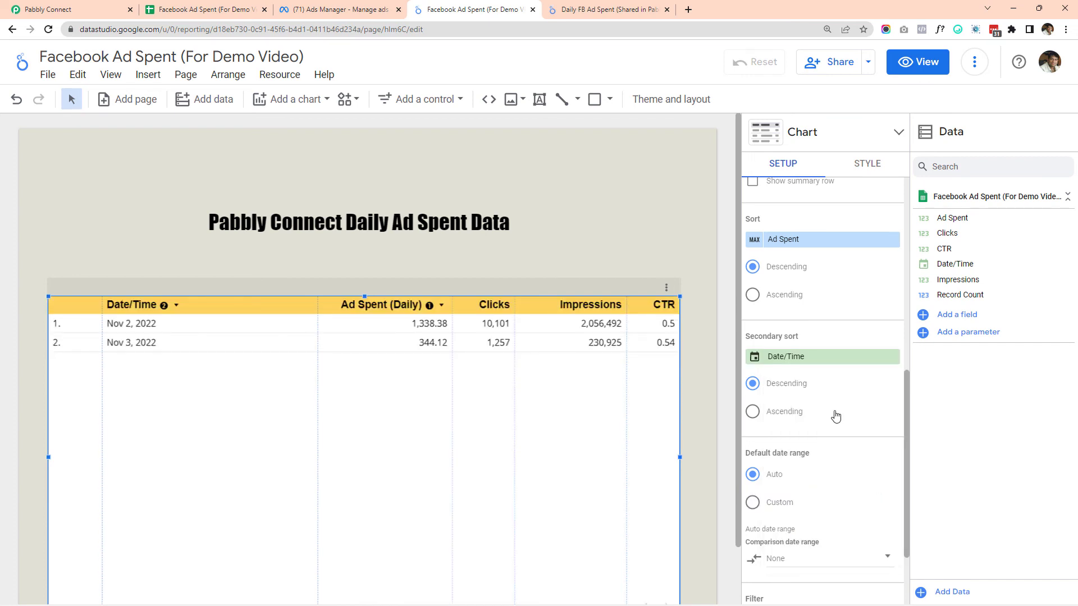
{"action": "left_click", "coordinate": [762, 415]}
{"action": "scroll", "coordinate": [797, 388], "scroll_direction": "up", "scroll_amount": 1}
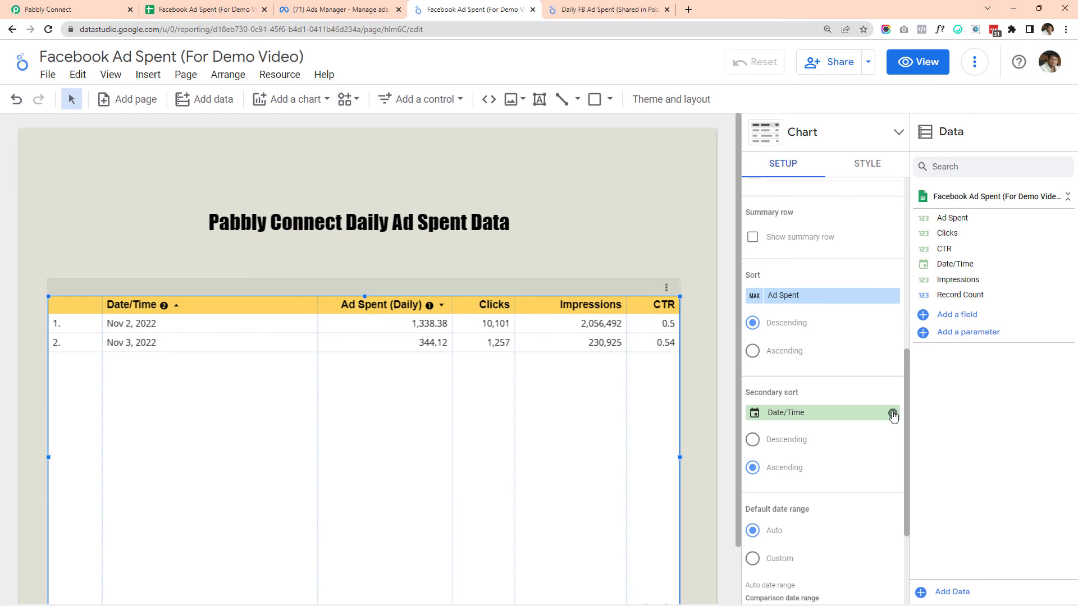
{"action": "left_click", "coordinate": [893, 414]}
{"action": "scroll", "coordinate": [819, 362], "scroll_direction": "up", "scroll_amount": 1}
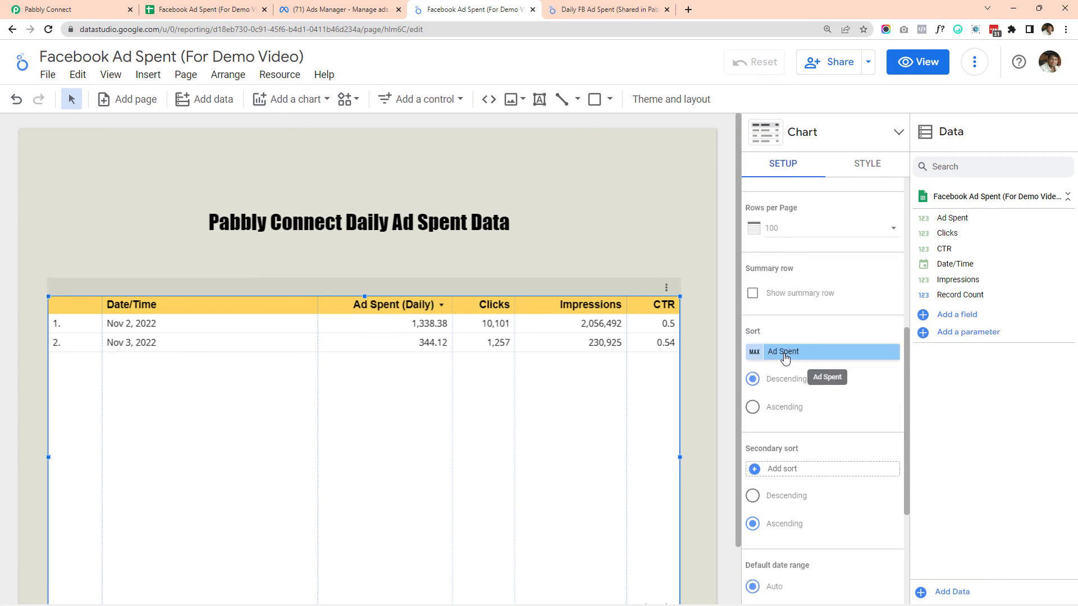
Sort the table by Date/Time descending so Nov 3, 2022 is listed first.
{"action": "left_click", "coordinate": [784, 354]}
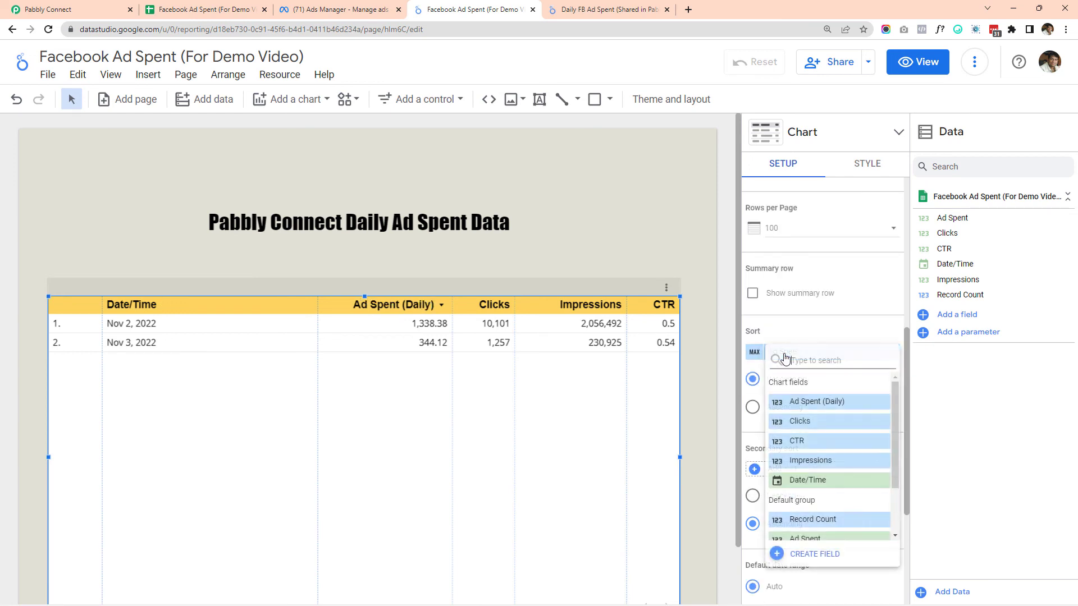
{"action": "left_click", "coordinate": [806, 481]}
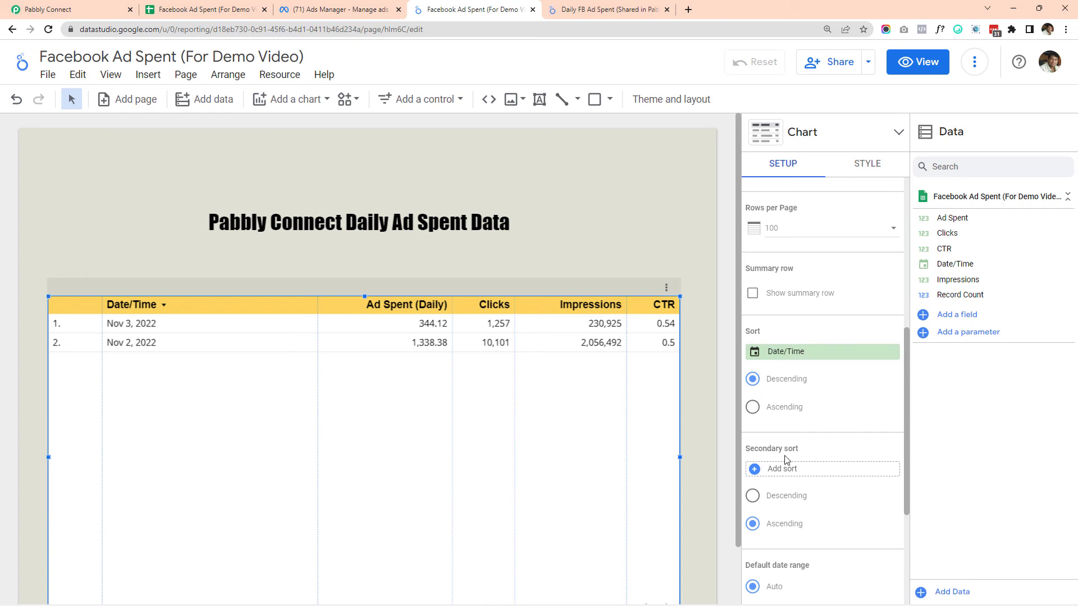
{"action": "left_click", "coordinate": [753, 407]}
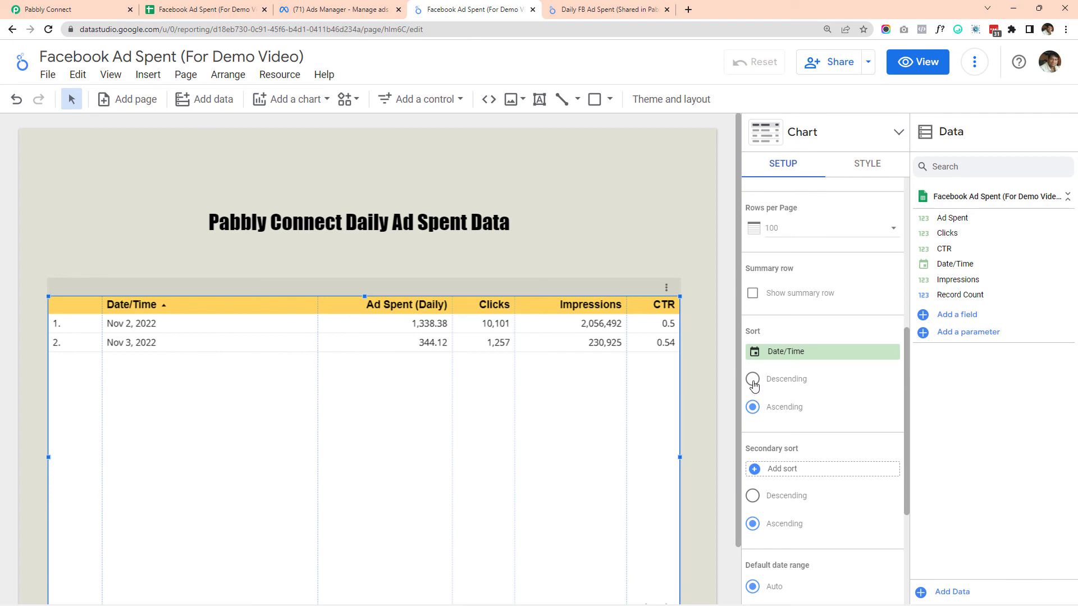
{"action": "left_click", "coordinate": [753, 380]}
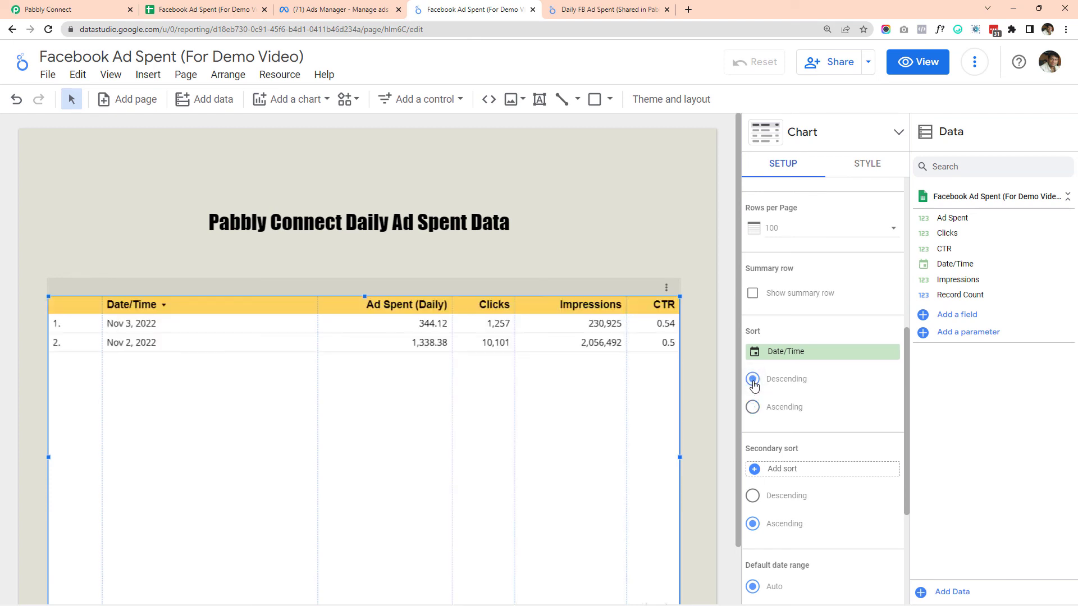
{"action": "scroll", "coordinate": [754, 382], "scroll_direction": "down", "scroll_amount": 1}
{"action": "scroll", "coordinate": [612, 387], "scroll_direction": "down", "scroll_amount": 1}
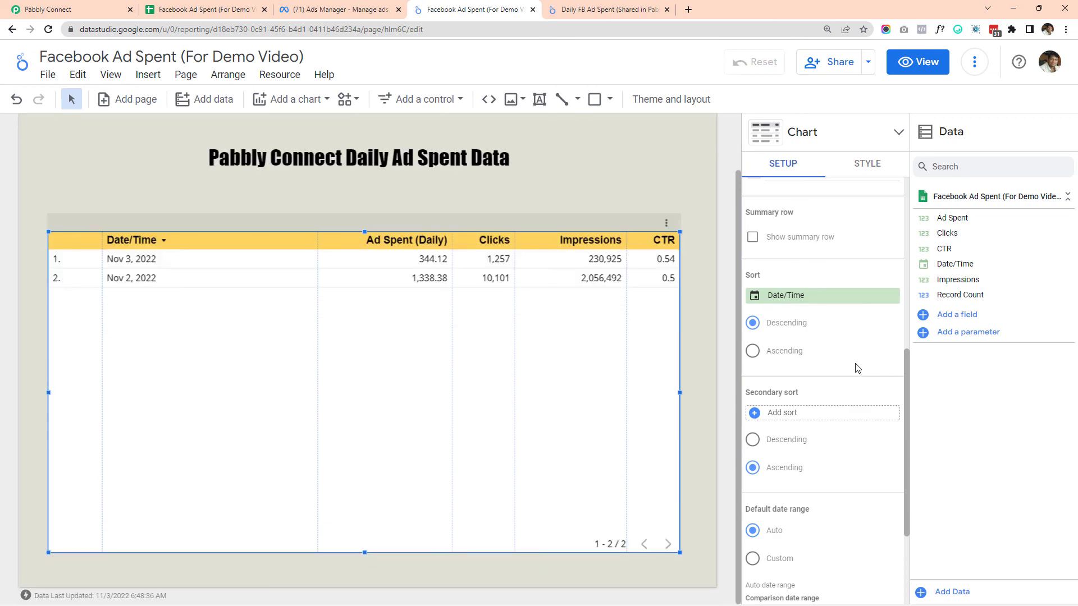
{"action": "scroll", "coordinate": [854, 365], "scroll_direction": "up", "scroll_amount": 1}
{"action": "scroll", "coordinate": [754, 299], "scroll_direction": "down", "scroll_amount": 1}
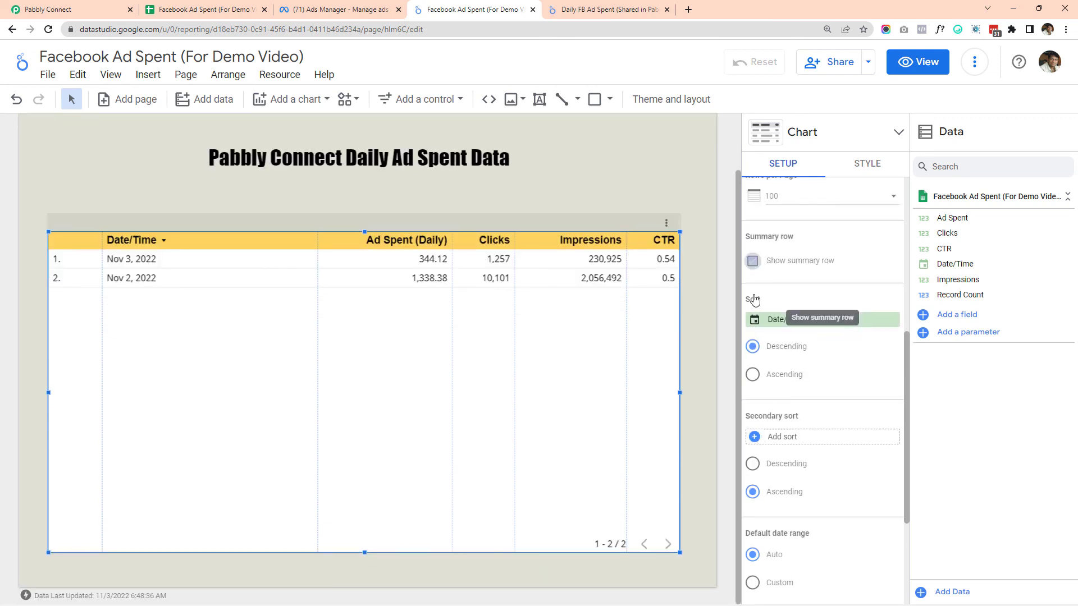
{"action": "left_click", "coordinate": [752, 261]}
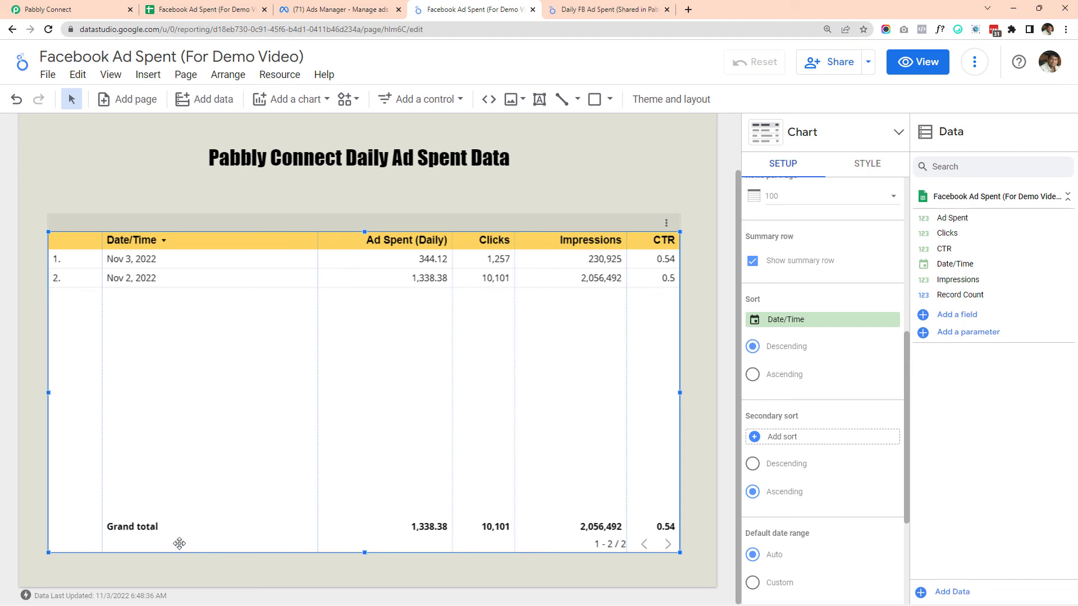
{"action": "left_click", "coordinate": [753, 262]}
{"action": "scroll", "coordinate": [755, 267], "scroll_direction": "up", "scroll_amount": 1}
{"action": "scroll", "coordinate": [806, 337], "scroll_direction": "up", "scroll_amount": 7}
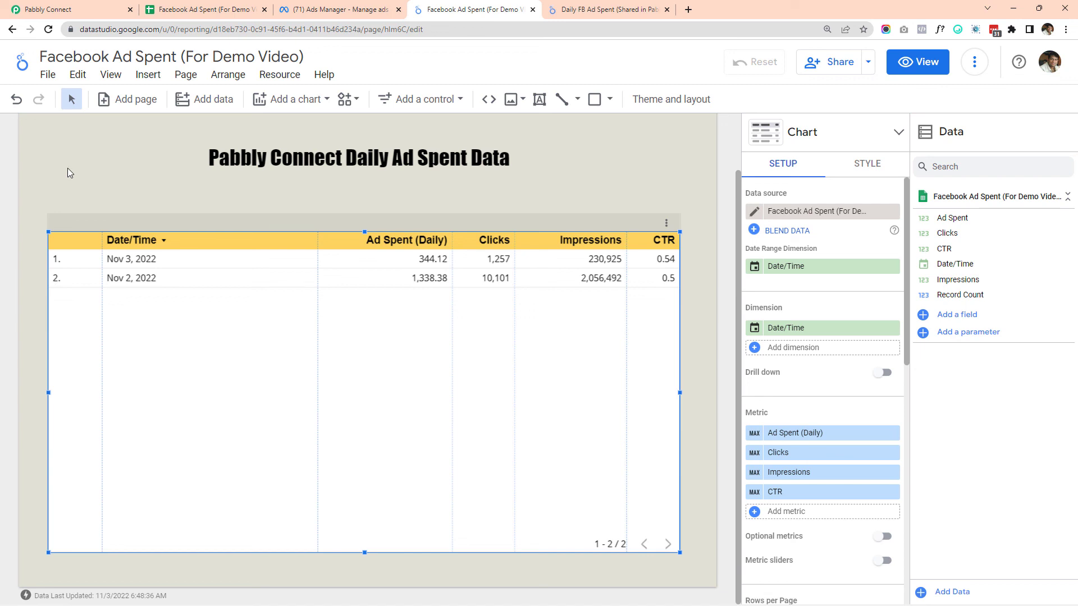
{"action": "left_click", "coordinate": [206, 8]}
{"action": "scroll", "coordinate": [85, 180], "scroll_direction": "up", "scroll_amount": 20}
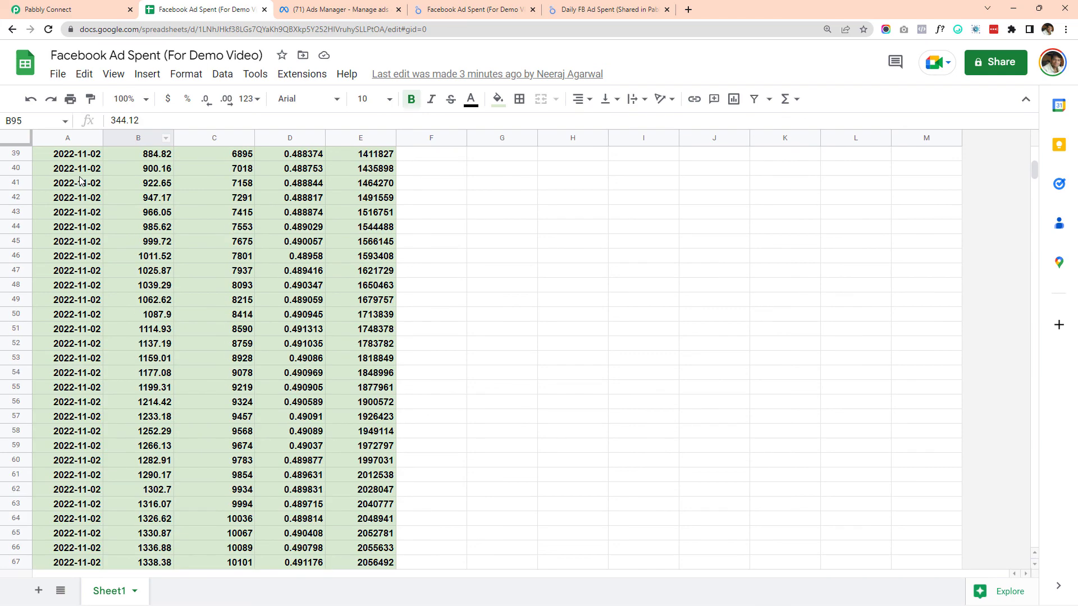
{"action": "left_click_drag", "start_coordinate": [79, 168], "coordinate": [73, 403]}
{"action": "left_click", "coordinate": [67, 314]}
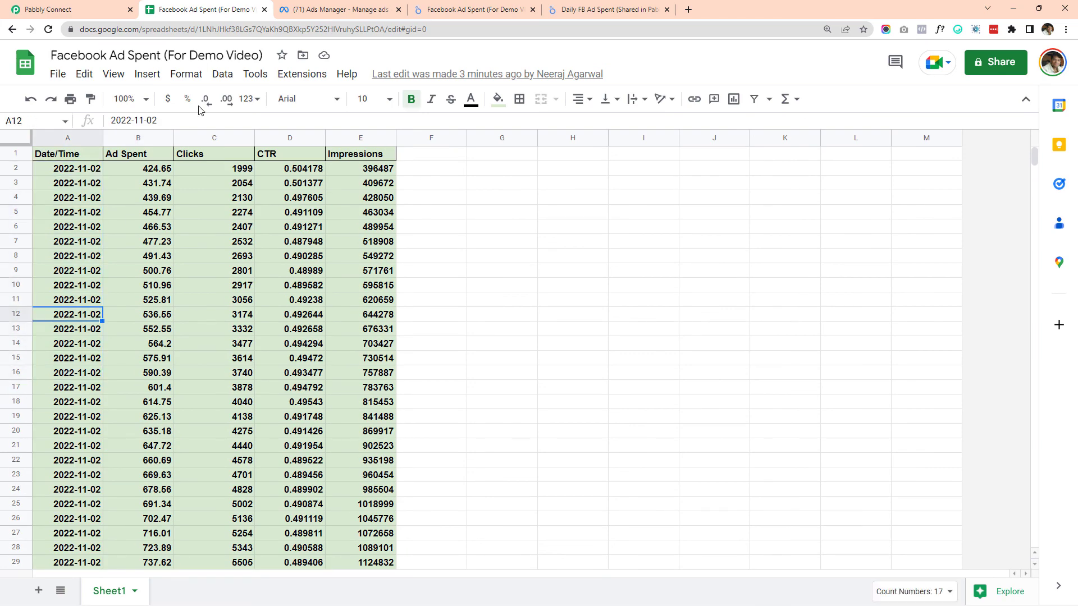
{"action": "left_click", "coordinate": [362, 7]}
{"action": "left_click", "coordinate": [490, 6]}
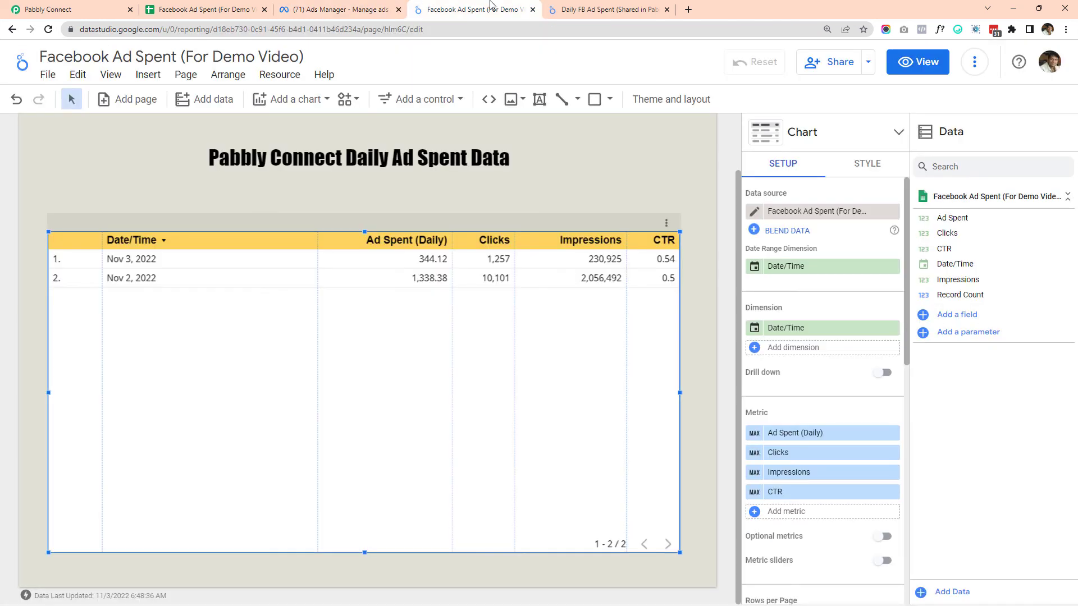